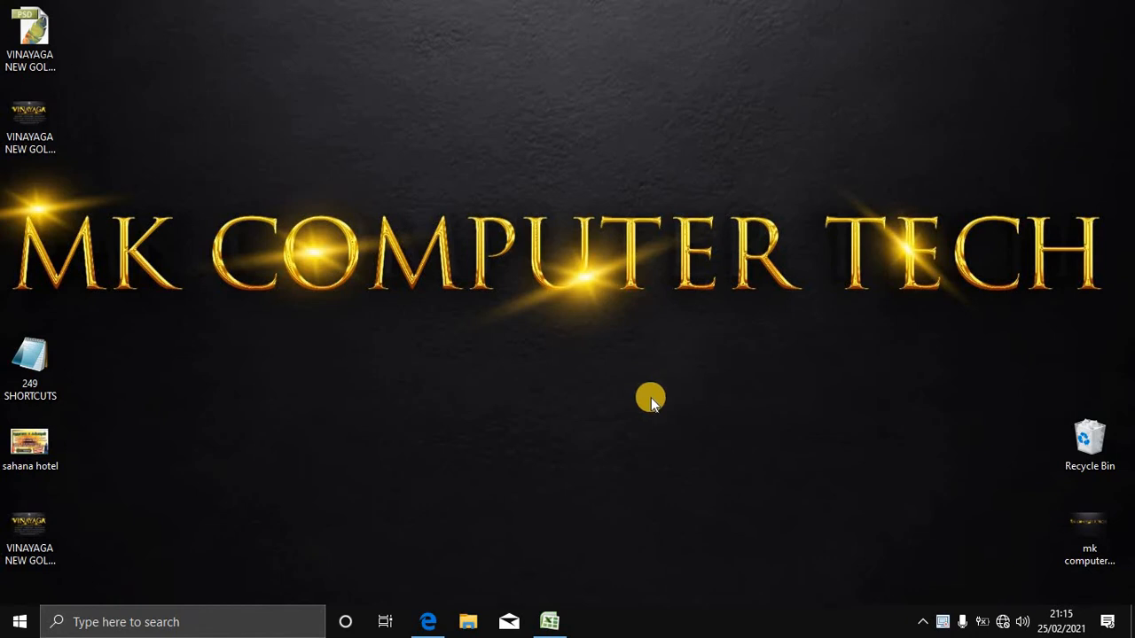
# - Switch to the 249 SHORTCUTS workbook in Excel and change the heading in E8 to CTRL 1 TO 0
pyautogui.click(548, 621)
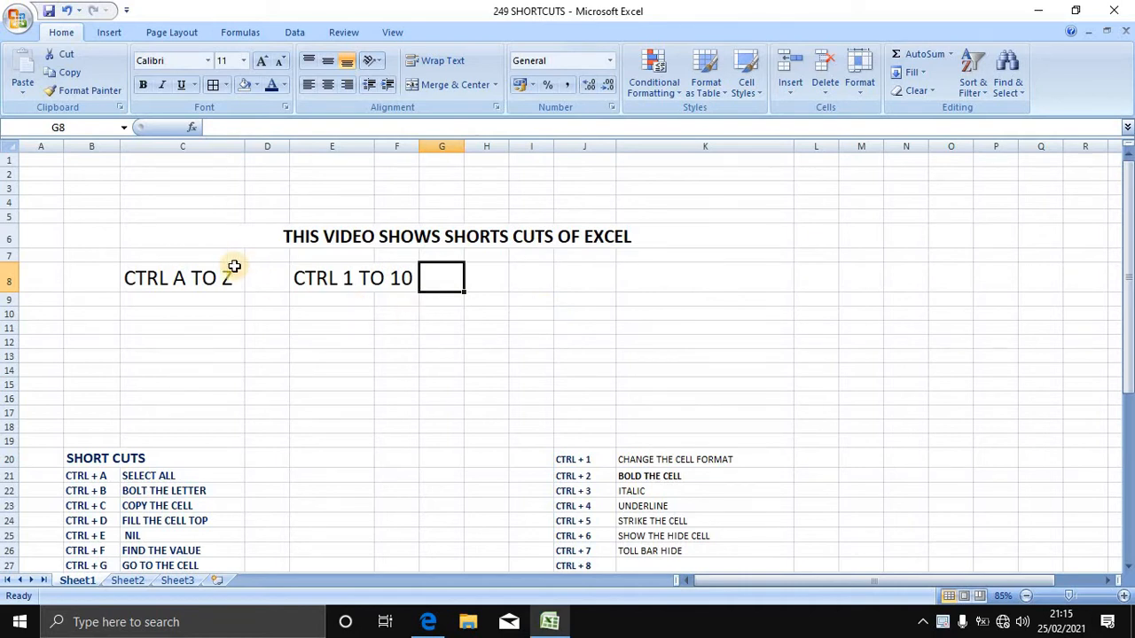
pyautogui.click(182, 295)
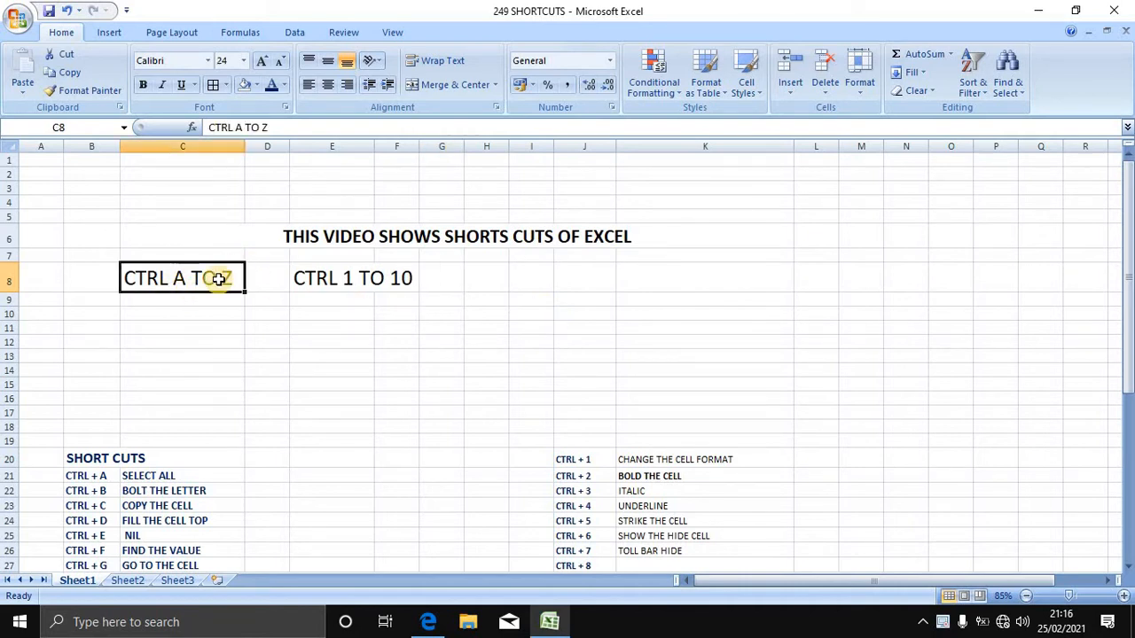
pyautogui.moveTo(345, 287); pyautogui.dragTo(399, 283)
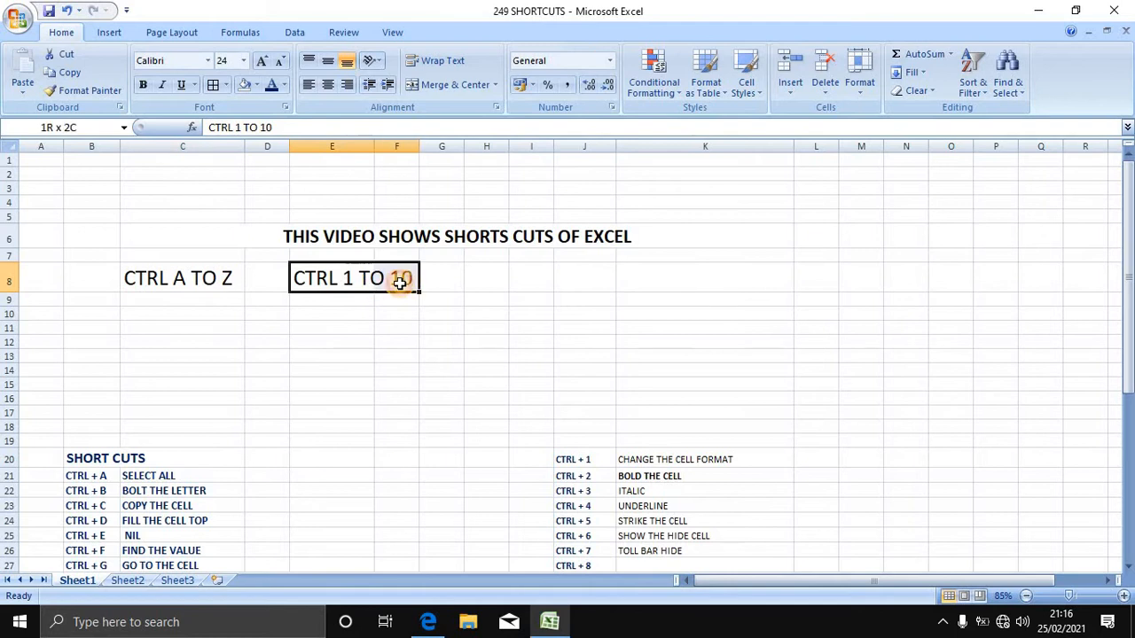
pyautogui.doubleClick(400, 284)
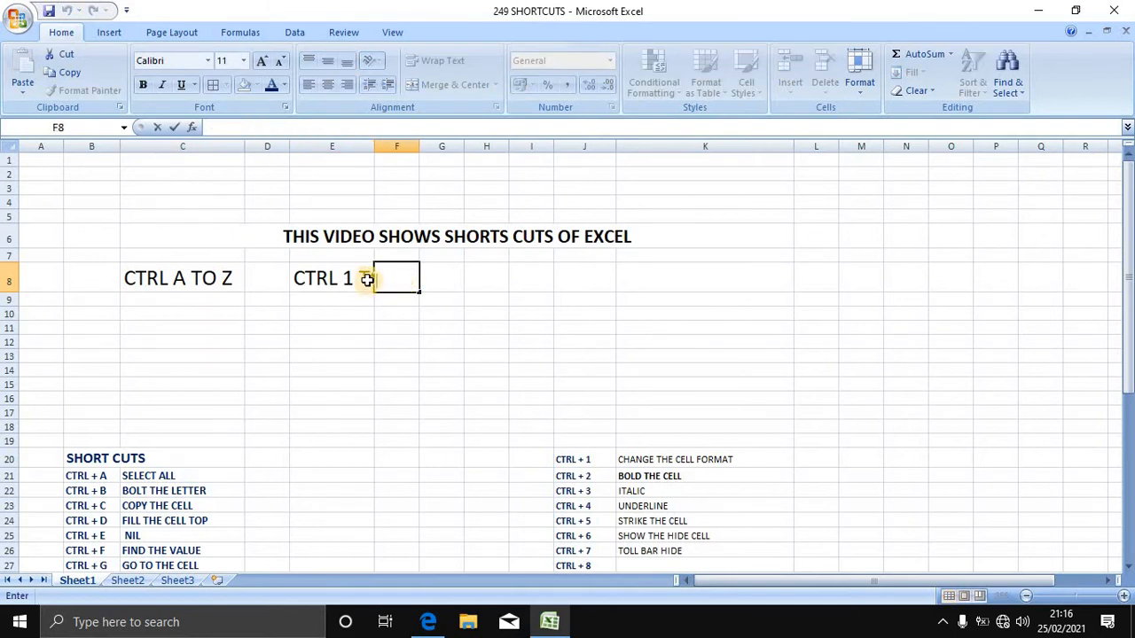
pyautogui.click(369, 280)
pyautogui.click(264, 126)
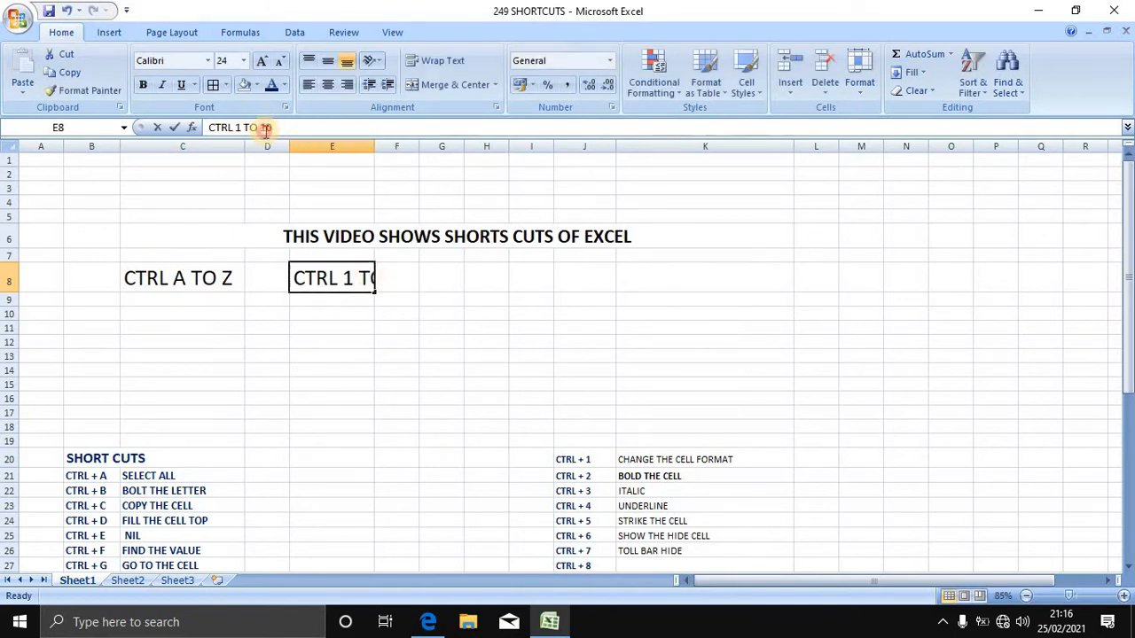
pyautogui.press('BackSpace')
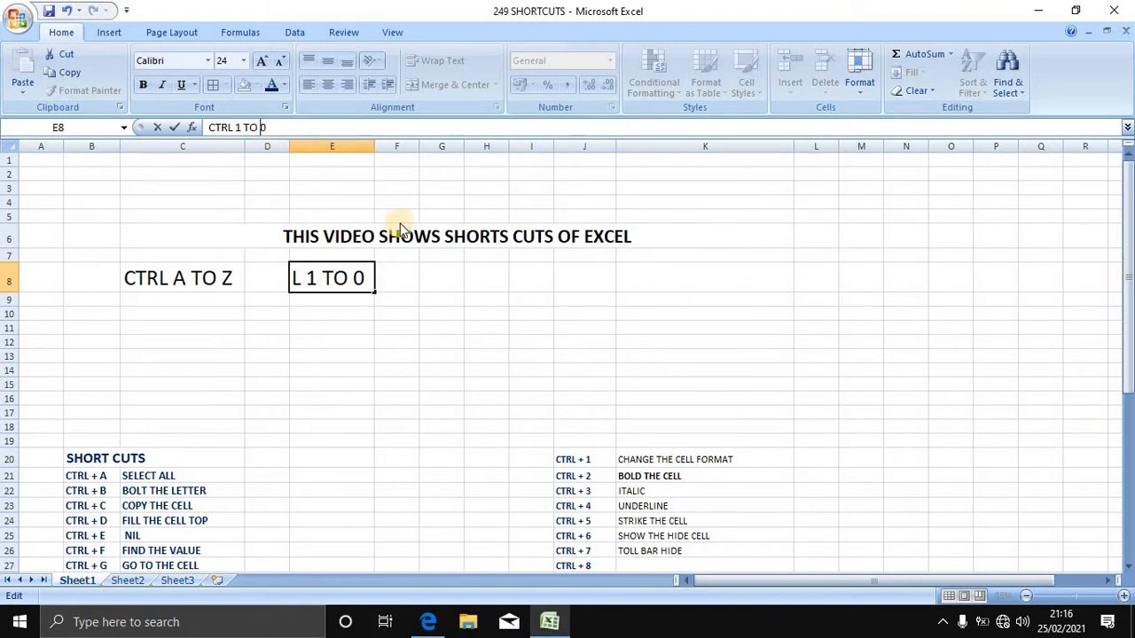
pyautogui.click(443, 310)
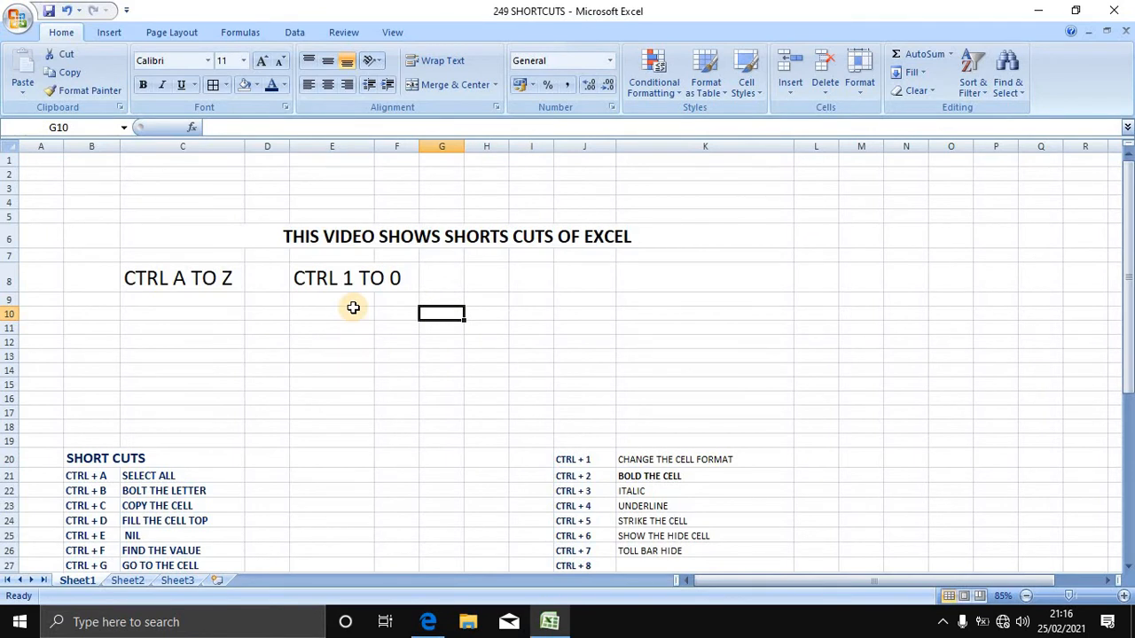
# - Examine the shortcut lists on Sheet1, moving down column G to row 45
pyautogui.press('Down')
pyautogui.press('Down')
pyautogui.press('Down')
pyautogui.press('Down')
pyautogui.press('Down')
pyautogui.press('Down')
pyautogui.press('Down')
pyautogui.press('Down')
pyautogui.press('Down')
pyautogui.press('Down')
pyautogui.press('Down')
pyautogui.press('Down')
pyautogui.press('Down')
pyautogui.press('Down')
pyautogui.press('Down')
pyautogui.press('Down')
pyautogui.press('Down')
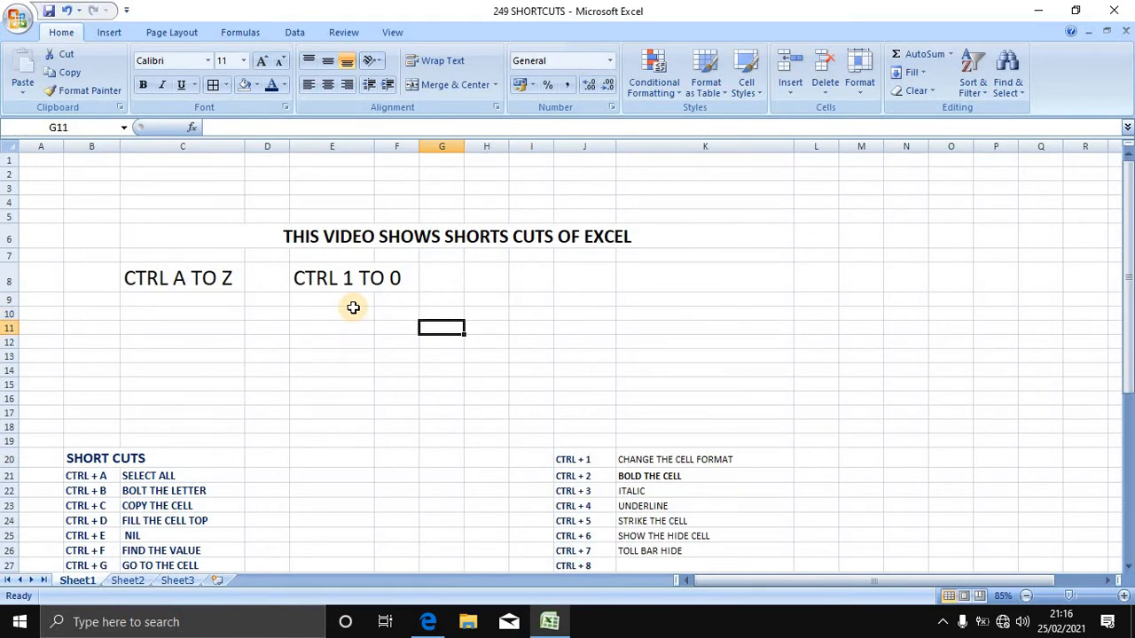
pyautogui.press('Down')
pyautogui.press('Down')
pyautogui.press('Down')
pyautogui.press('Down')
pyautogui.press('Down')
pyautogui.press('Down')
pyautogui.press('Down')
pyautogui.press('Down')
pyautogui.press('Down')
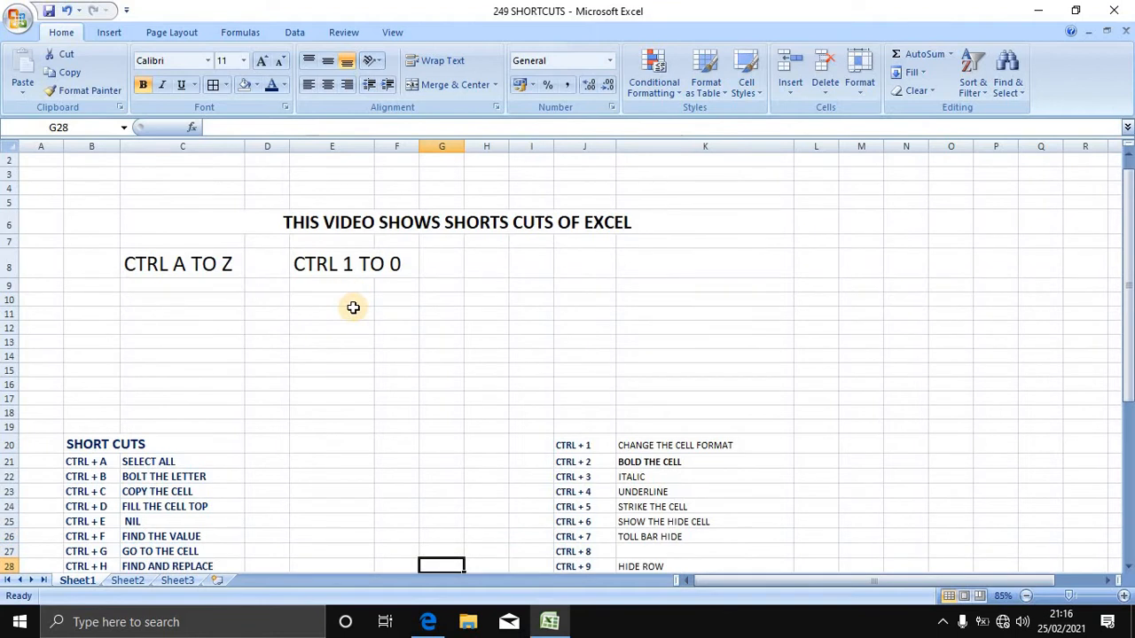
pyautogui.press('Down')
pyautogui.press('Down')
pyautogui.press('Down')
pyautogui.press('Down')
pyautogui.press('Down')
pyautogui.press('Down')
pyautogui.press('Down')
pyautogui.press('Down')
pyautogui.press('Down')
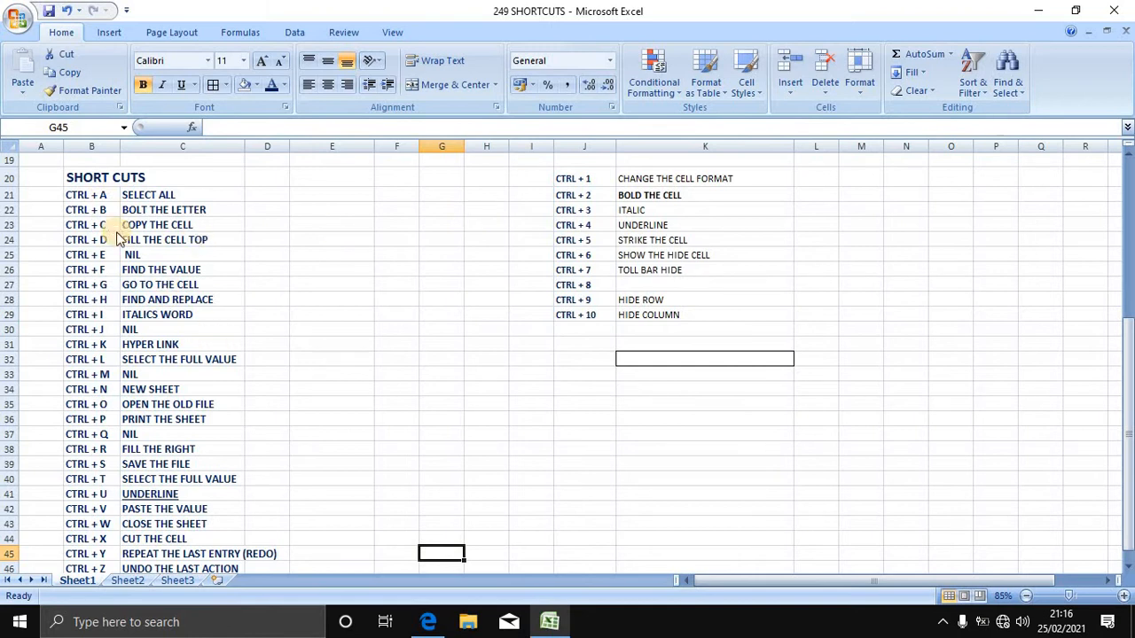
# - Minimize the ribbon to fit the complete shortcut list in the worksheet view
pyautogui.doubleClick(62, 33)
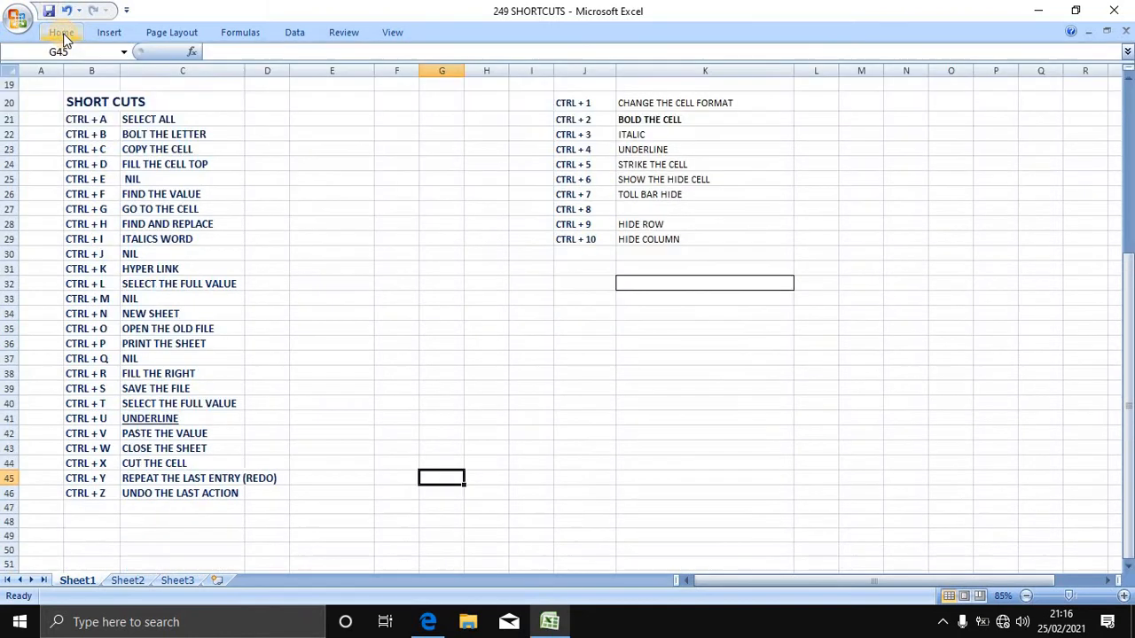
pyautogui.click(159, 105)
pyautogui.click(213, 137)
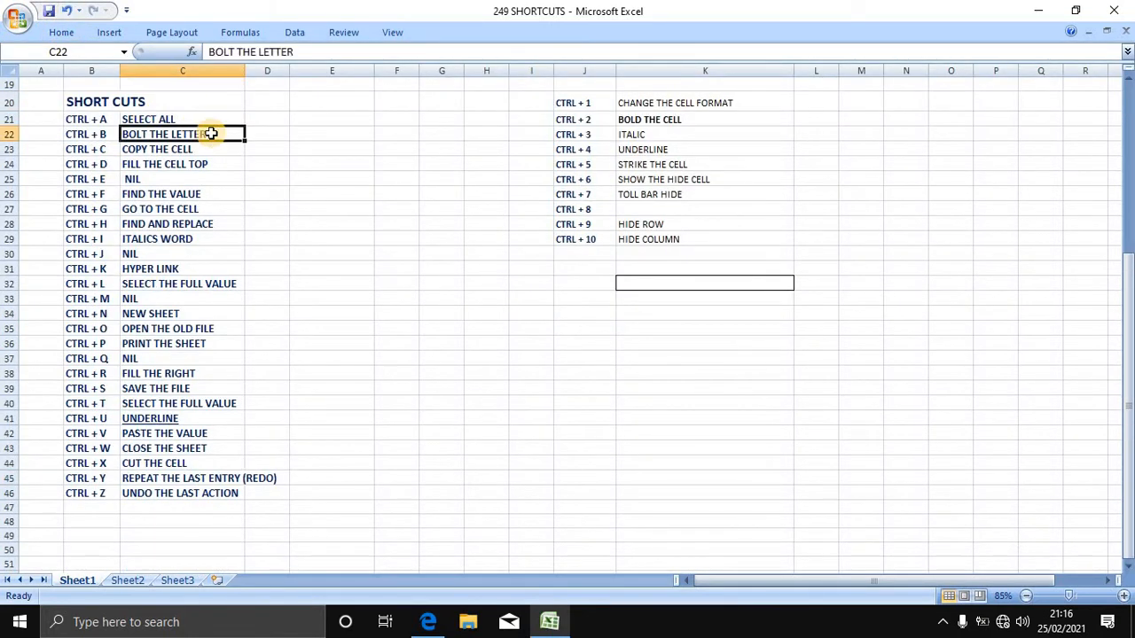
pyautogui.click(274, 139)
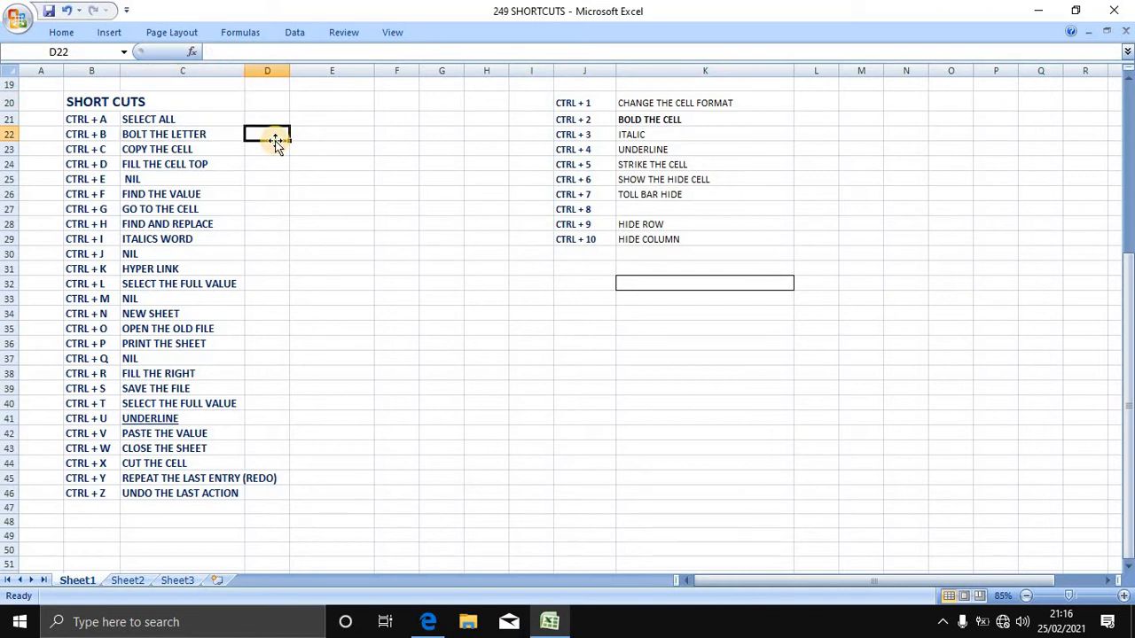
# - From cell C21, select the surrounding data block, extend the selection to the entire sheet, and clear it
pyautogui.click(104, 119)
pyautogui.click(213, 121)
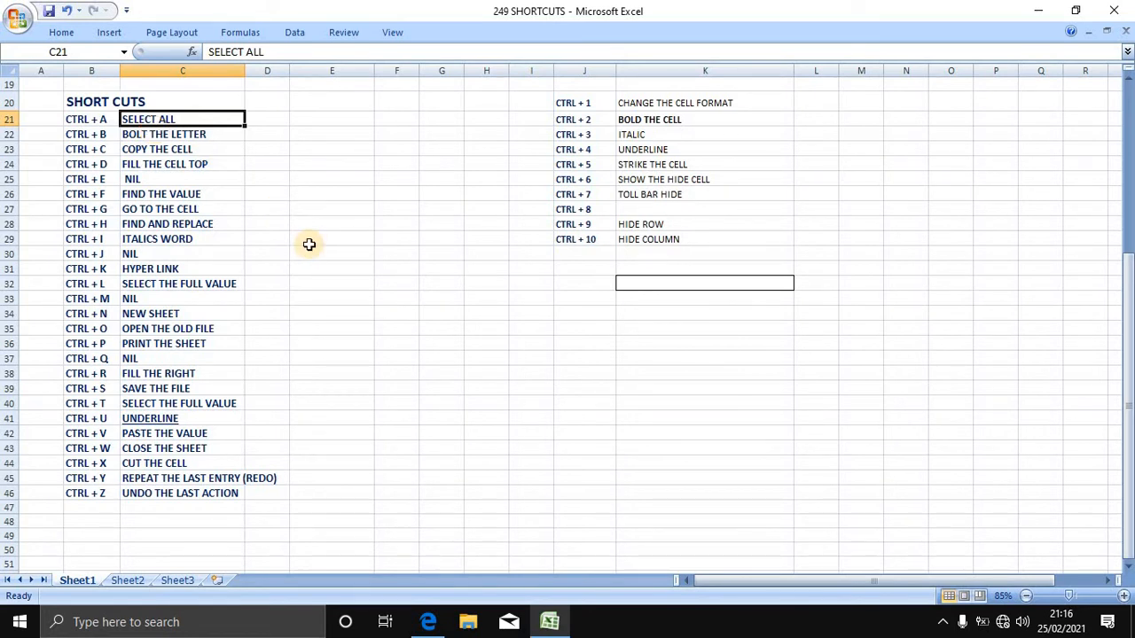
pyautogui.hotkey('ctrl', 'a')
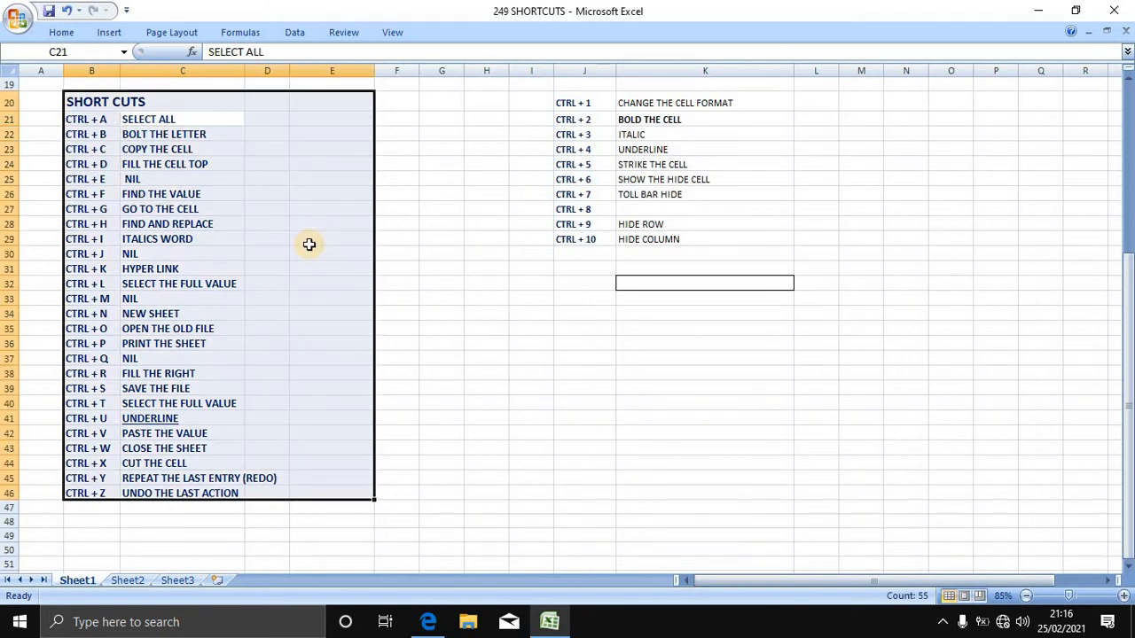
pyautogui.hotkey('ctrl', 'a')
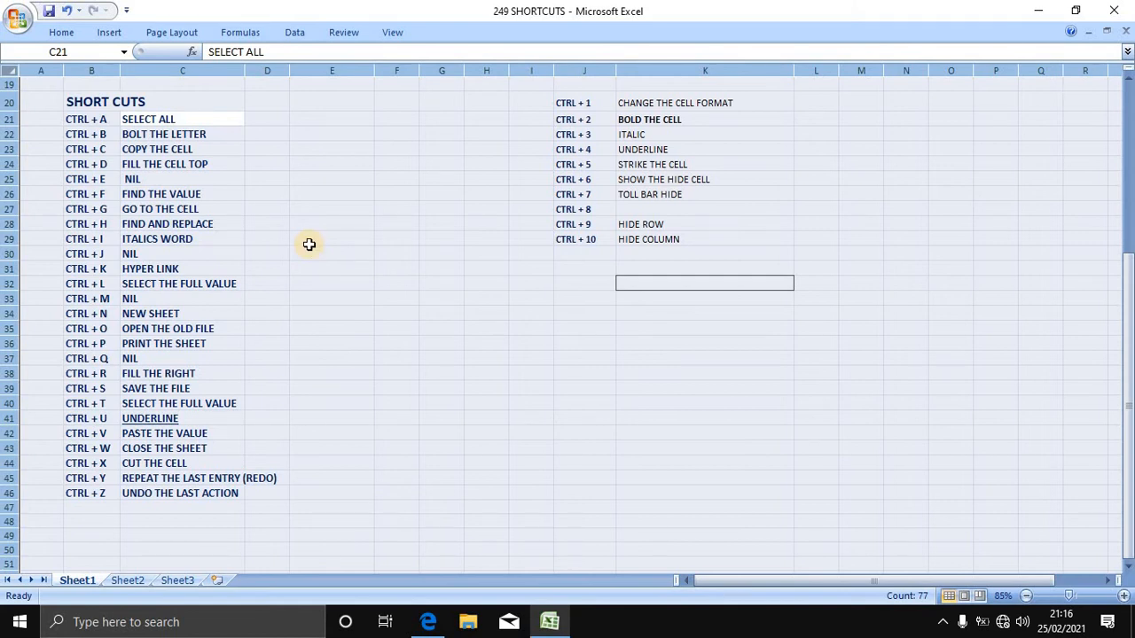
pyautogui.click(253, 252)
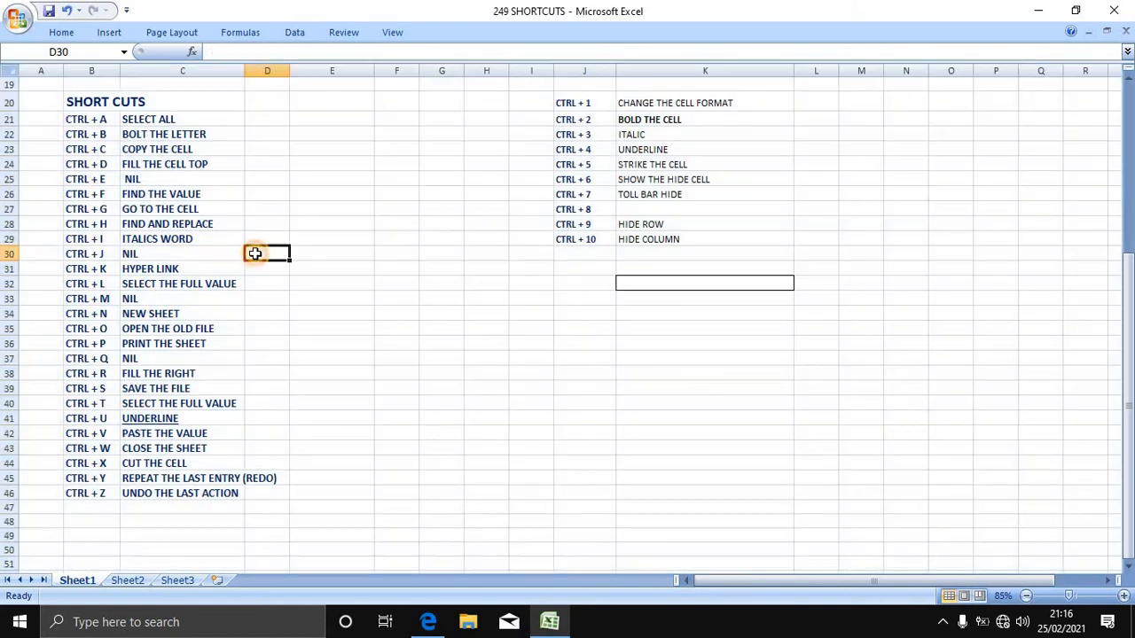
# - Select the entire CTRL + A to Z data block, starting from the GO TO THE CELL entry in C27
pyautogui.click(185, 229)
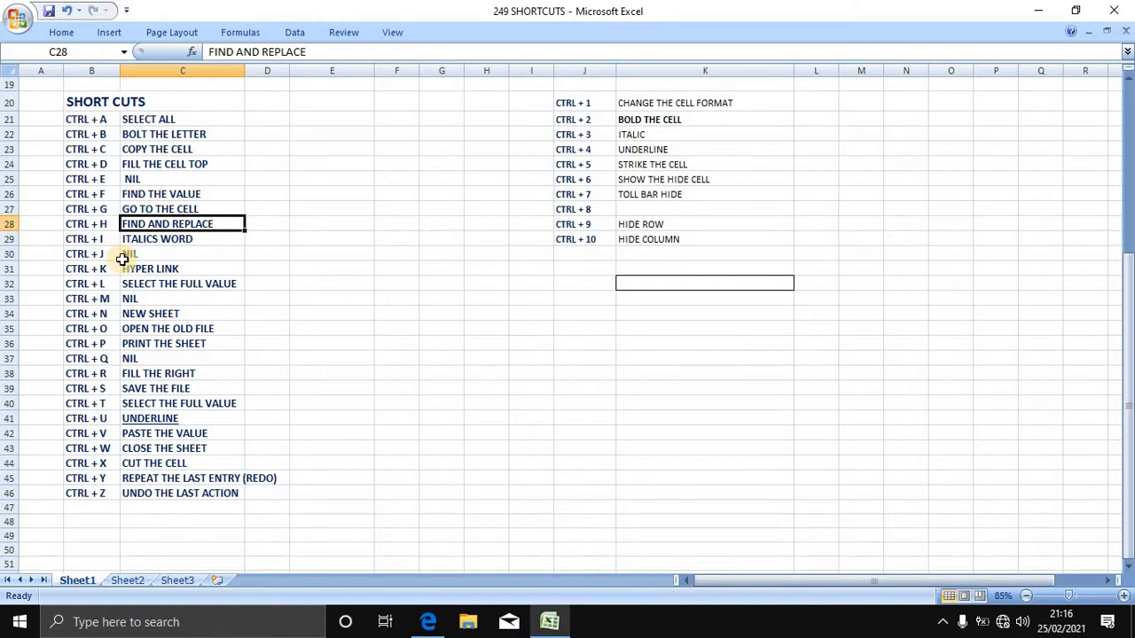
pyautogui.moveTo(122, 258); pyautogui.dragTo(190, 492)
pyautogui.click(190, 493)
pyautogui.click(133, 211)
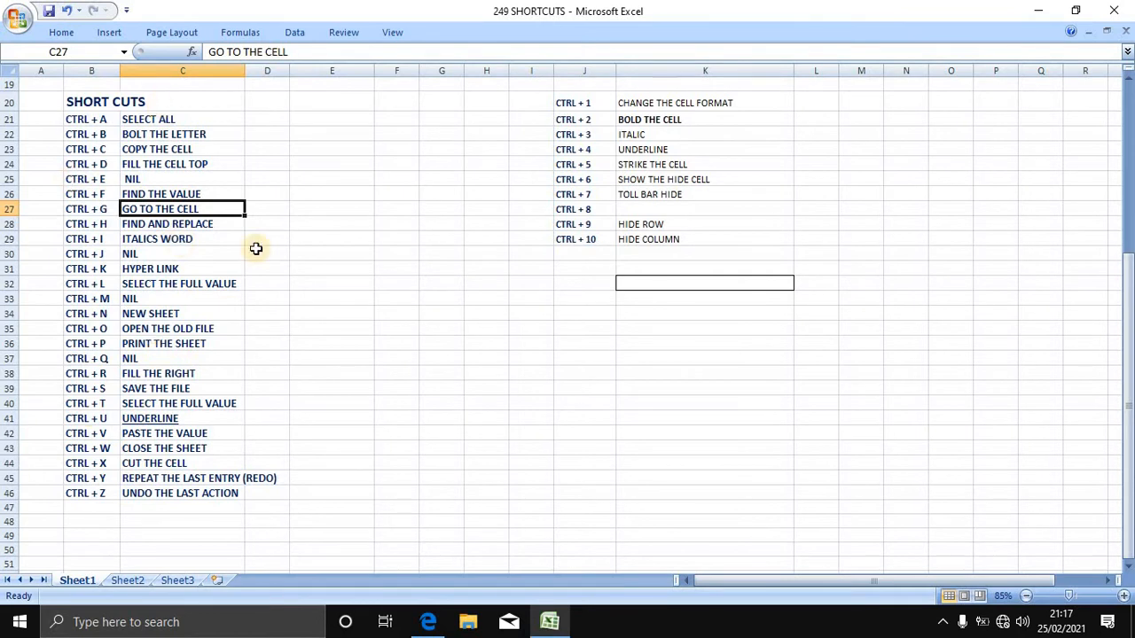
pyautogui.hotkey('ctrl', 'a')
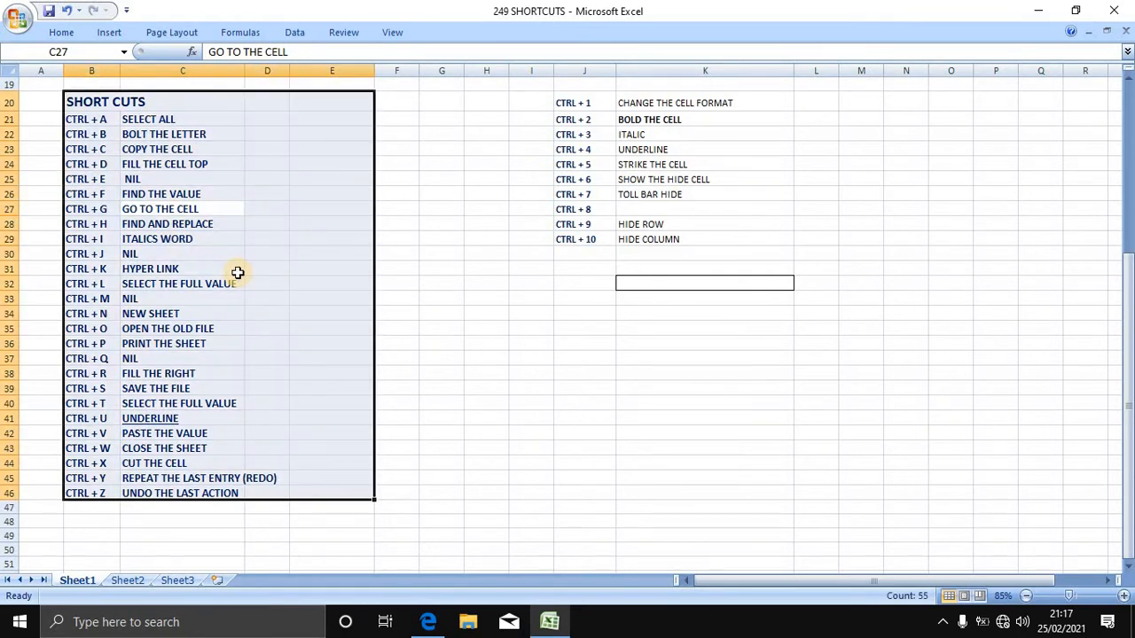
# - From the empty cell K27, select the CTRL + 1 to 10 table and extend the selection to the entire sheet
pyautogui.click(644, 213)
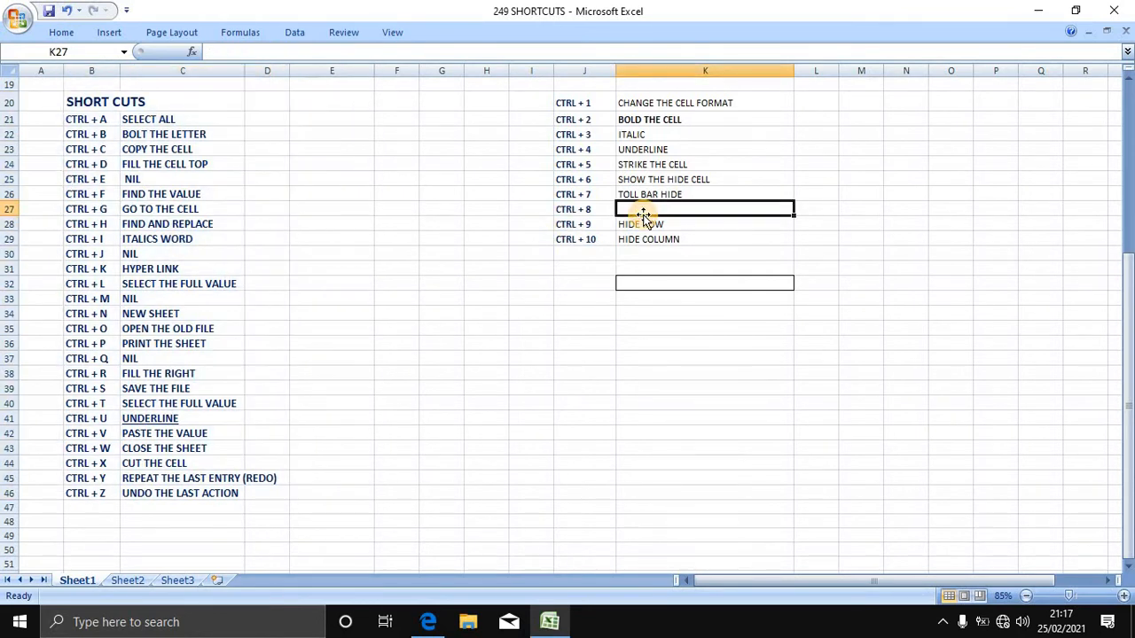
pyautogui.hotkey('ctrl', 'a')
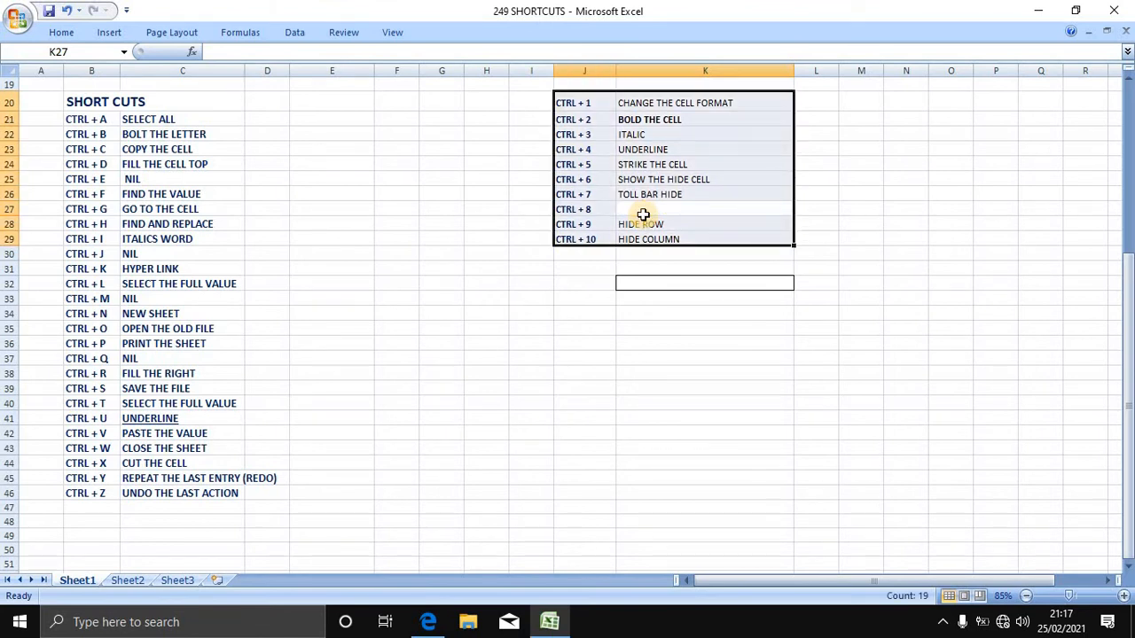
pyautogui.hotkey('ctrl', 'a')
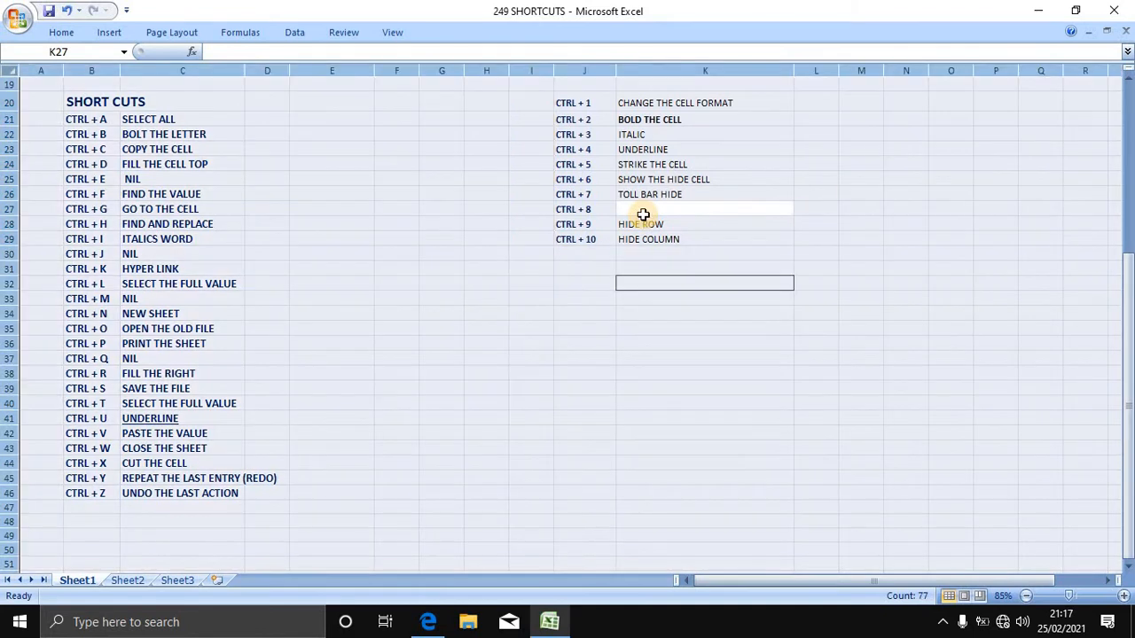
# - From FIND AND REPLACE in C28, select its data block and the entire sheet, ending with only D21 selected
pyautogui.click(211, 224)
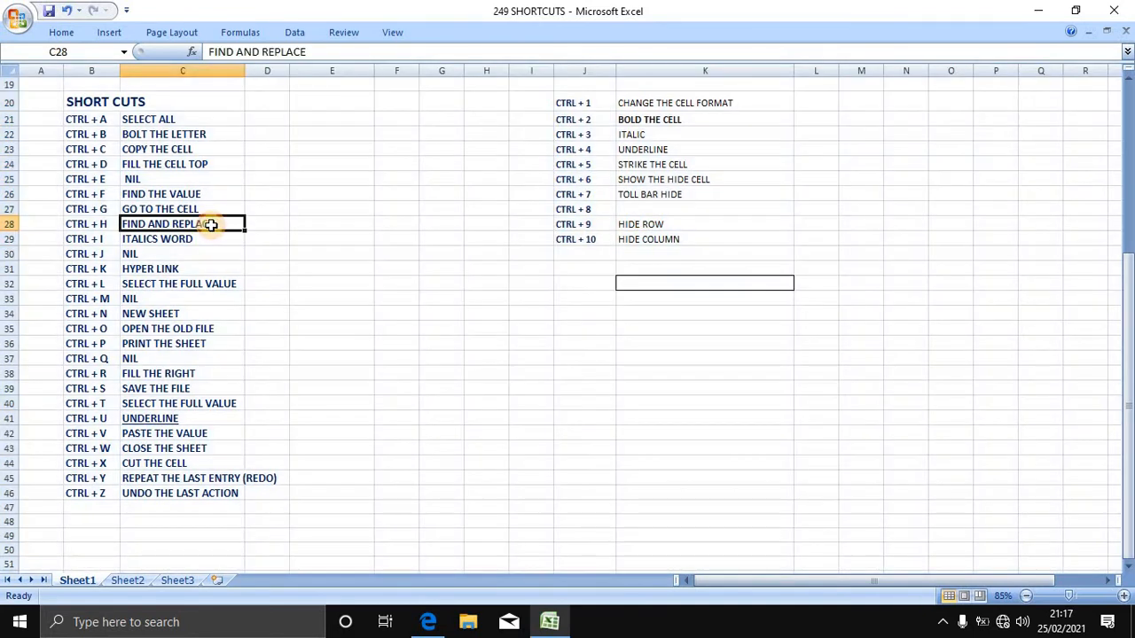
pyautogui.hotkey('ctrl', 'a')
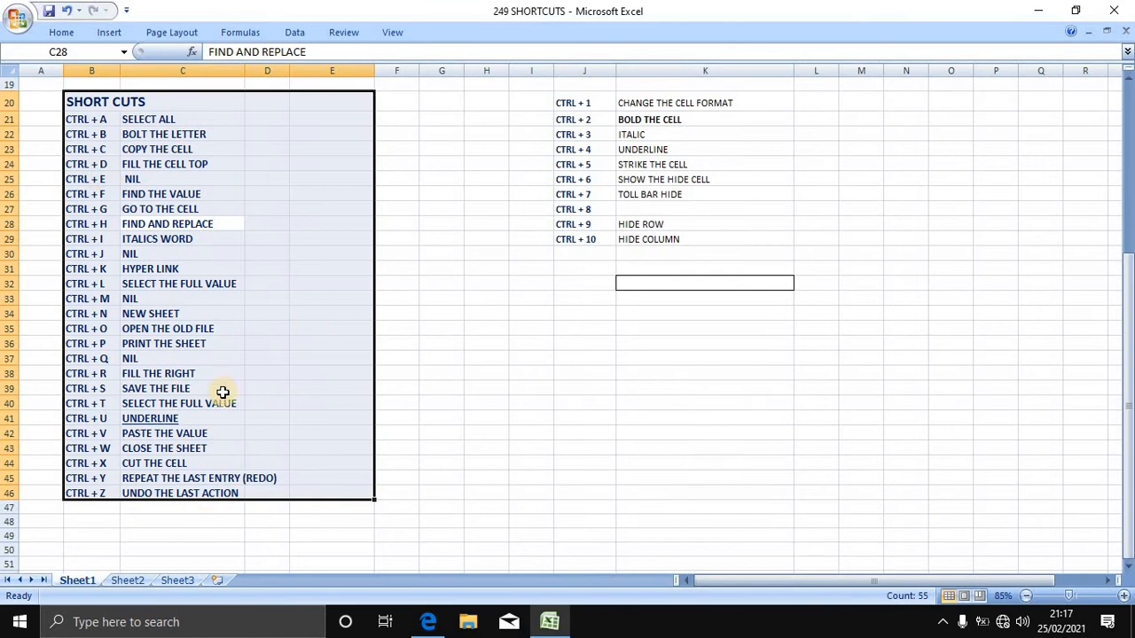
pyautogui.hotkey('ctrl', 'a')
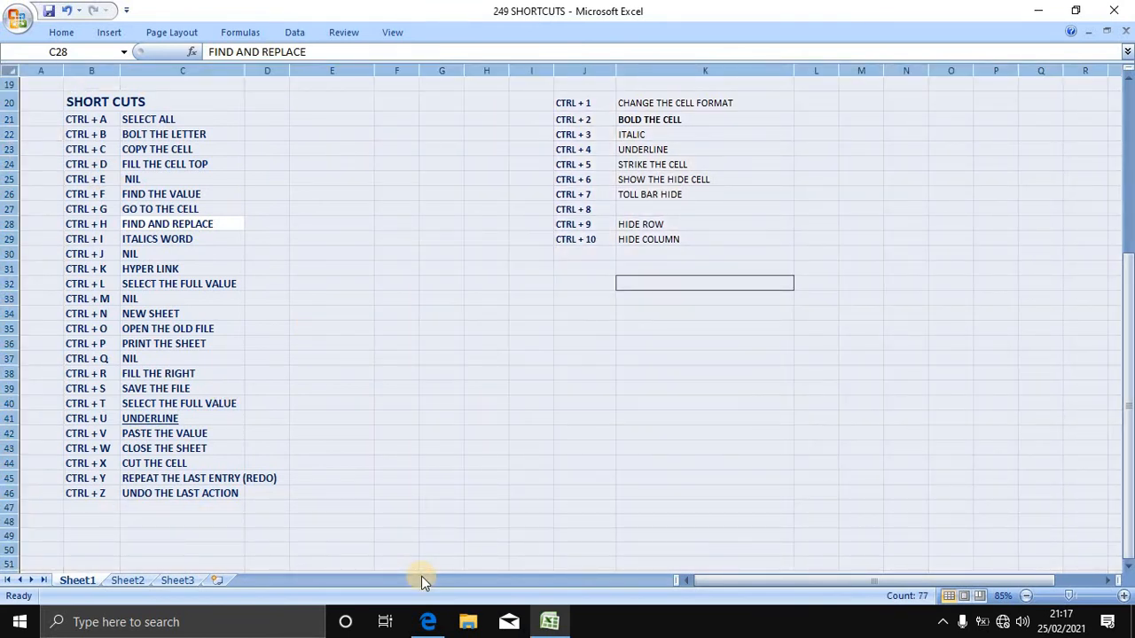
pyautogui.click(248, 124)
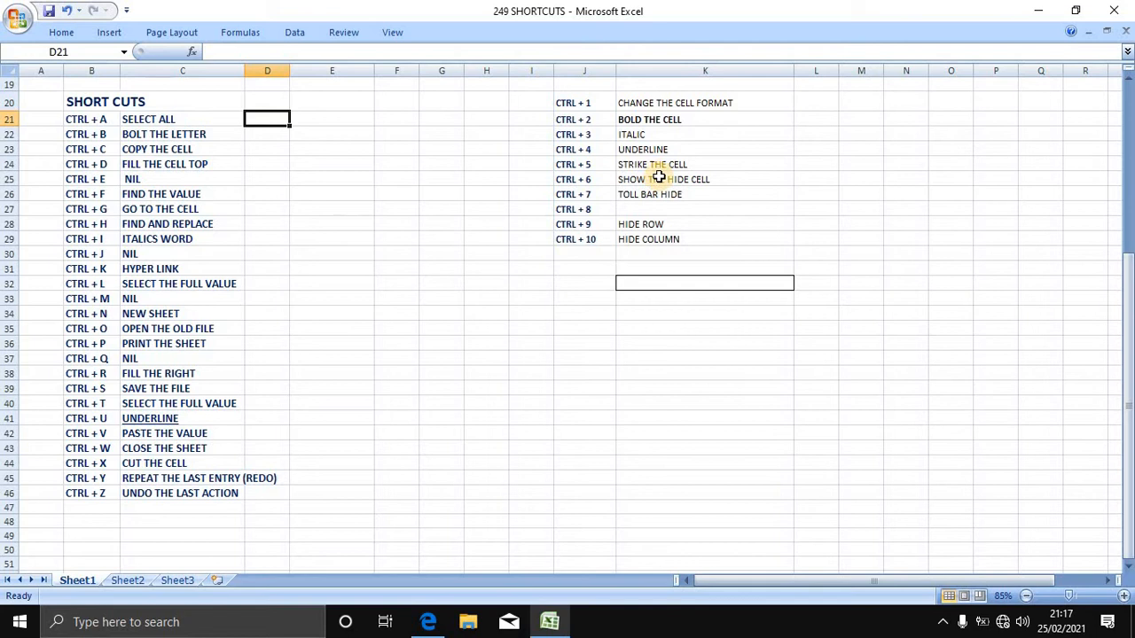
# - Restore the full ribbon and toggle bold on and off for the STRIKE THE CELL text in K24
pyautogui.doubleClick(61, 32)
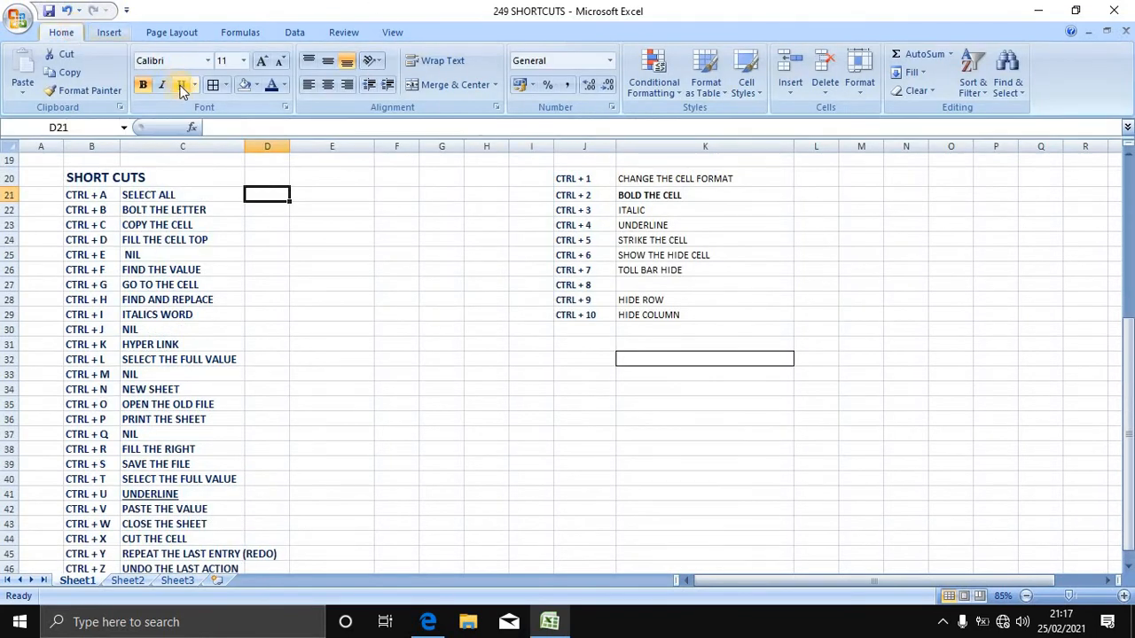
pyautogui.click(666, 242)
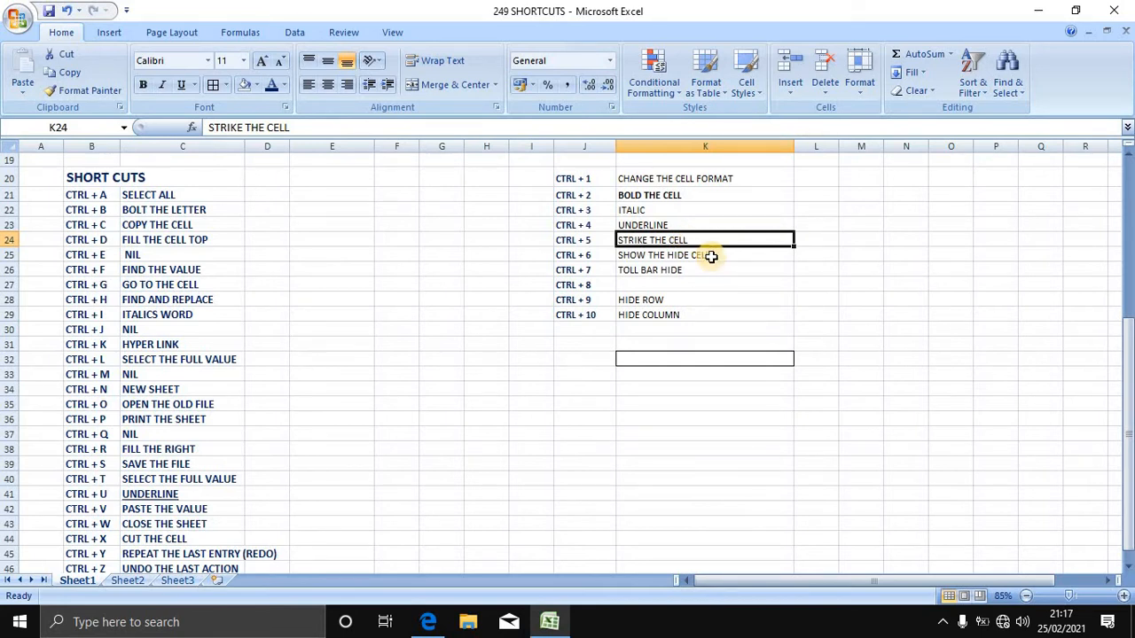
pyautogui.hotkey('ctrl', 'b')
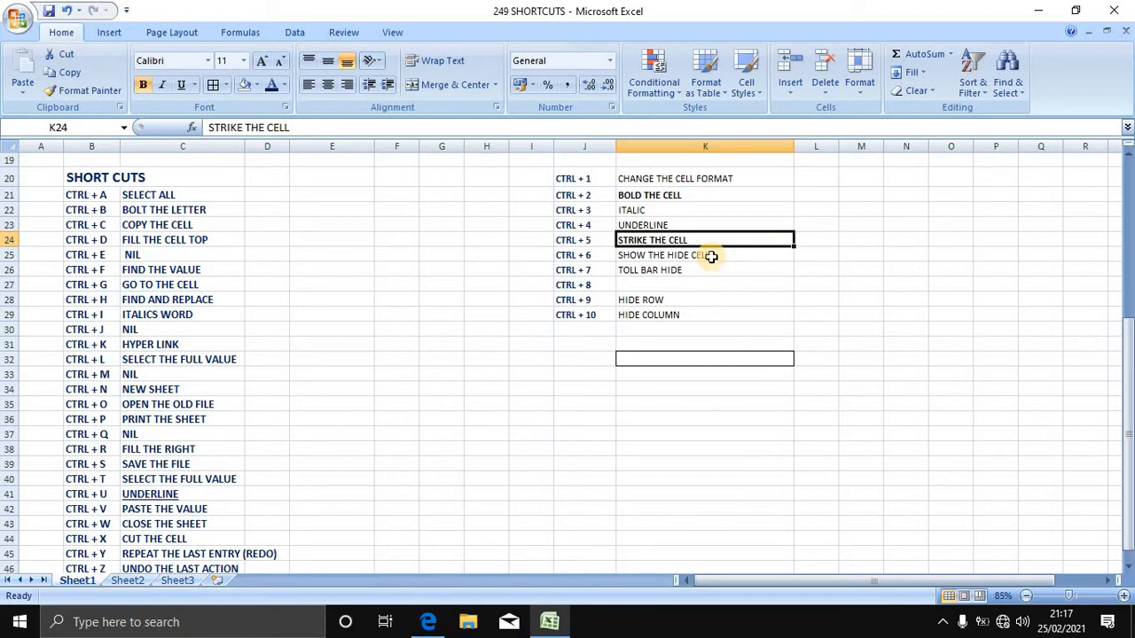
pyautogui.hotkey('ctrl', 'b')
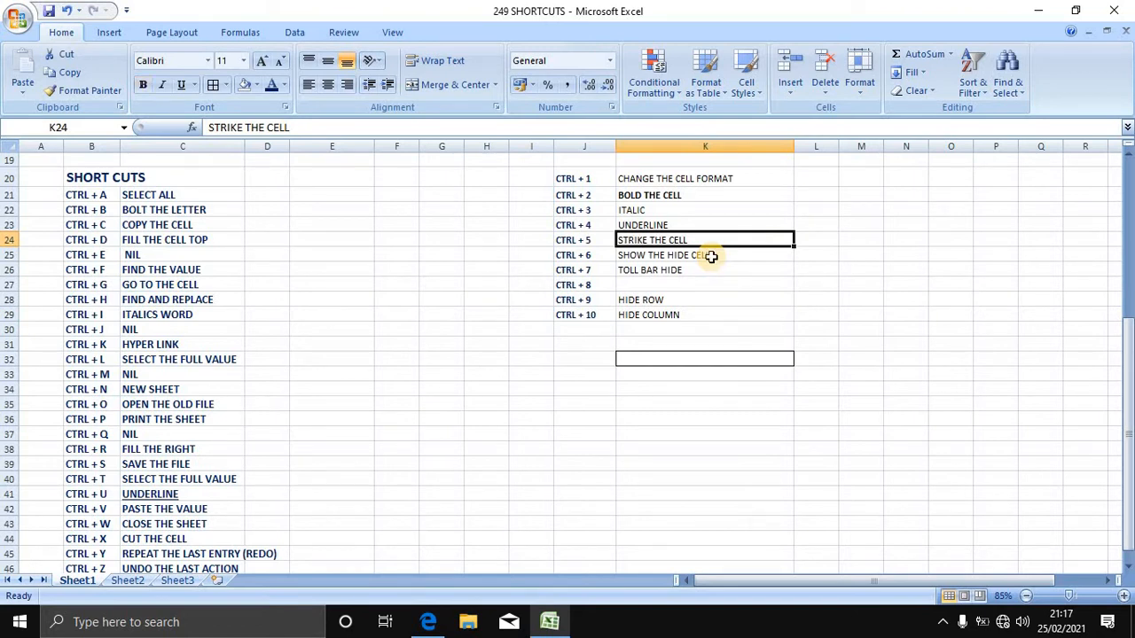
pyautogui.hotkey('ctrl', 'b')
pyautogui.hotkey('ctrl', 'b')
# - Toggle bold off and back on for the BOLT THE LETTER text in C22, keeping that cell selected
pyautogui.click(185, 210)
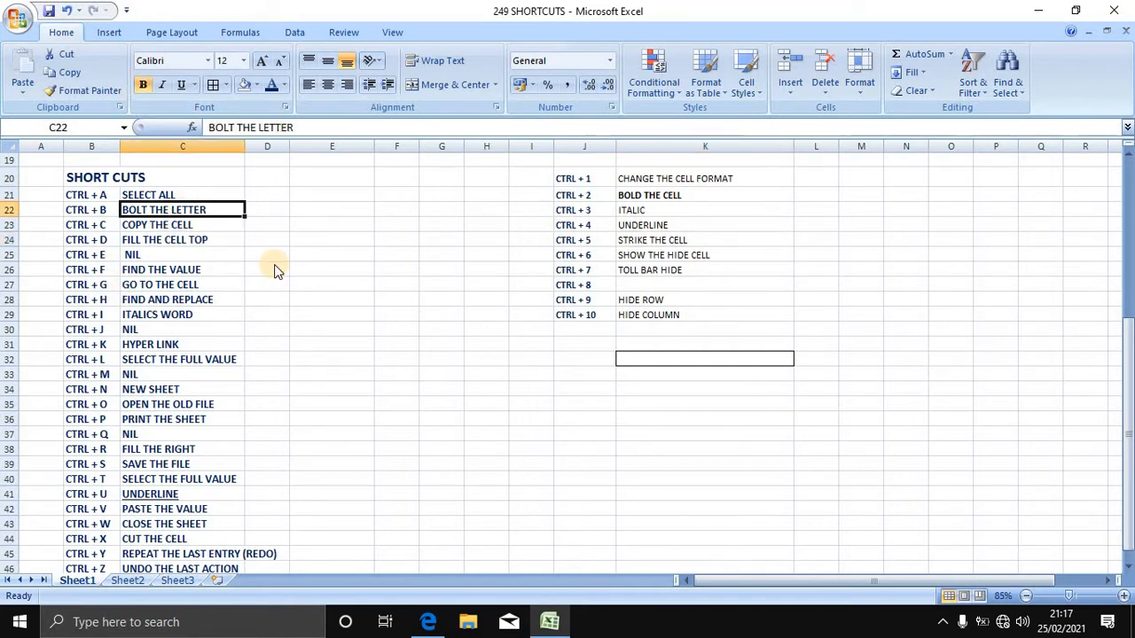
pyautogui.hotkey('ctrl', 'b')
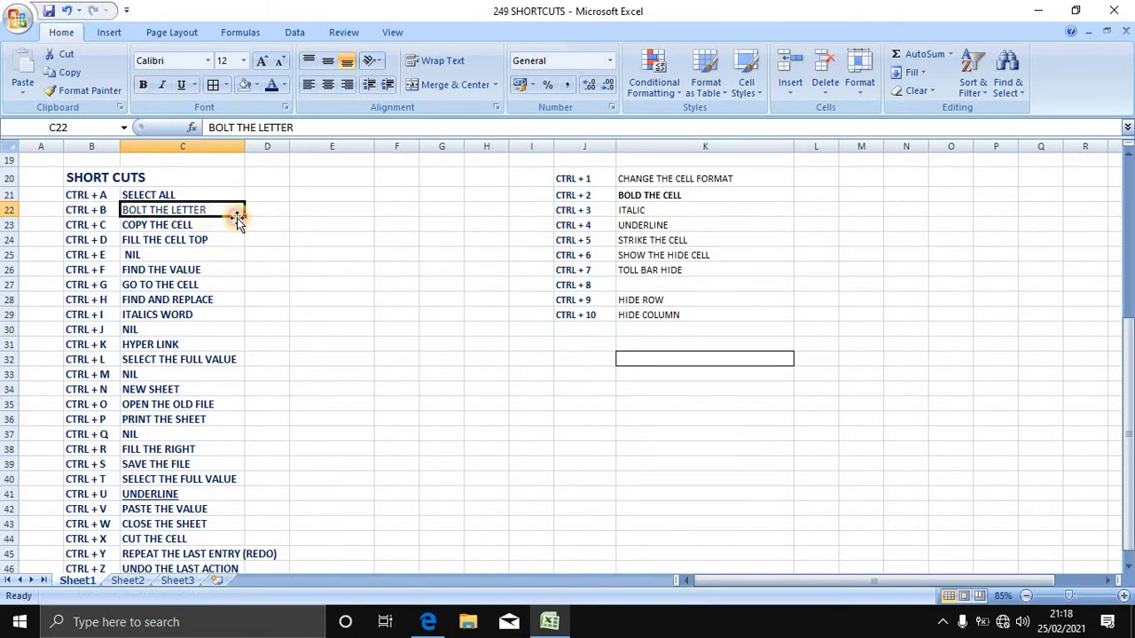
pyautogui.hotkey('ctrl', 'b')
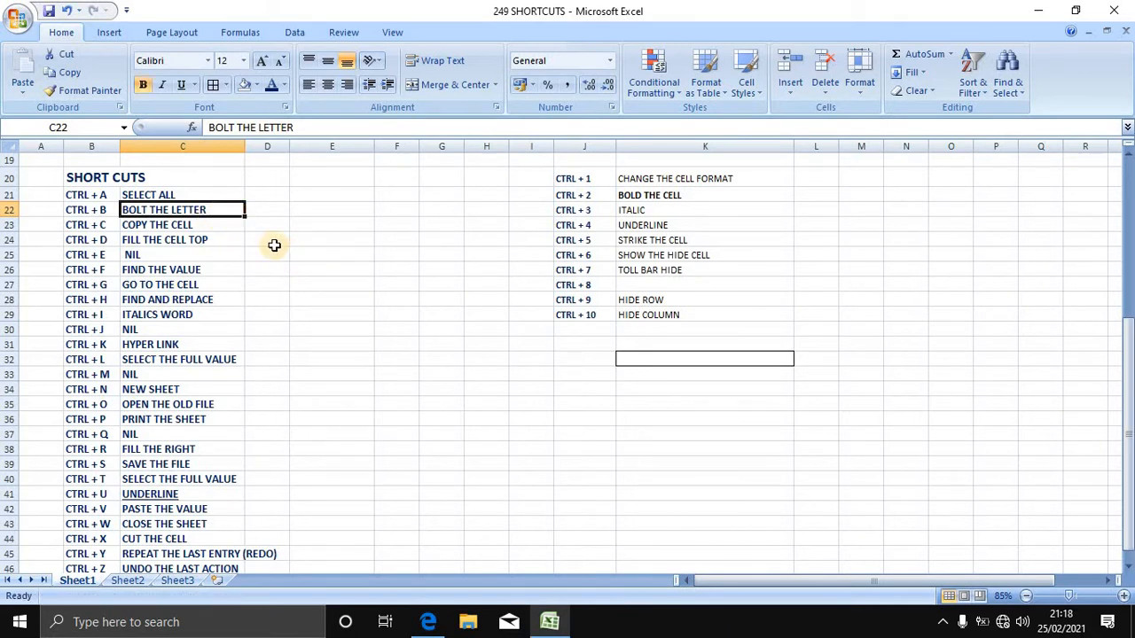
pyautogui.click(259, 223)
pyautogui.click(221, 209)
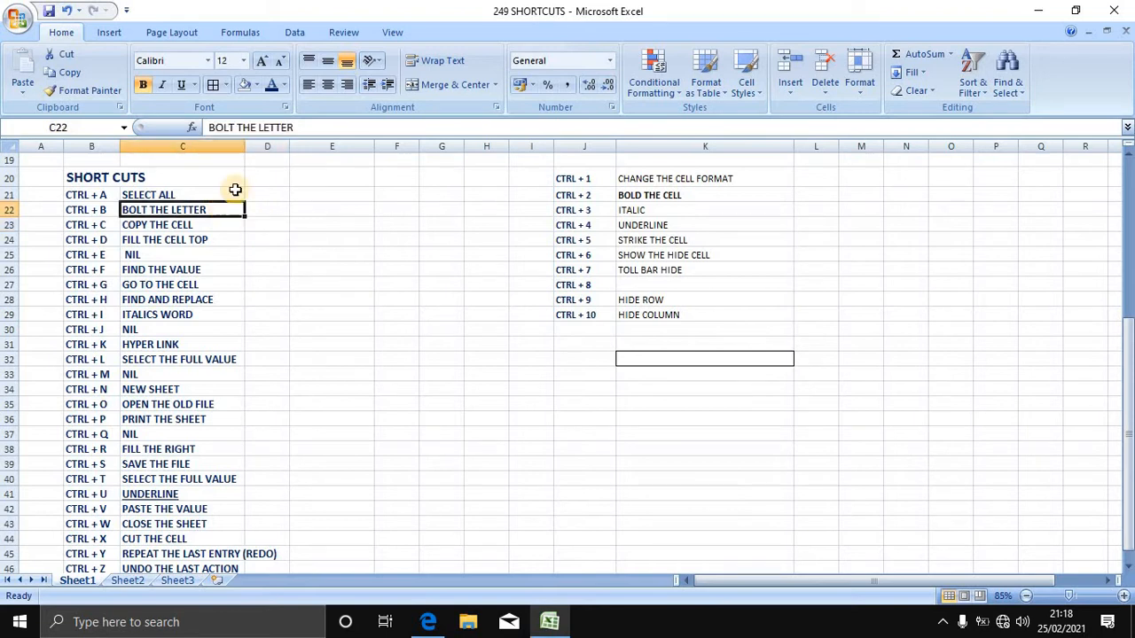
# - Enlarge the BOLT THE LETTER text in C22 to font size 22 and widen column C to fit it
pyautogui.click(261, 62)
pyautogui.click(262, 62)
pyautogui.click(261, 62)
pyautogui.click(262, 62)
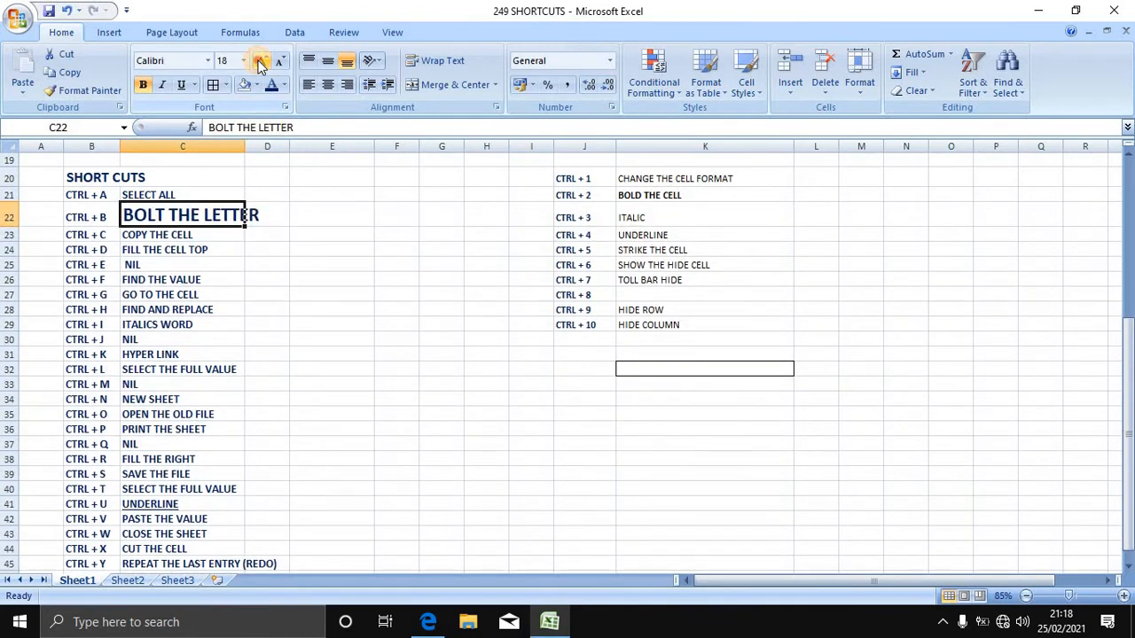
pyautogui.click(261, 62)
pyautogui.moveTo(245, 147); pyautogui.dragTo(296, 155)
pyautogui.click(313, 201)
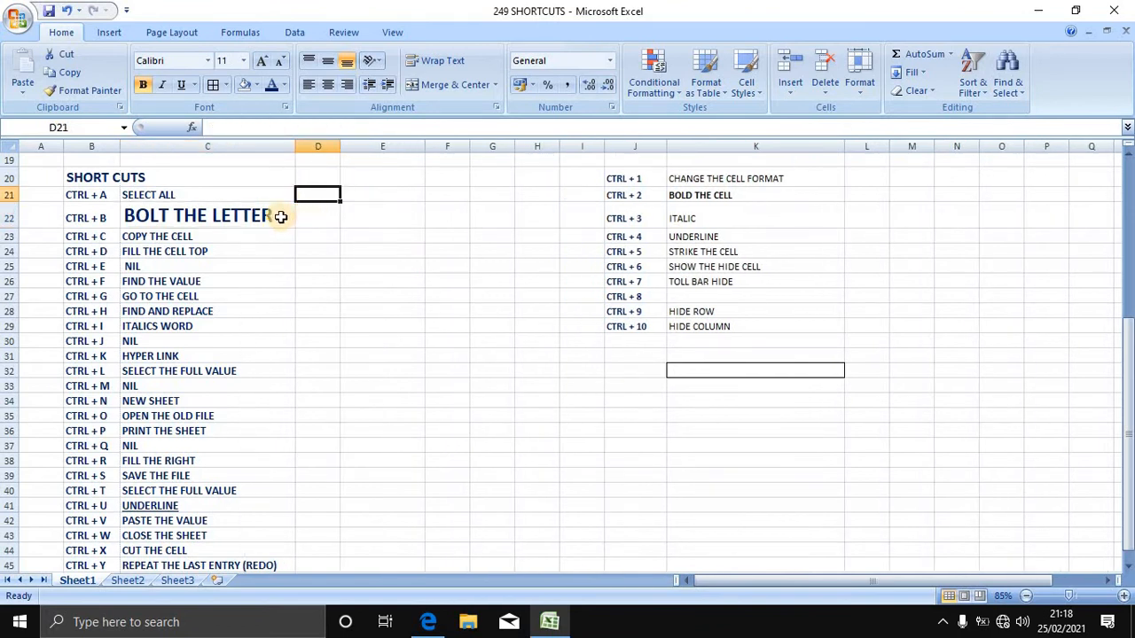
# - Toggle bold off and back on for the enlarged text in C22
pyautogui.click(281, 217)
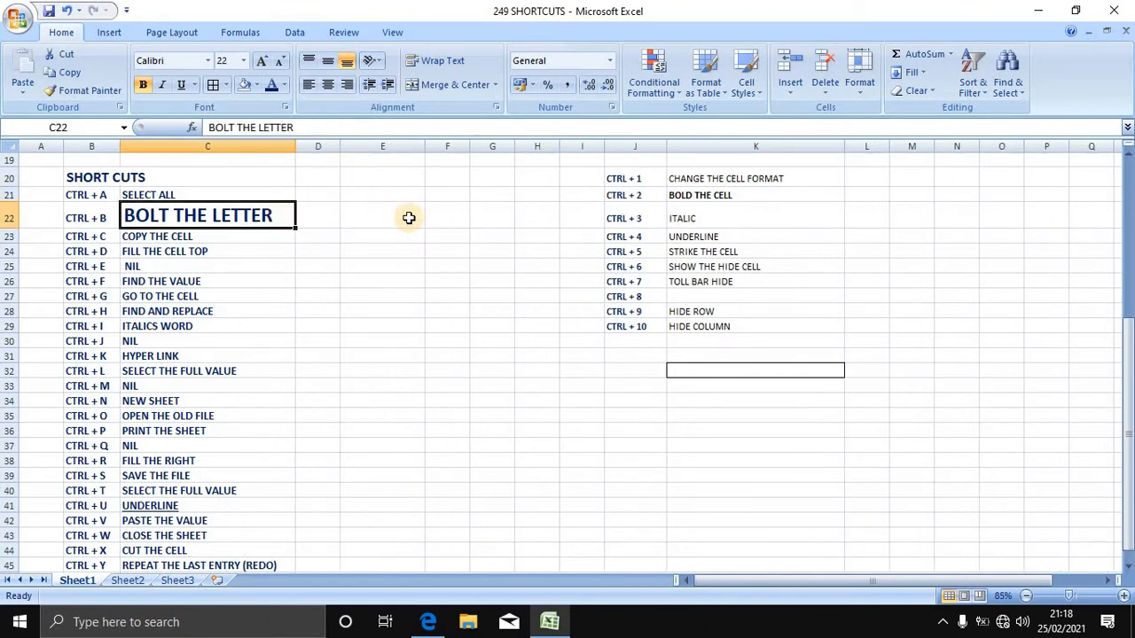
pyautogui.hotkey('ctrl', 'b')
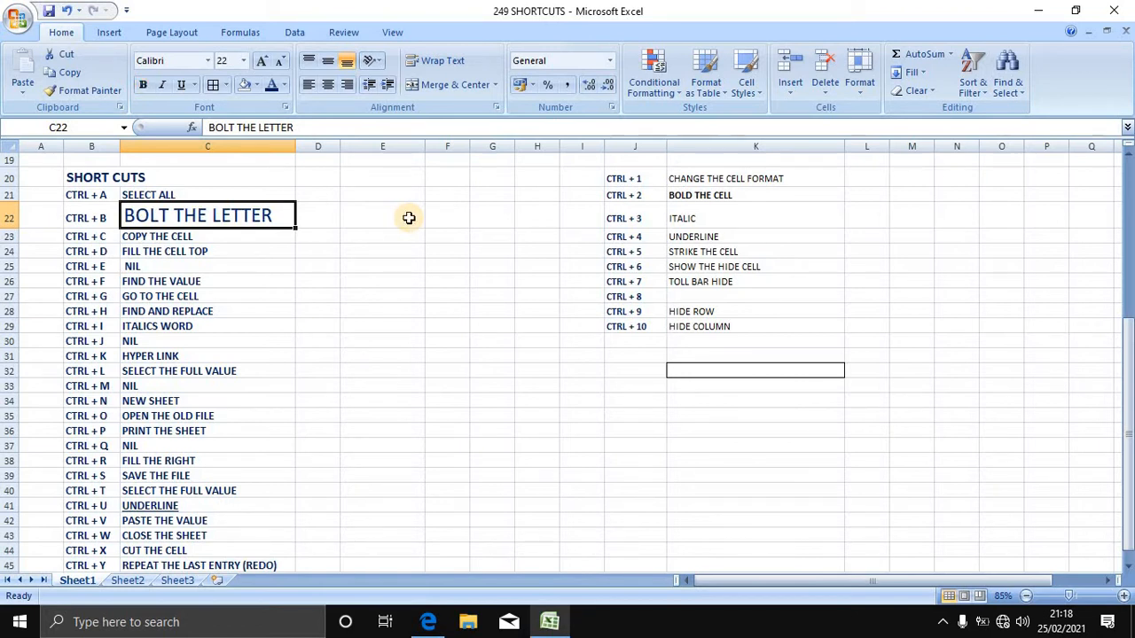
pyautogui.hotkey('ctrl', 'b')
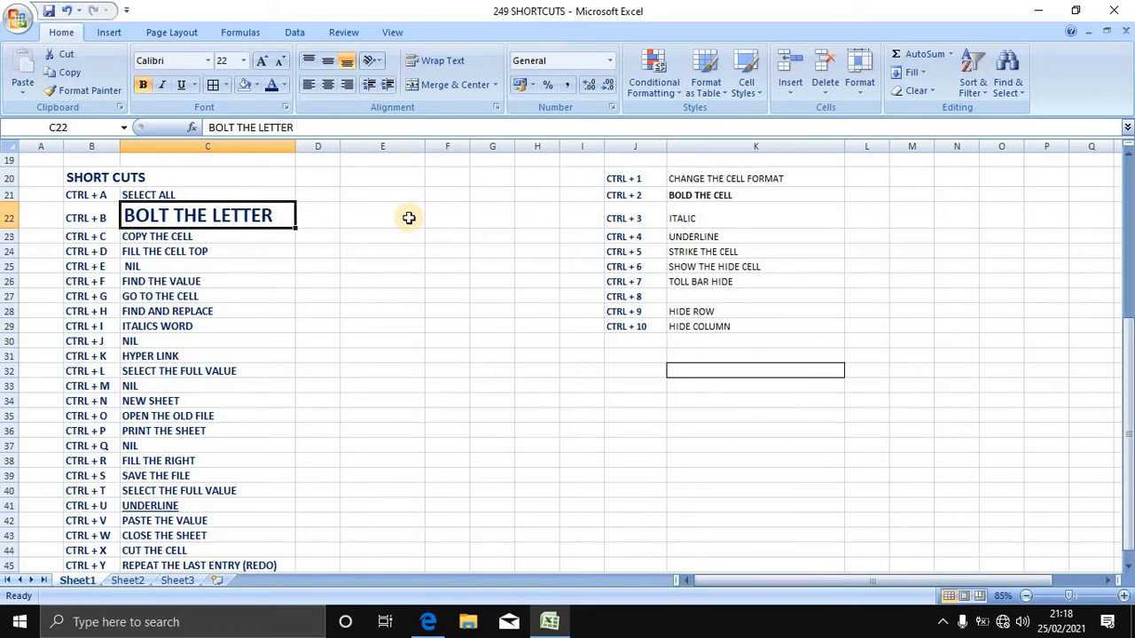
# - Reduce the font of the BOLT THE LETTER text in C22 by three sizes
pyautogui.click(280, 62)
pyautogui.click(280, 62)
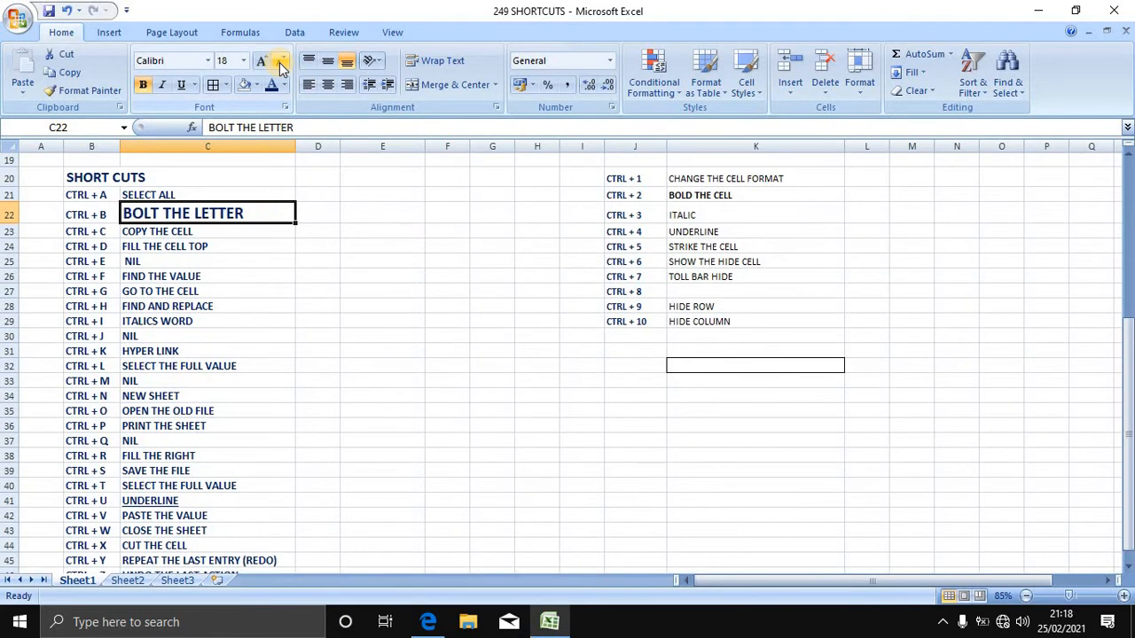
pyautogui.click(280, 67)
# - Enter ***** as a marker in D23, beside COPY THE CELL
pyautogui.click(121, 235)
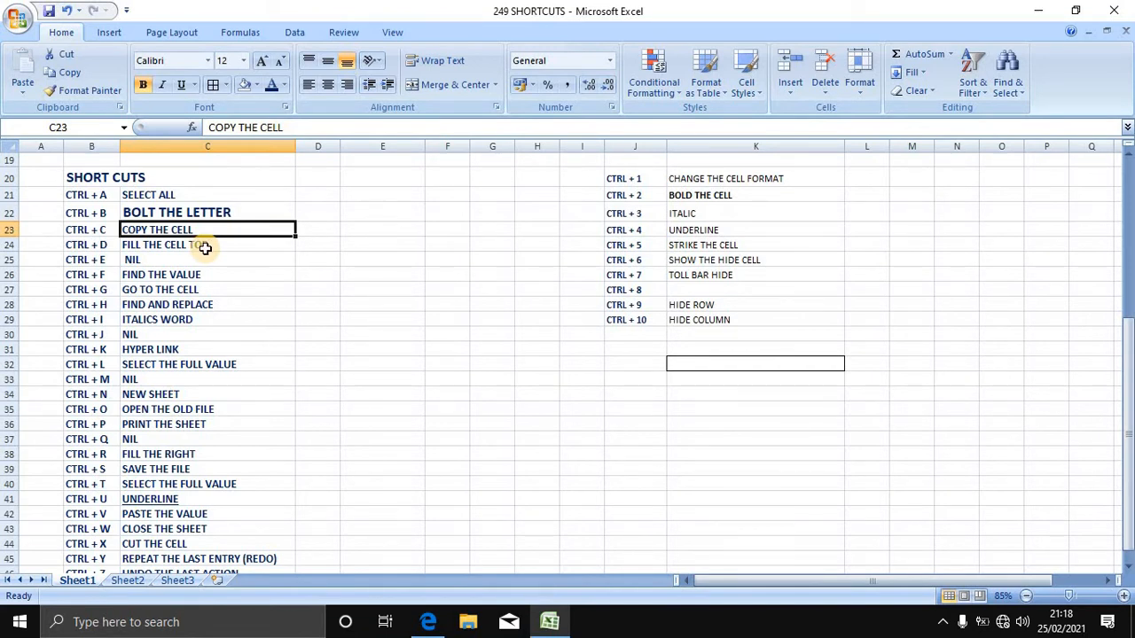
pyautogui.press('Right')
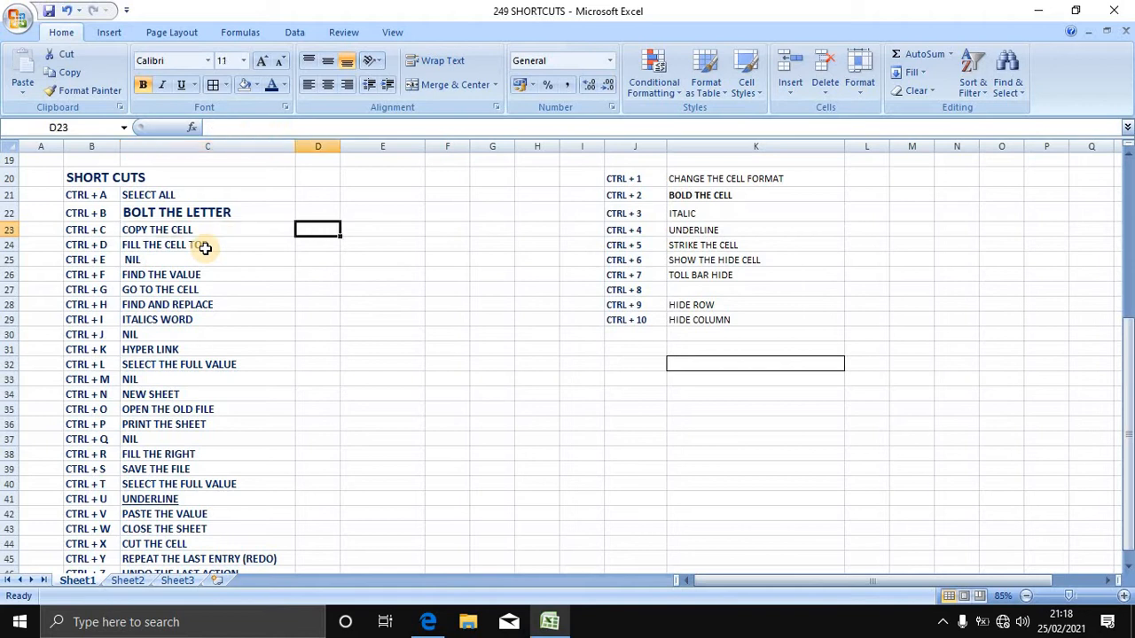
pyautogui.write('8888')
pyautogui.press('BackSpace')
pyautogui.press('BackSpace')
pyautogui.press('BackSpace')
pyautogui.press('BackSpace')
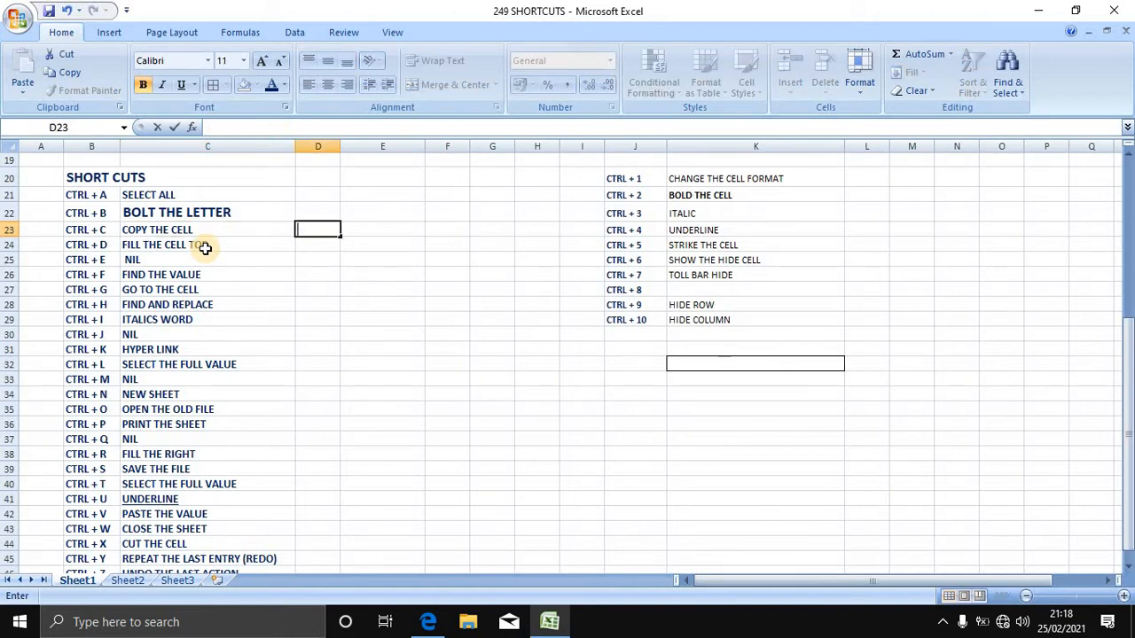
pyautogui.write('-----')
pyautogui.press('Return')
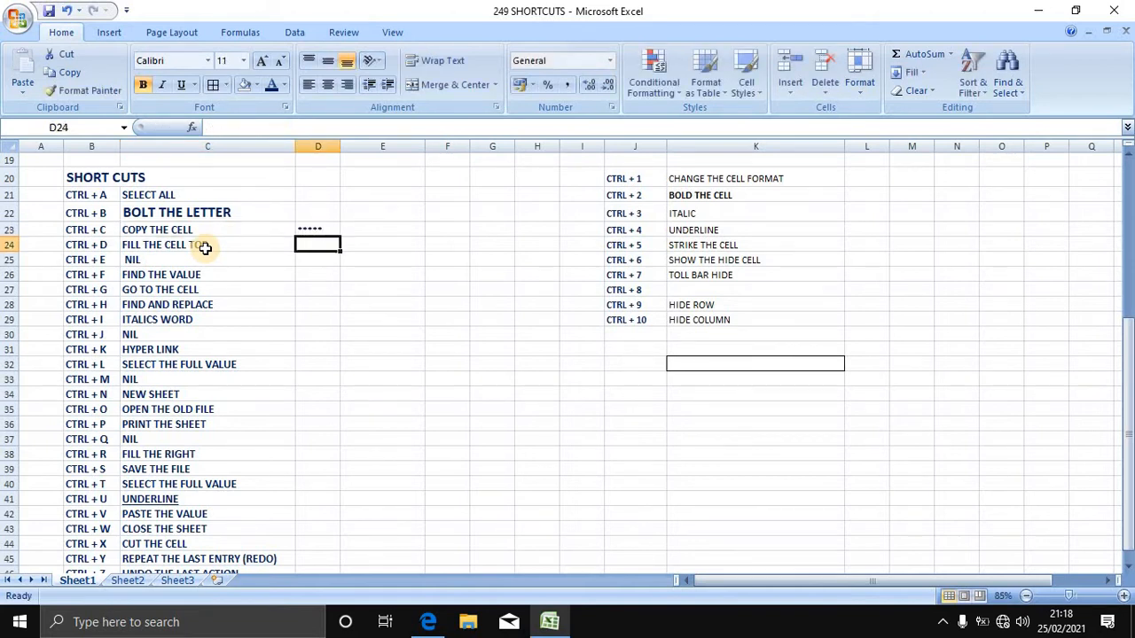
# - Enlarge the ***** marker in D23 to font size 18 and widen column D slightly
pyautogui.click(321, 228)
pyautogui.click(263, 61)
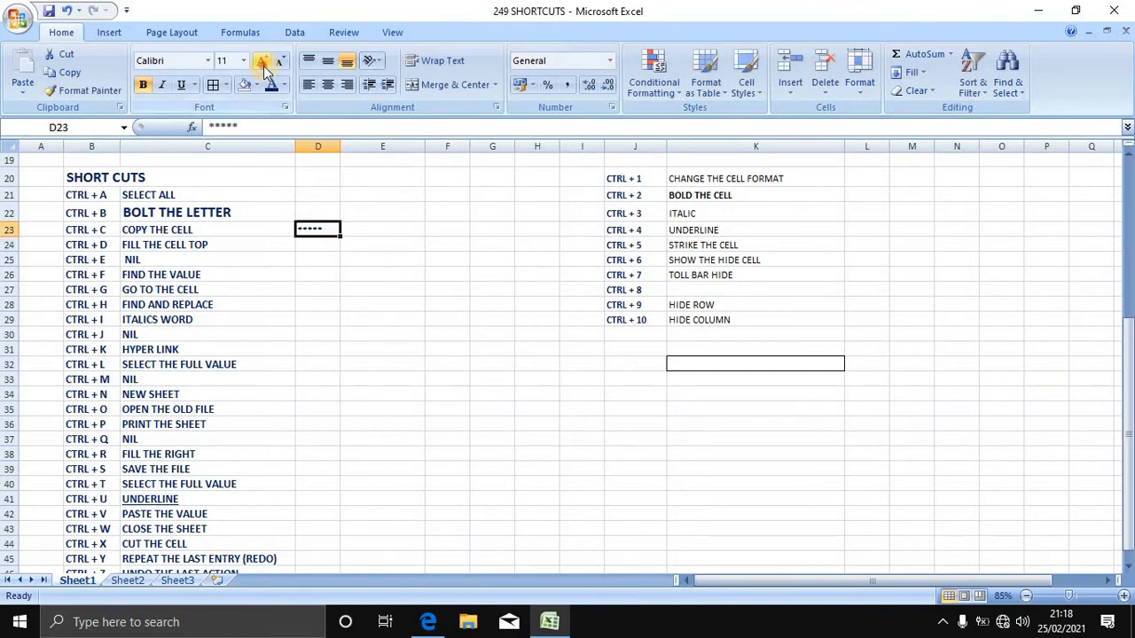
pyautogui.click(263, 61)
pyautogui.click(263, 61)
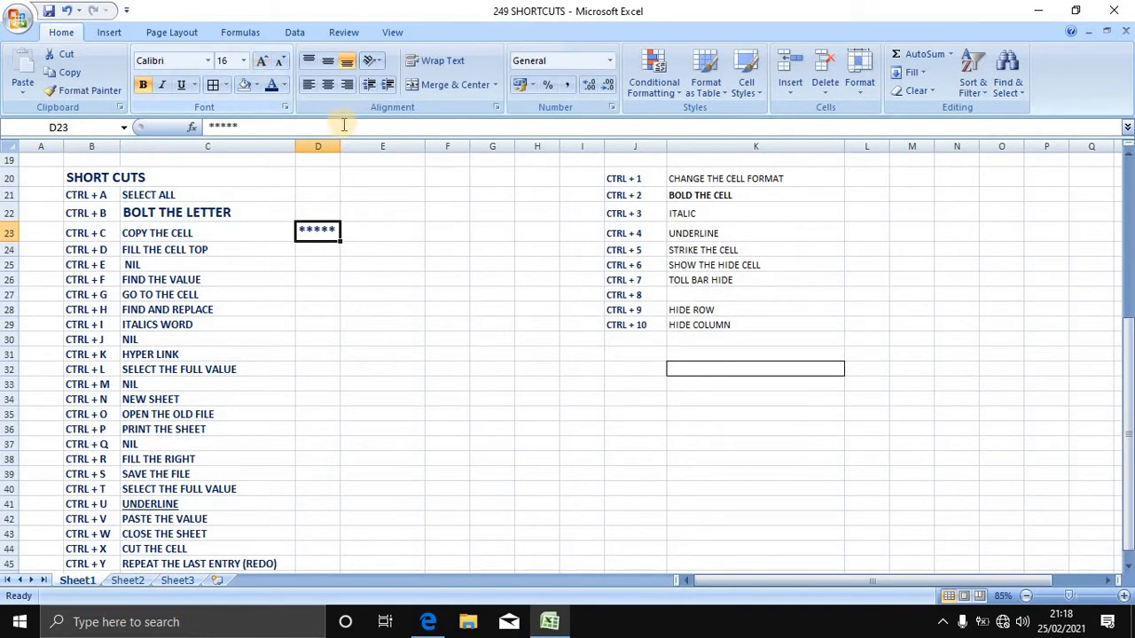
pyautogui.moveTo(338, 151); pyautogui.dragTo(359, 151)
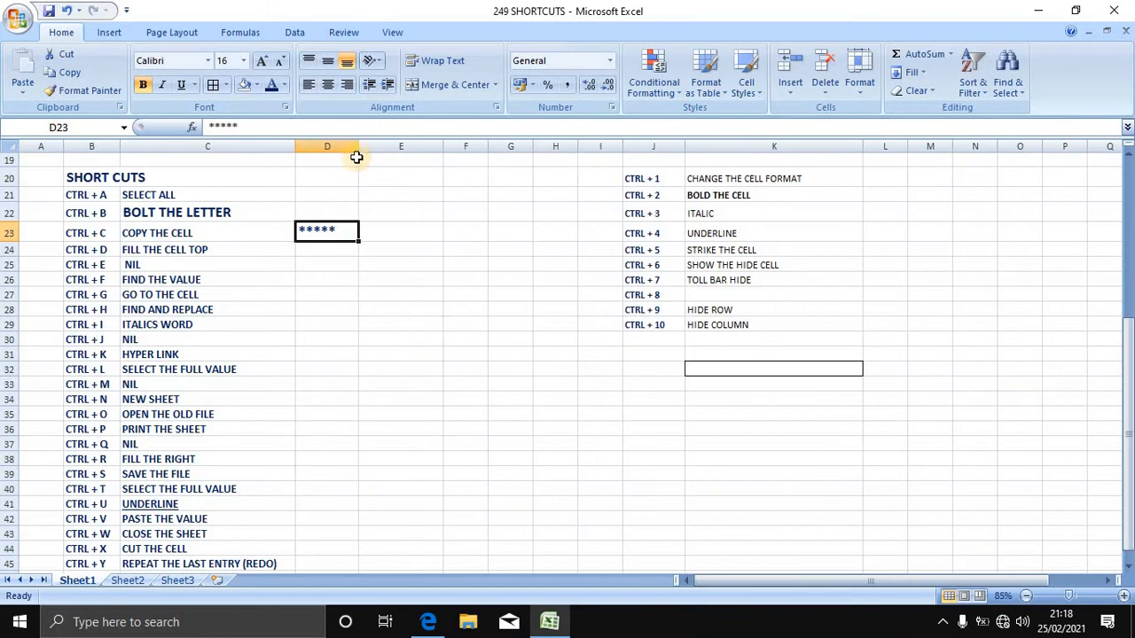
pyautogui.click(262, 61)
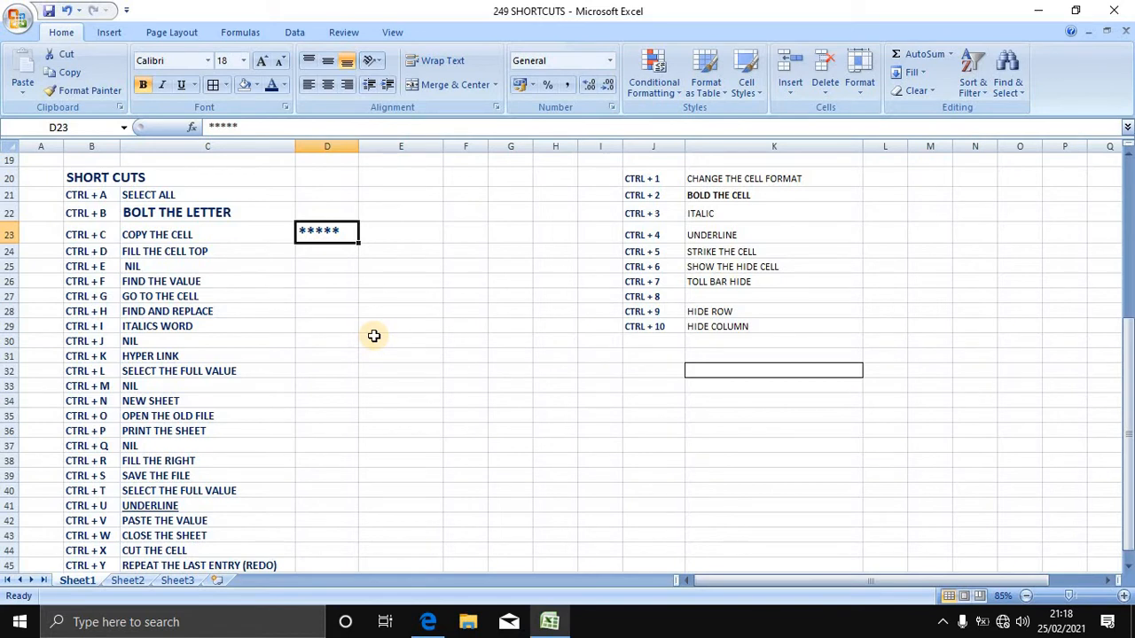
# - Copy the COPY THE CELL entry in C23 and select E23 as the destination
pyautogui.click(248, 247)
pyautogui.click(245, 237)
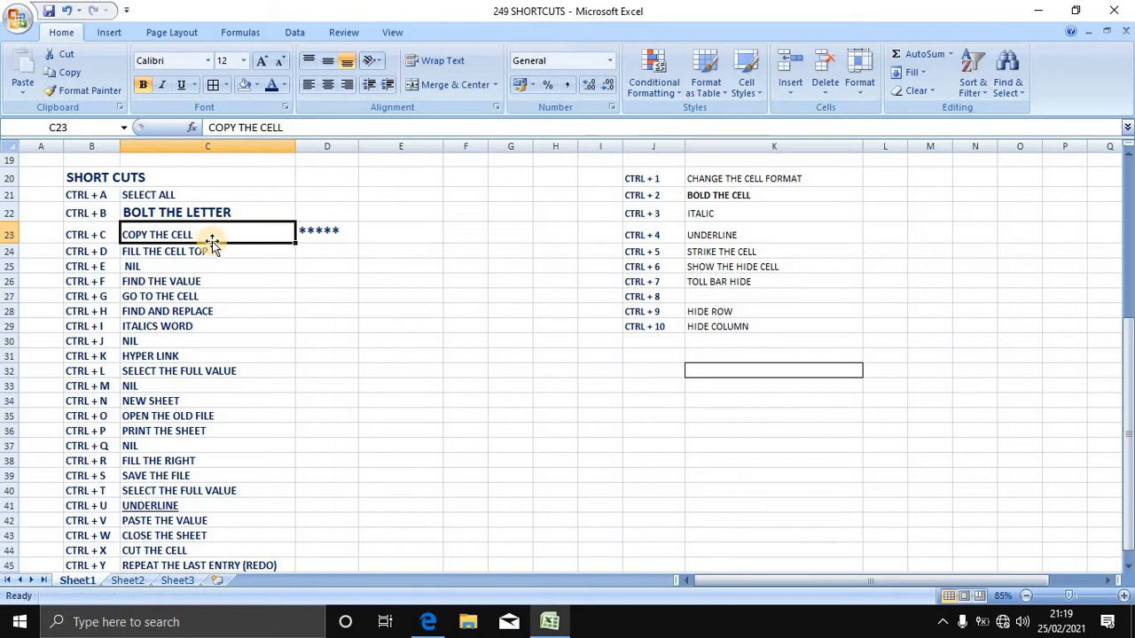
pyautogui.hotkey('ctrl', 'c')
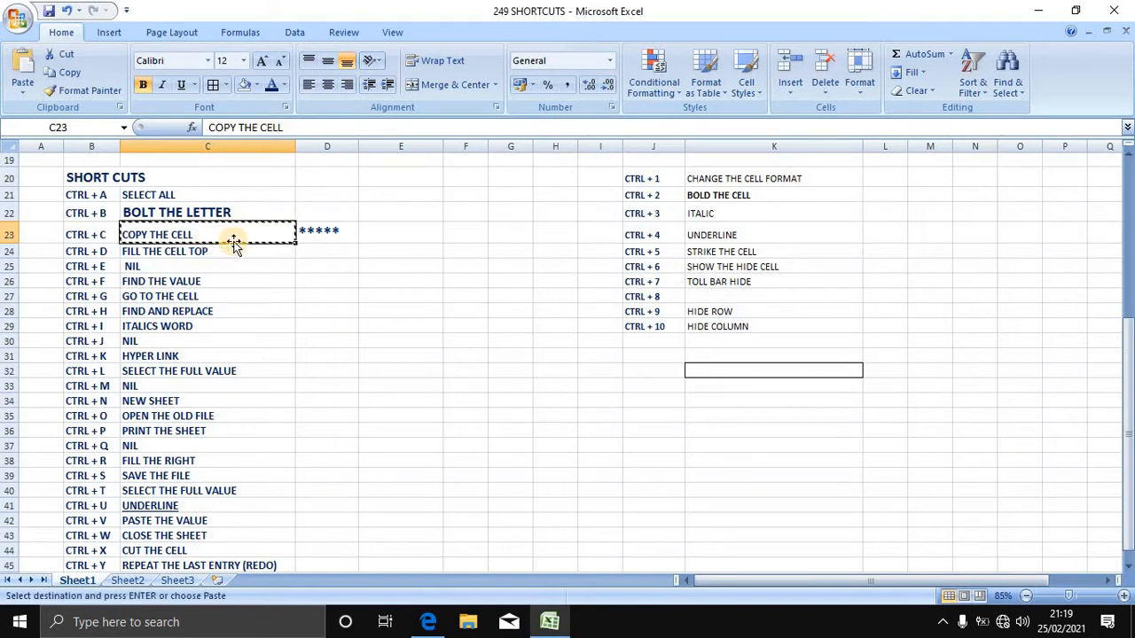
pyautogui.click(400, 236)
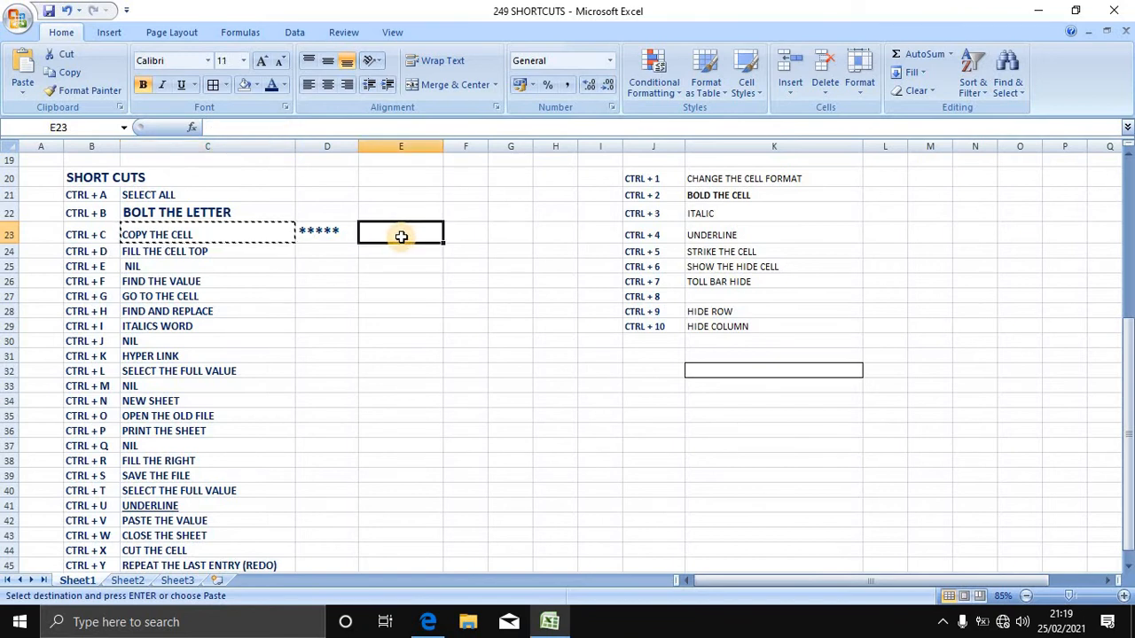
# - Copy the range C23:C30 and select E23 as the starting cell for pasting
pyautogui.click(213, 234)
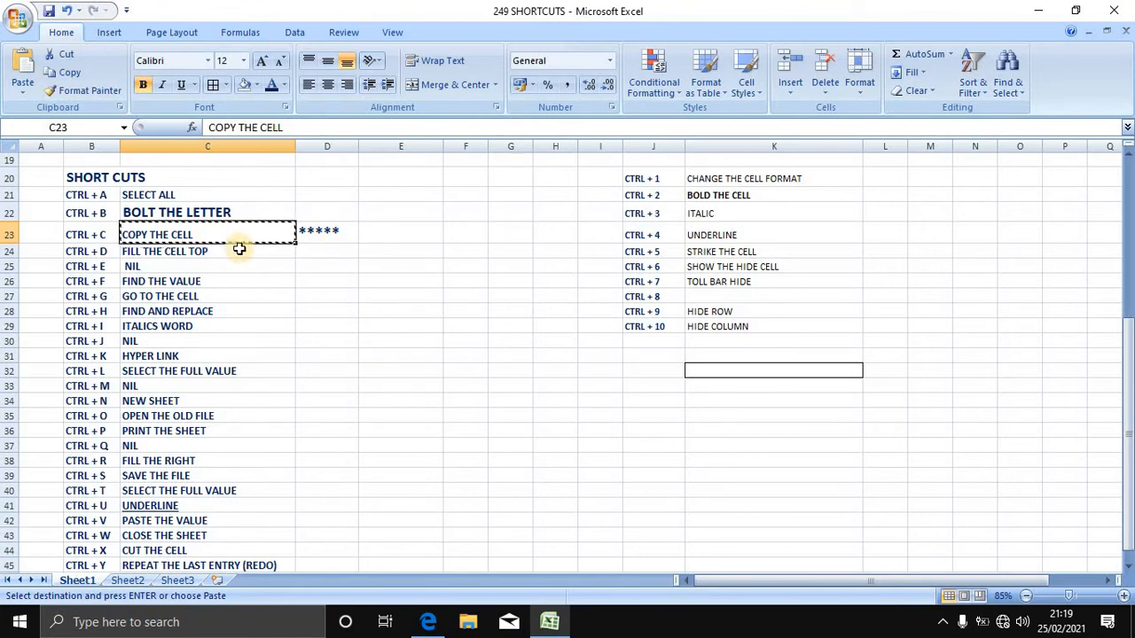
pyautogui.moveTo(236, 234); pyautogui.dragTo(235, 344)
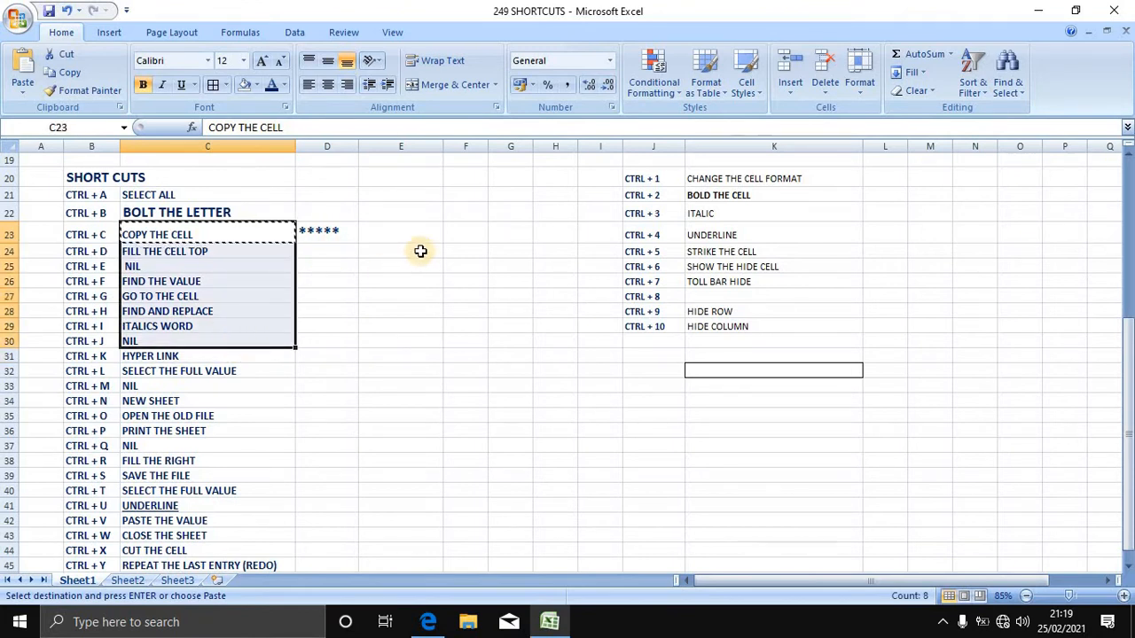
pyautogui.moveTo(419, 235); pyautogui.dragTo(411, 342)
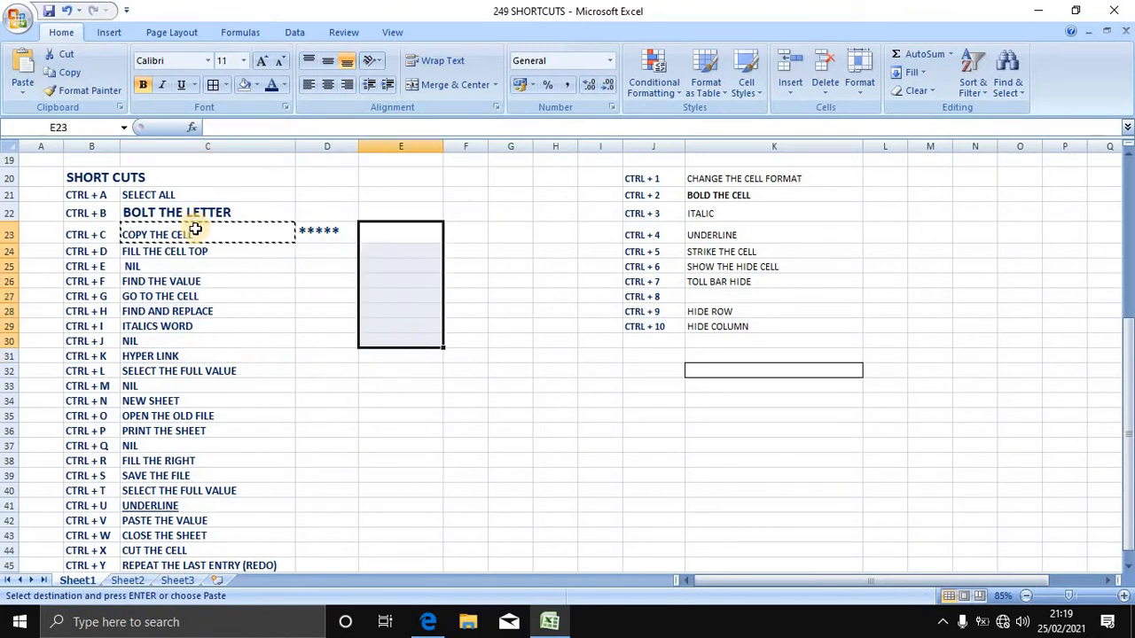
pyautogui.moveTo(195, 230); pyautogui.dragTo(182, 340)
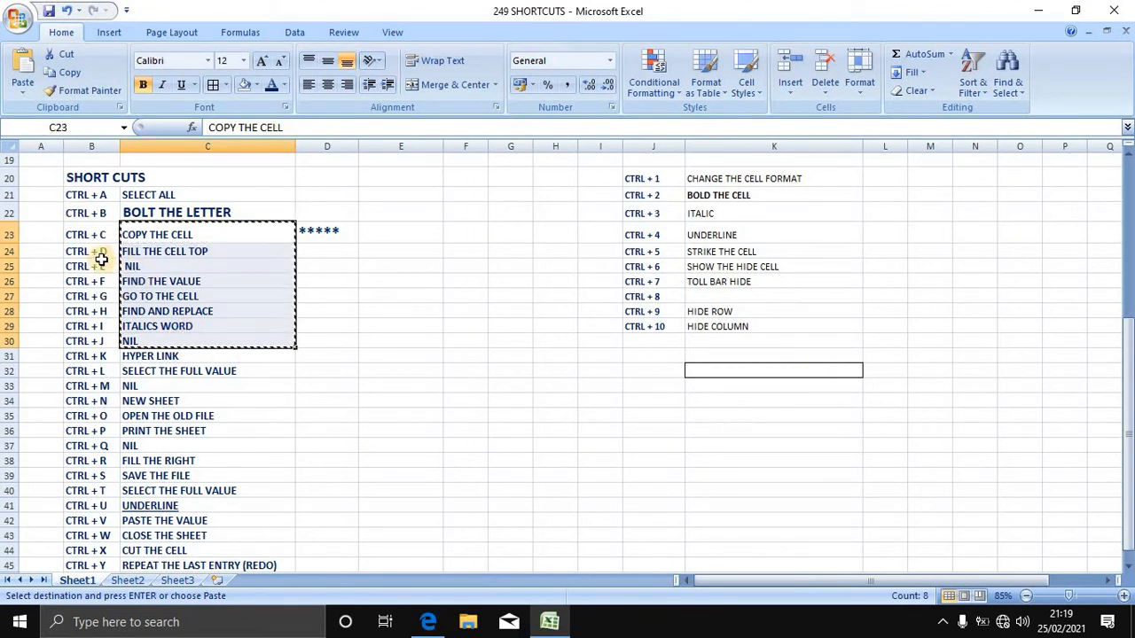
pyautogui.click(413, 233)
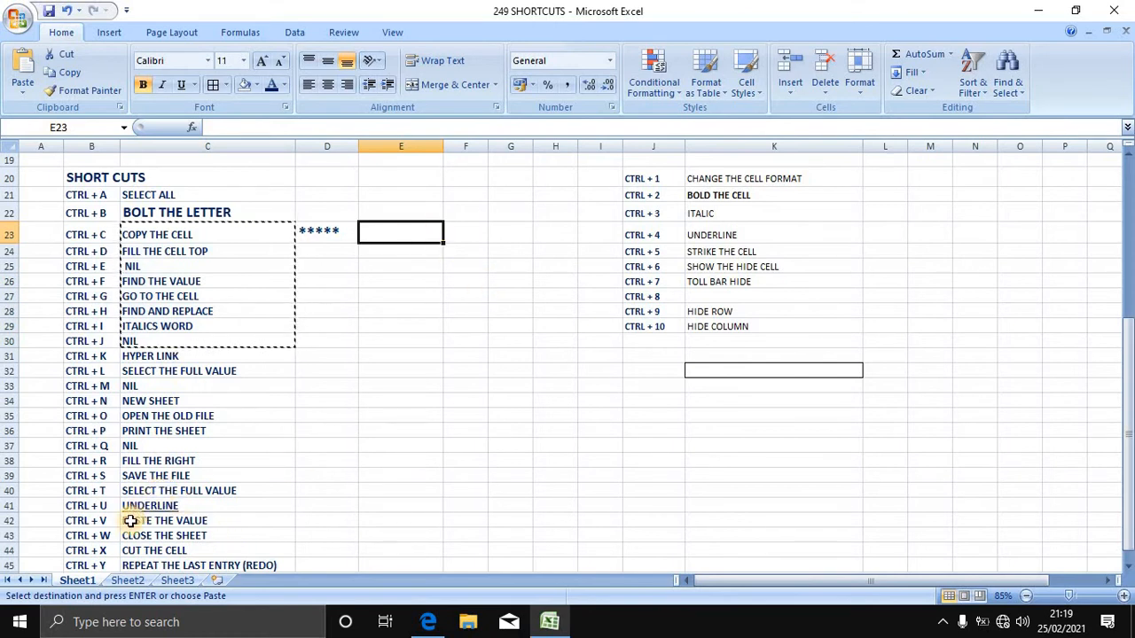
# - Enter ****** as a marker in D42, beside PASTE THE VALUE
pyautogui.click(327, 522)
pyautogui.write('_')
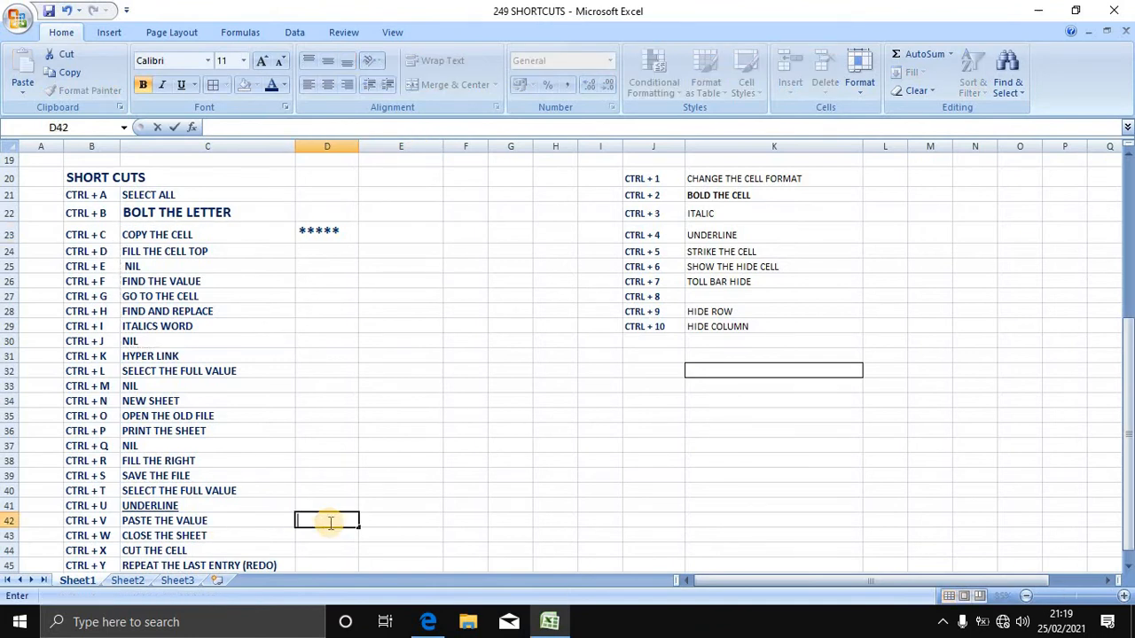
pyautogui.write('+++')
pyautogui.press('BackSpace')
pyautogui.press('BackSpace')
pyautogui.write('***')
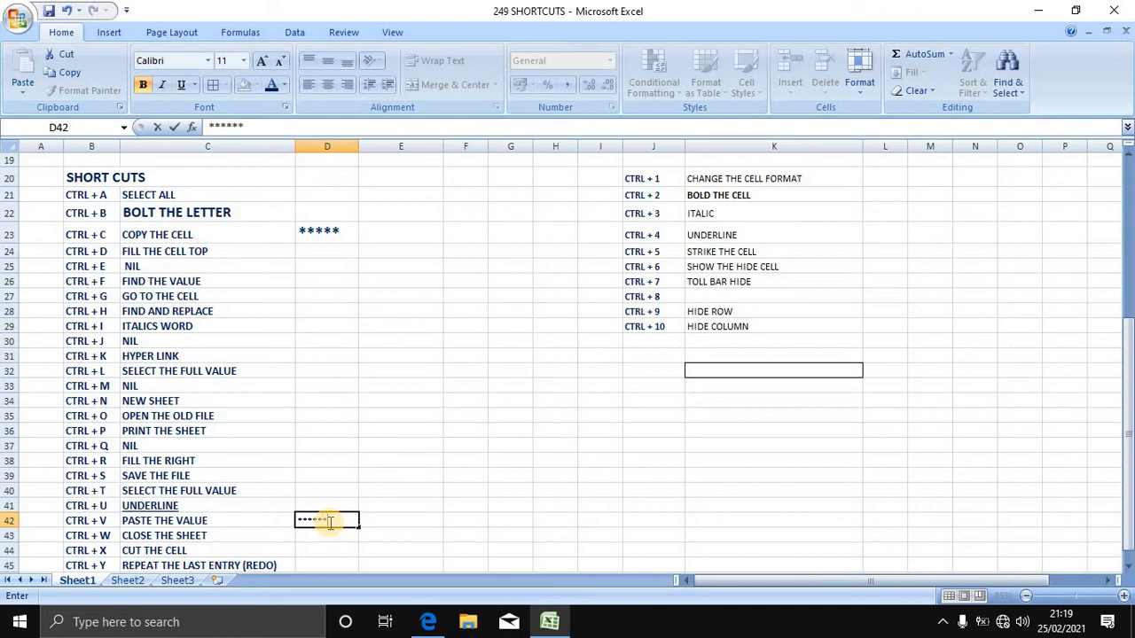
pyautogui.click(262, 62)
pyautogui.click(262, 62)
pyautogui.click(262, 62)
pyautogui.click(450, 351)
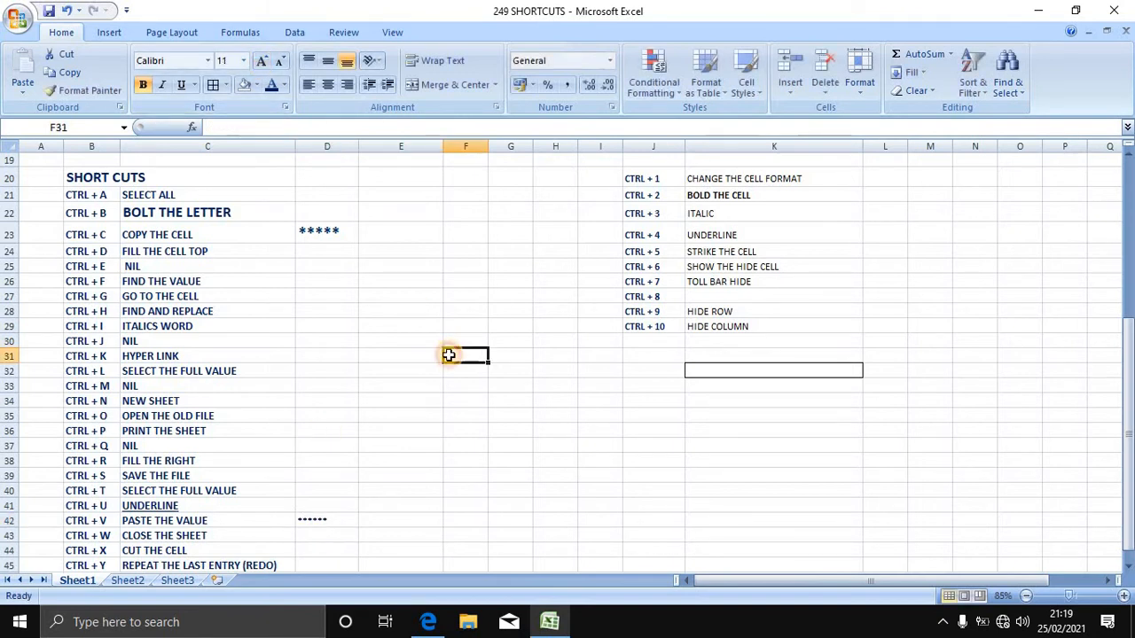
# - Enlarge the ****** marker in D42 to font size 16
pyautogui.click(345, 519)
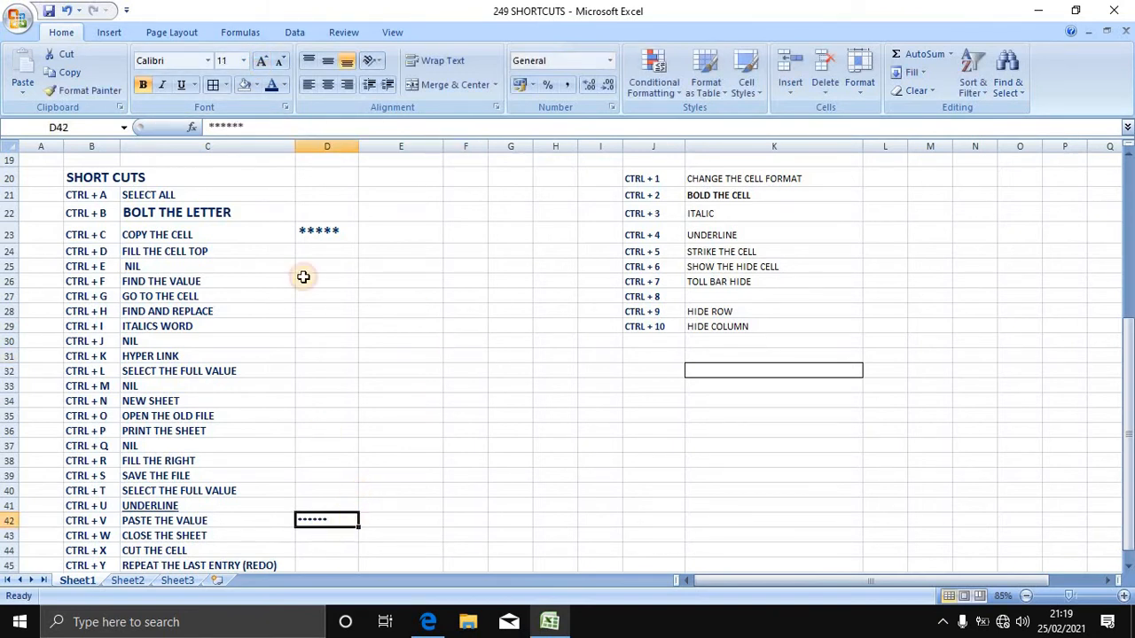
pyautogui.click(261, 60)
pyautogui.click(262, 61)
pyautogui.click(261, 60)
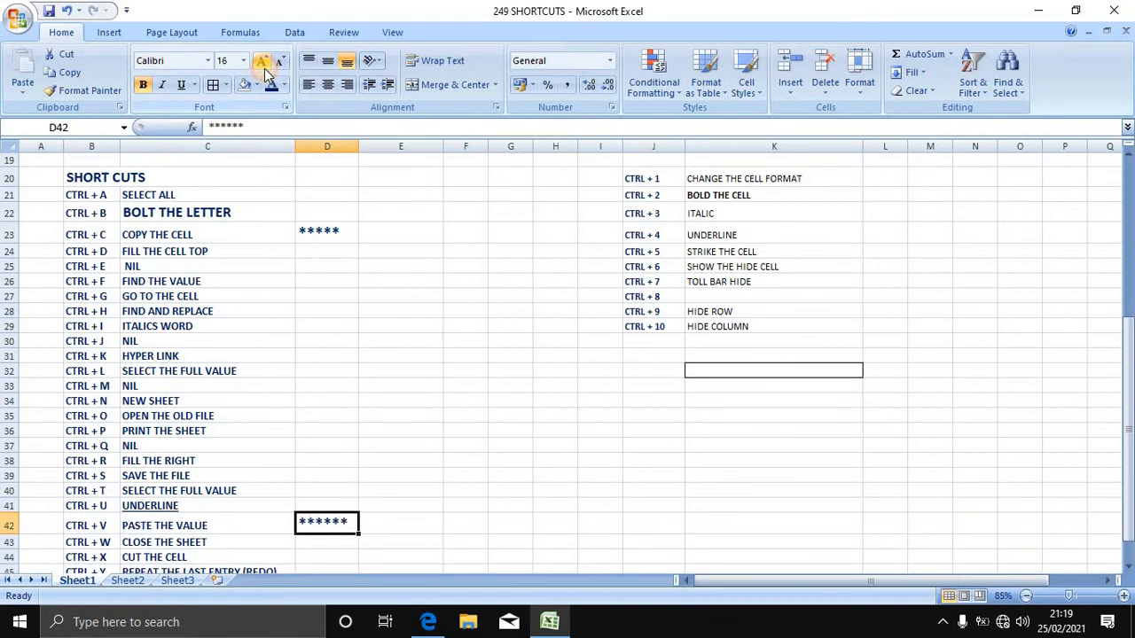
# - Copy C23:C30 and paste it at E23, clear the pasted entries and select C27
pyautogui.click(200, 235)
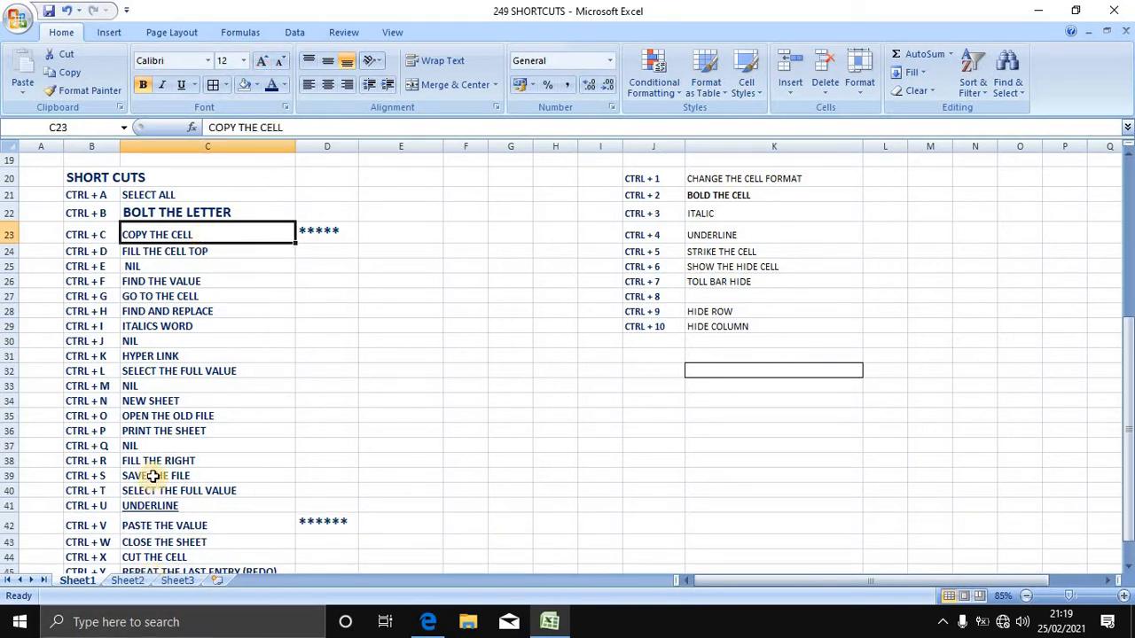
pyautogui.click(166, 526)
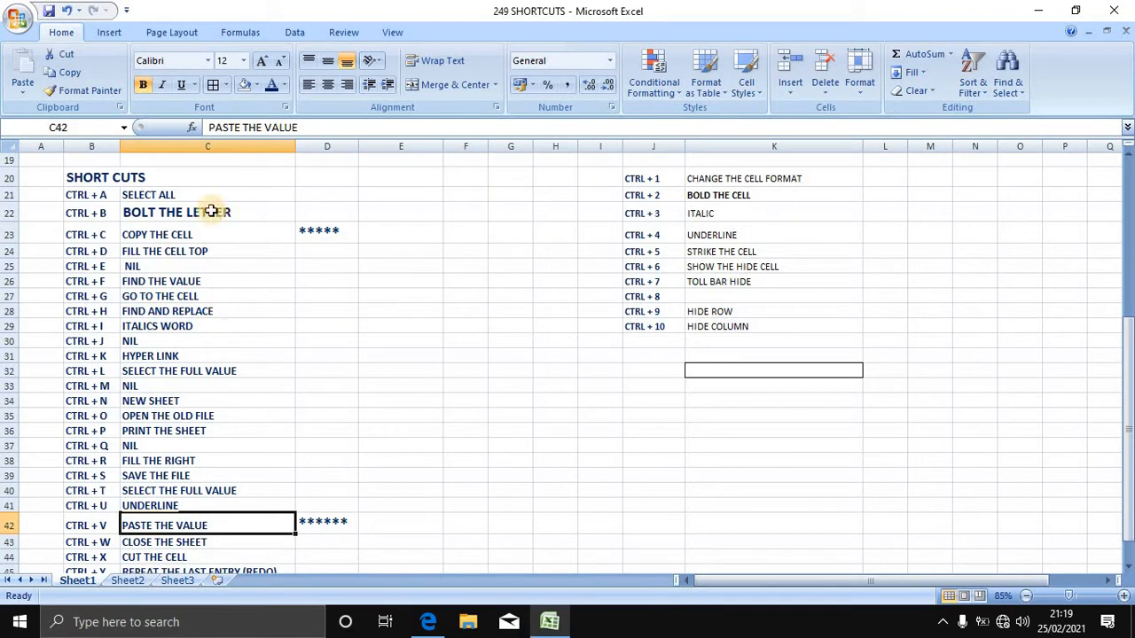
pyautogui.moveTo(203, 234); pyautogui.dragTo(200, 342)
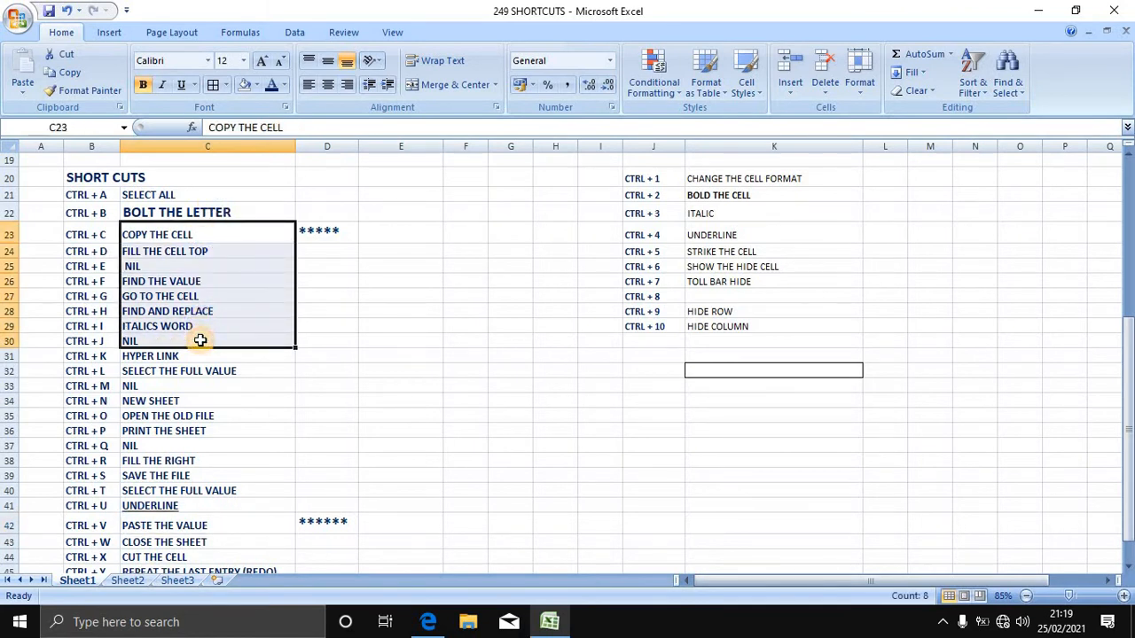
pyautogui.hotkey('ctrl', 'c')
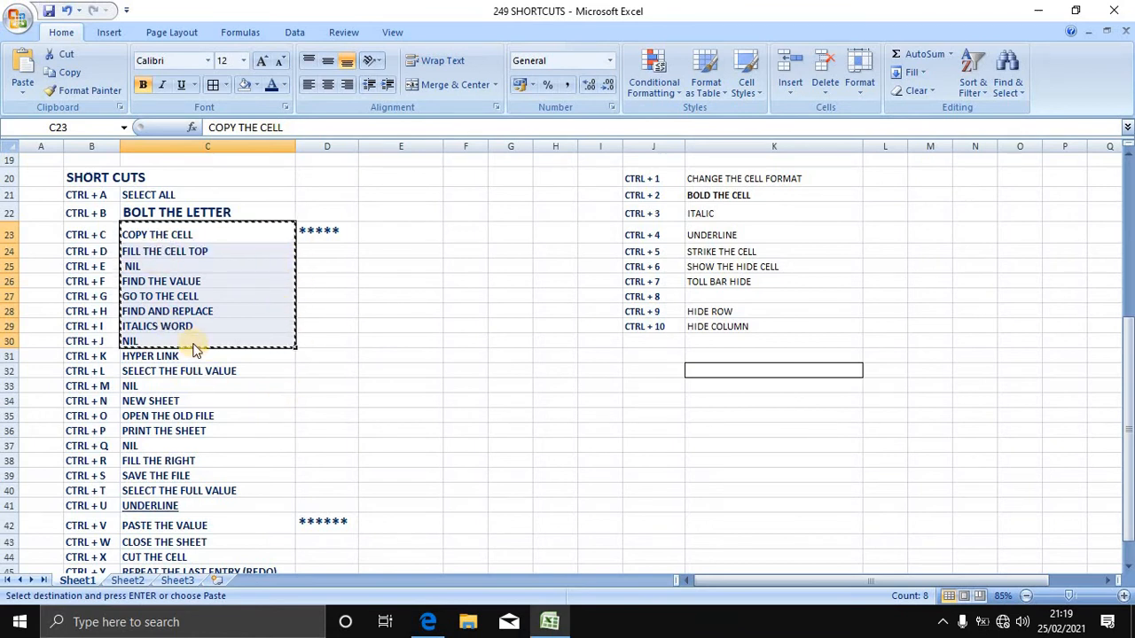
pyautogui.click(416, 236)
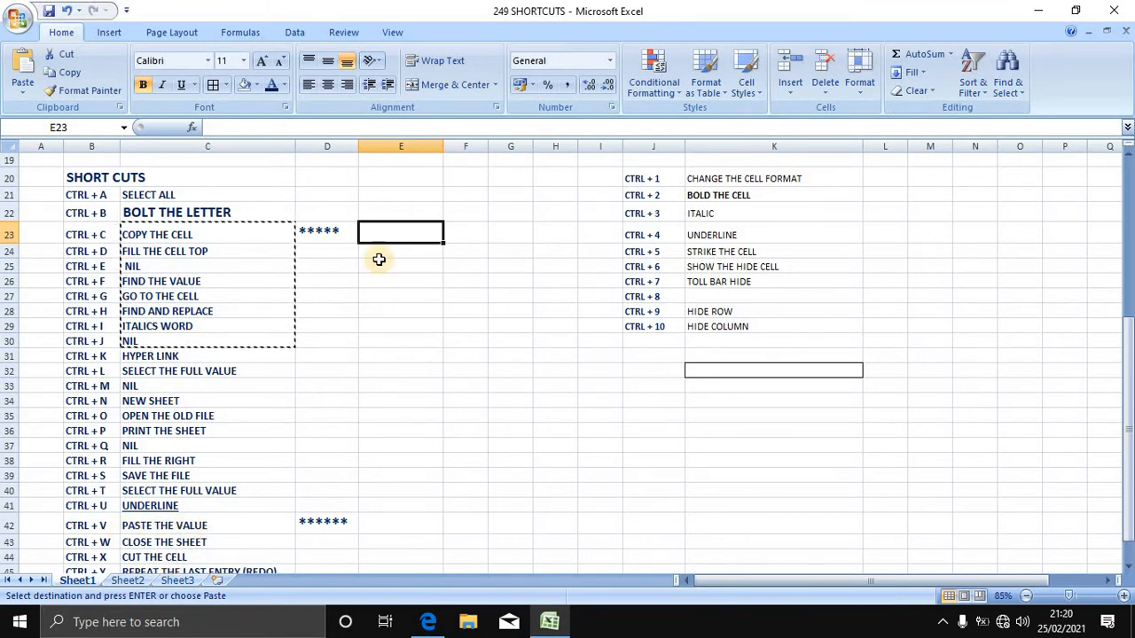
pyautogui.hotkey('ctrl', 'v')
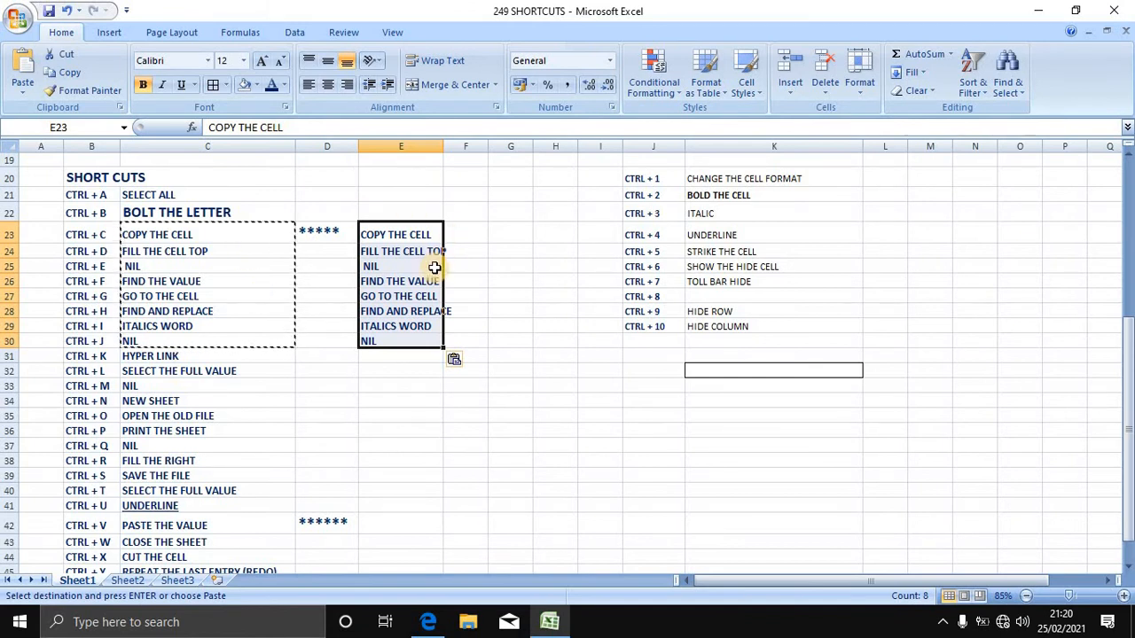
pyautogui.press('Delete')
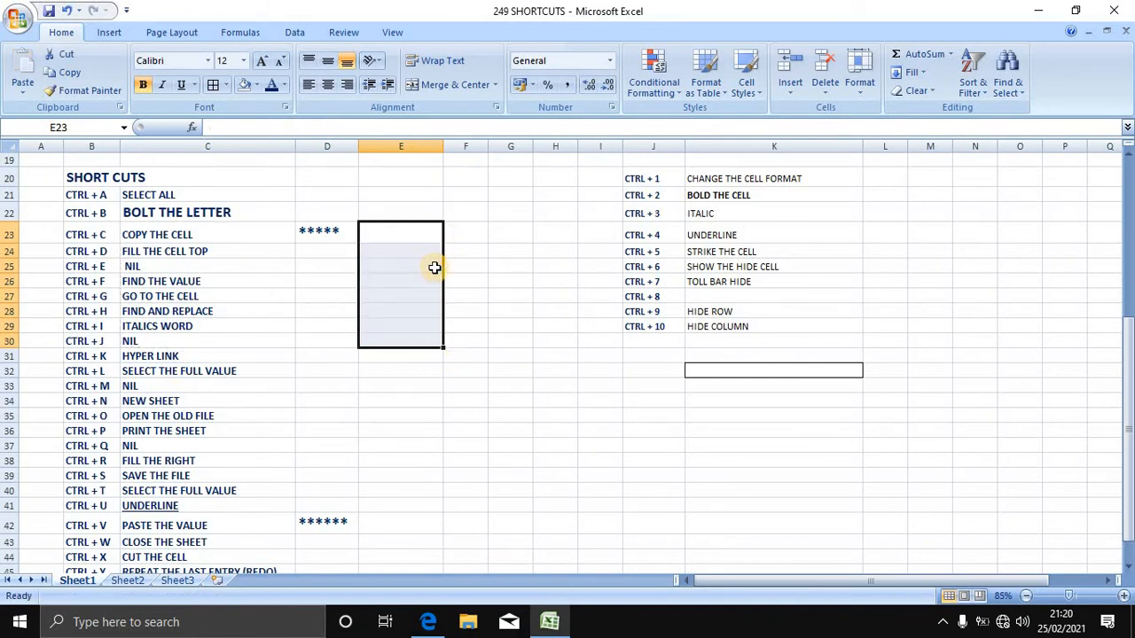
pyautogui.click(268, 298)
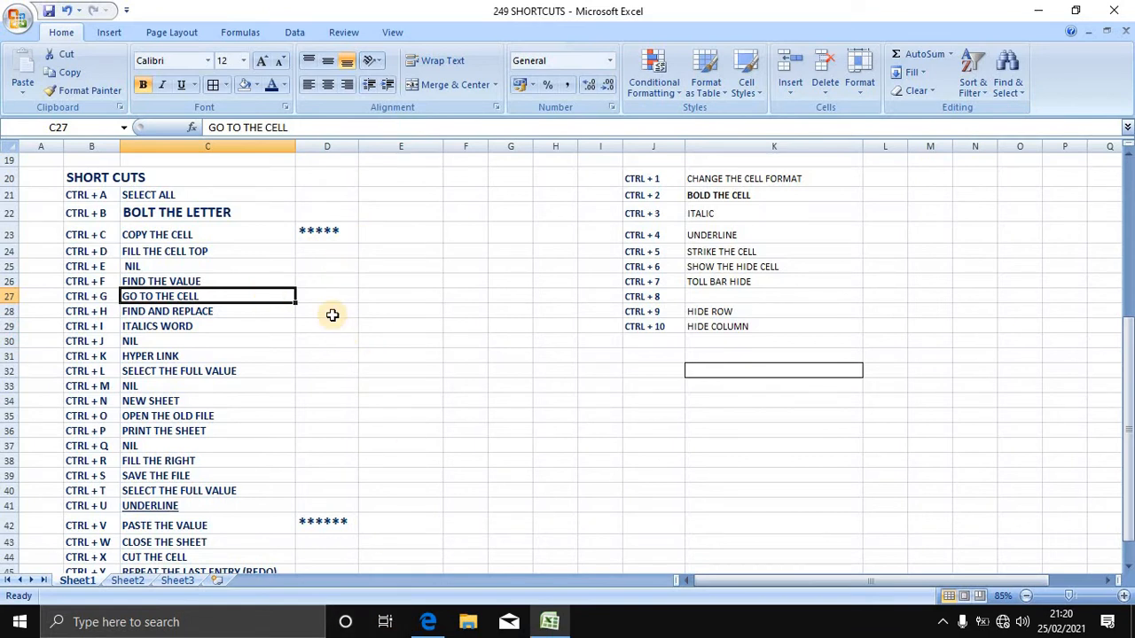
# - Fill C24 with the content of the cell above it and undo the fill
pyautogui.click(199, 251)
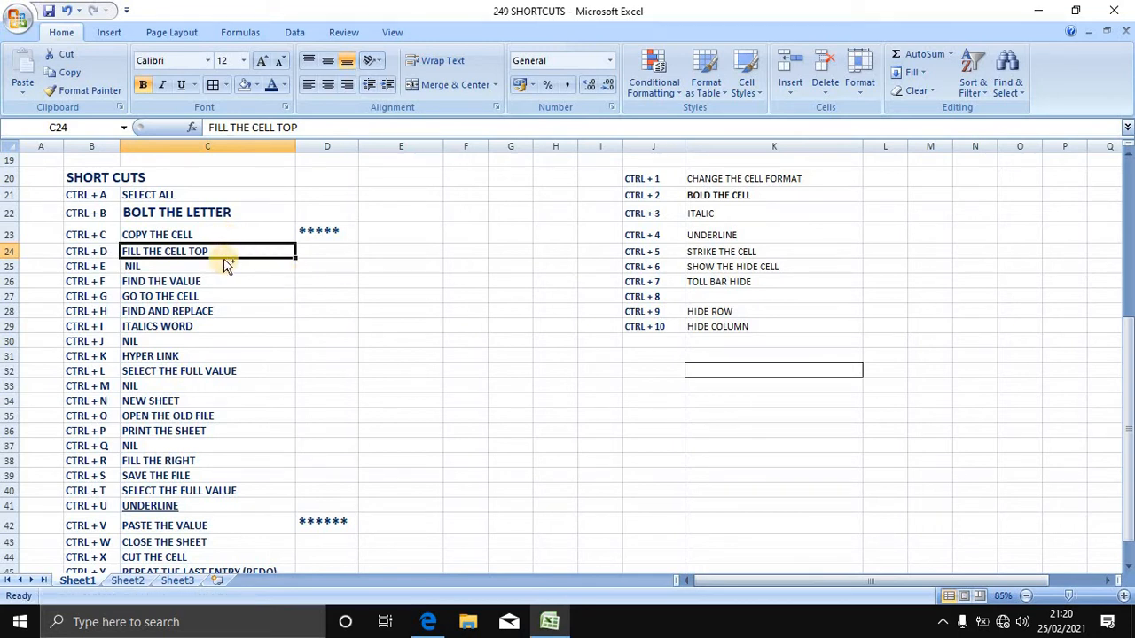
pyautogui.hotkey('ctrl', 'd')
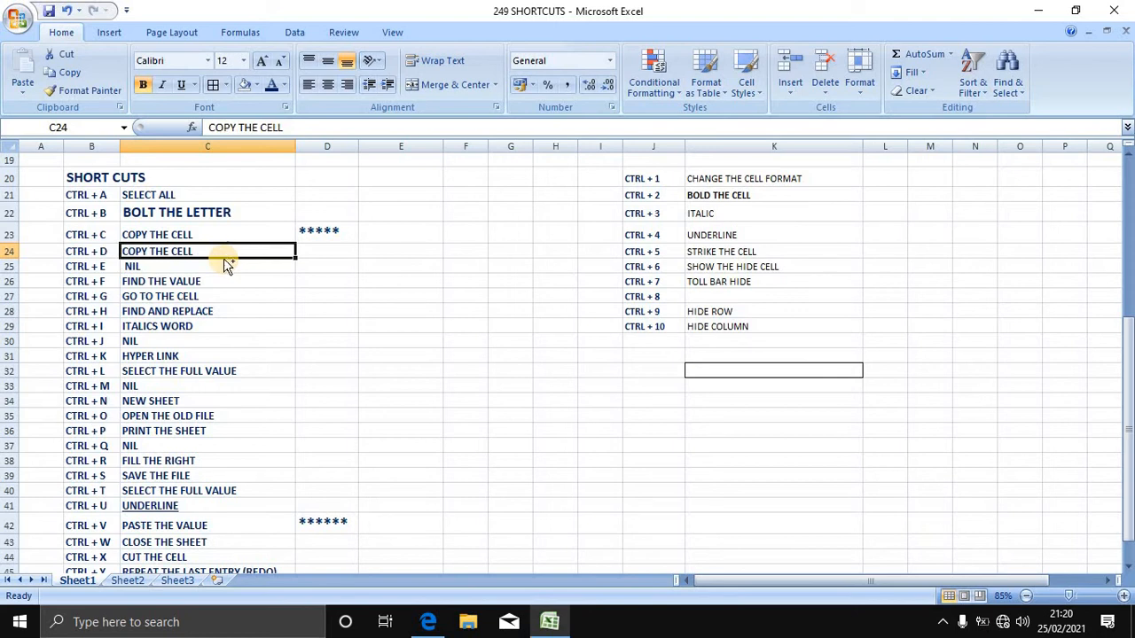
pyautogui.hotkey('ctrl', 'z')
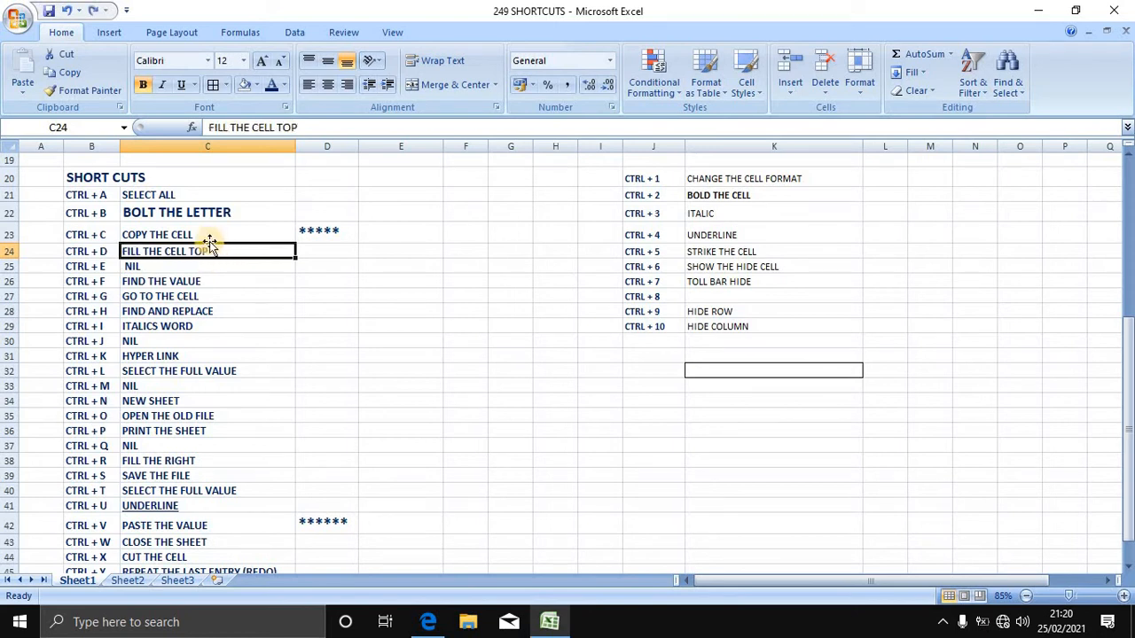
# - Fill COPY THE CELL from C23 down through C24 to C27 one cell at a time, and undo all four fills
pyautogui.click(206, 236)
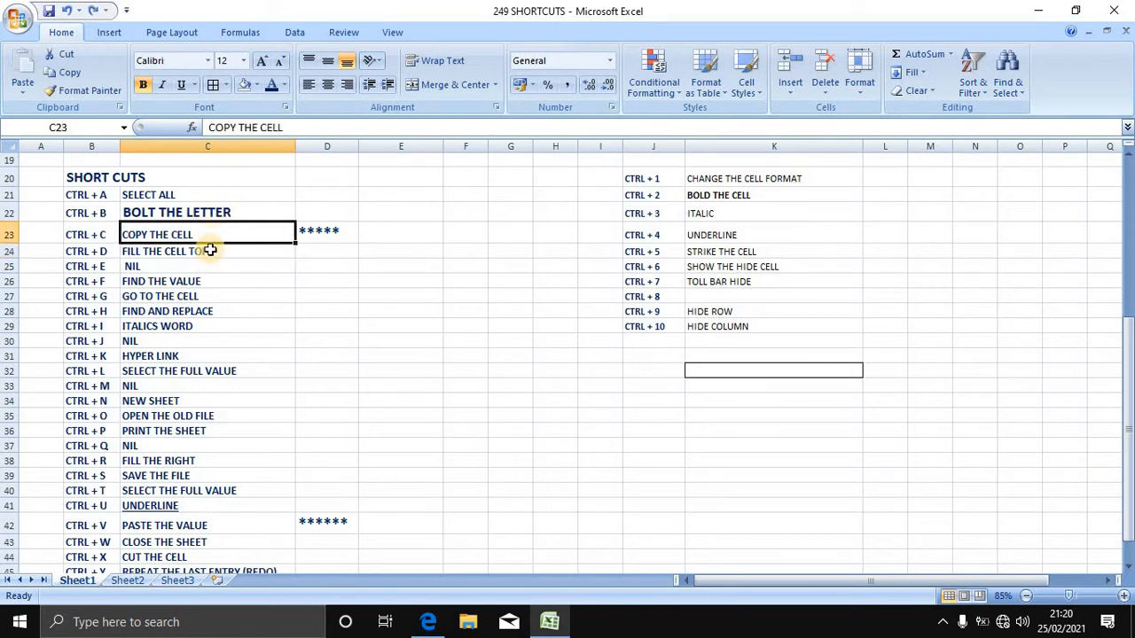
pyautogui.click(210, 251)
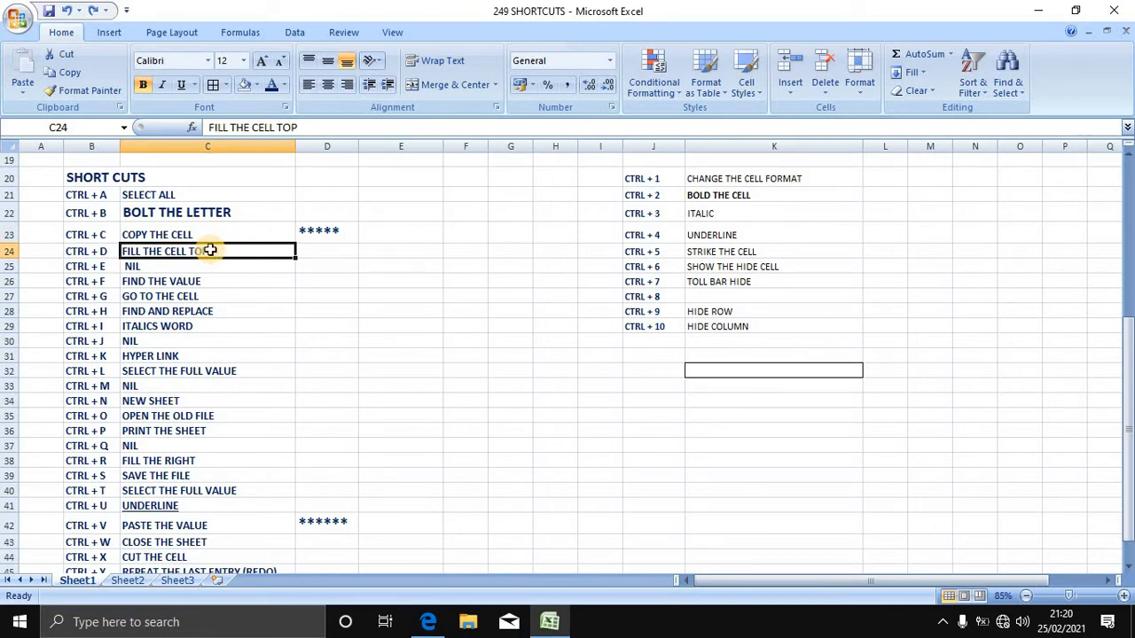
pyautogui.hotkey('ctrl', 'd')
pyautogui.press('Down')
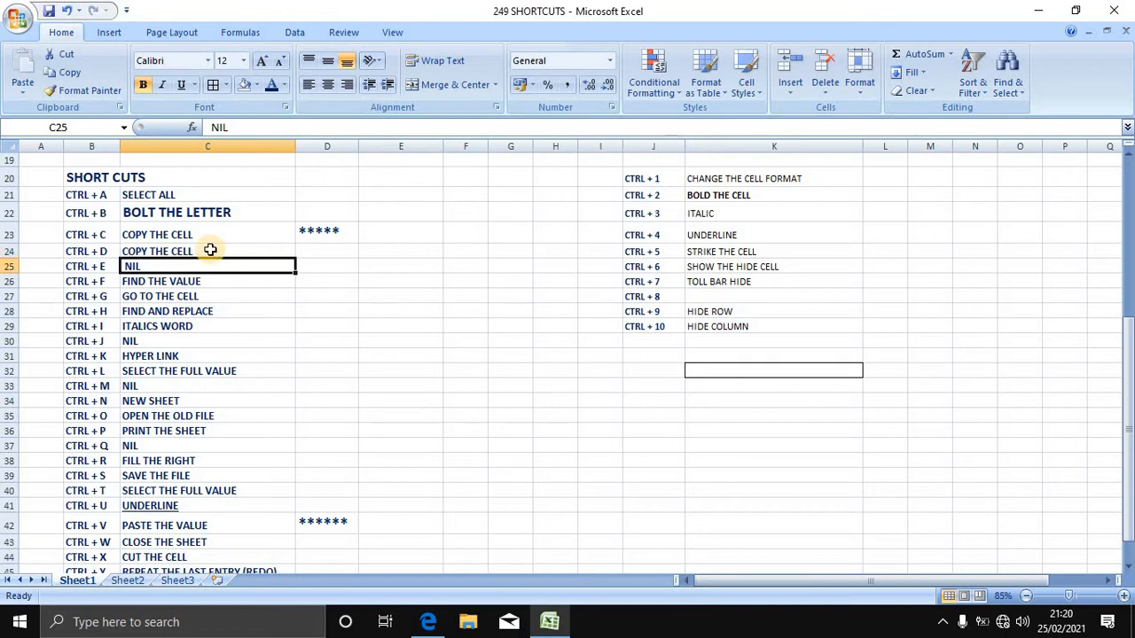
pyautogui.hotkey('ctrl', 'd')
pyautogui.press('Down')
pyautogui.hotkey('ctrl', 'd')
pyautogui.press('Down')
pyautogui.hotkey('ctrl', 'd')
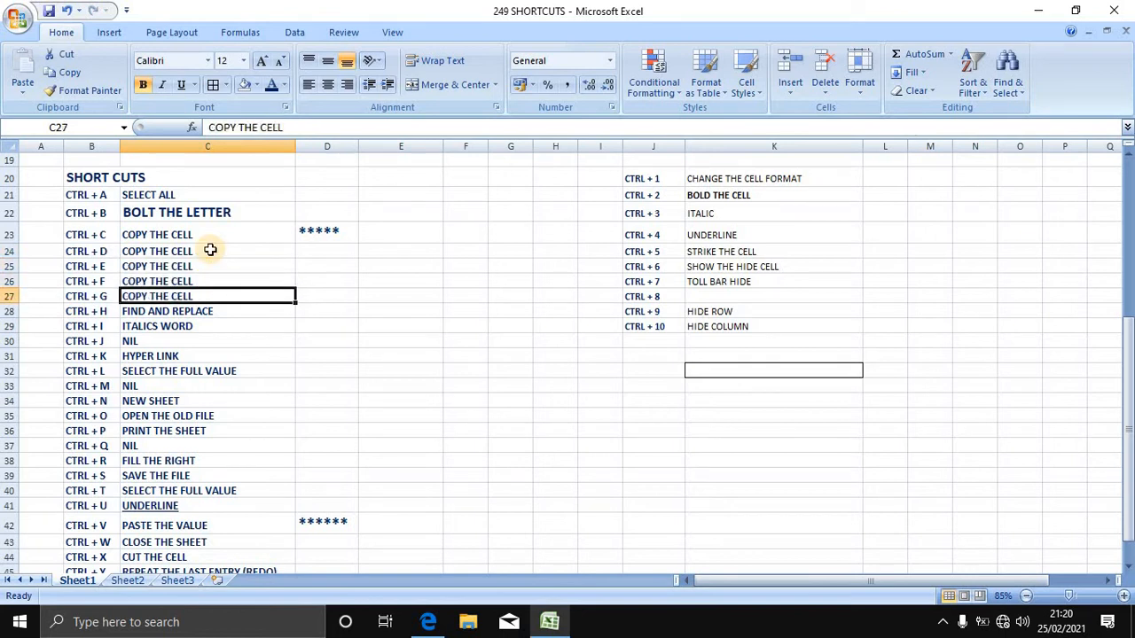
pyautogui.hotkey('ctrl', 'z')
pyautogui.hotkey('ctrl', 'z')
pyautogui.hotkey('ctrl', 'z')
pyautogui.hotkey('ctrl', 'z')
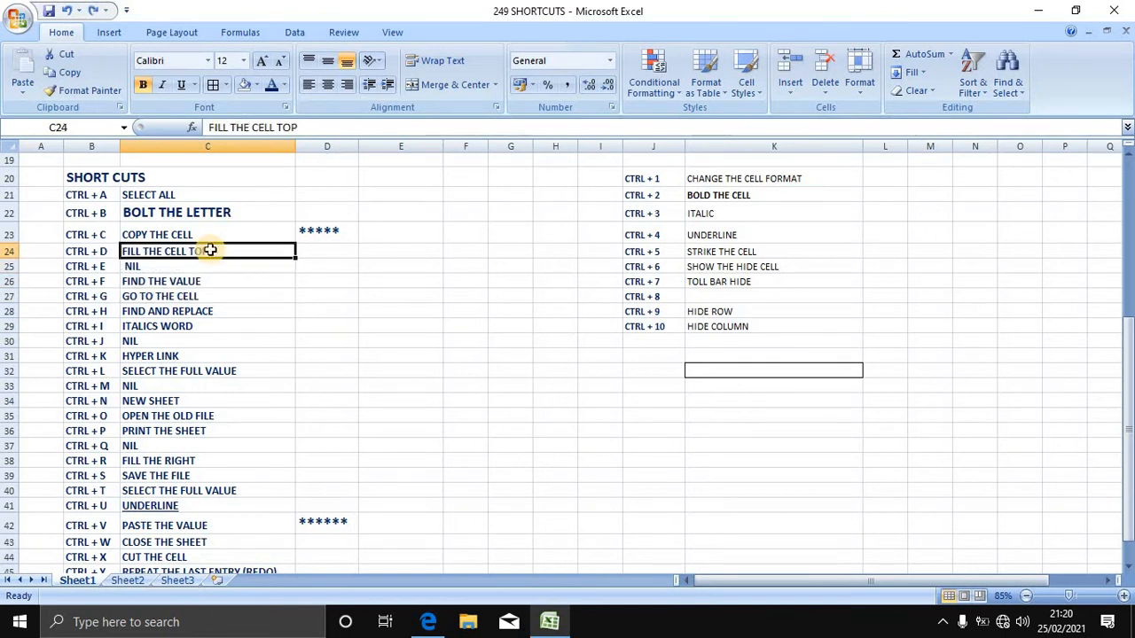
# - Fill D24 with the ***** marker from D23 and undo the fill
pyautogui.click(323, 232)
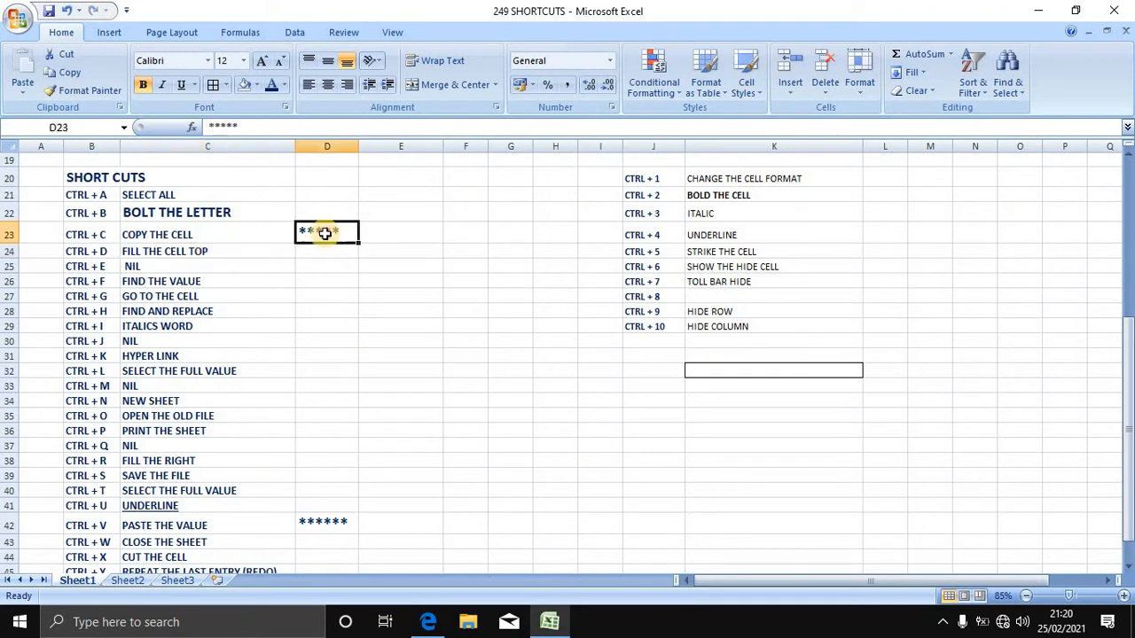
pyautogui.click(337, 254)
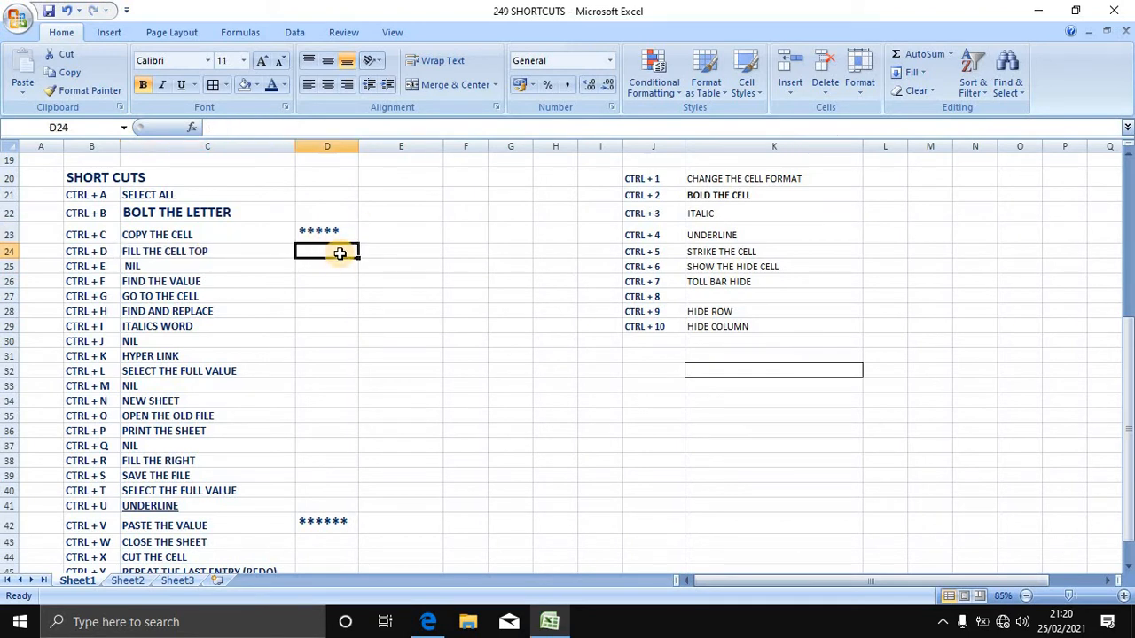
pyautogui.hotkey('ctrl', 'd')
pyautogui.moveTo(339, 254); pyautogui.dragTo(335, 234)
pyautogui.click(335, 234)
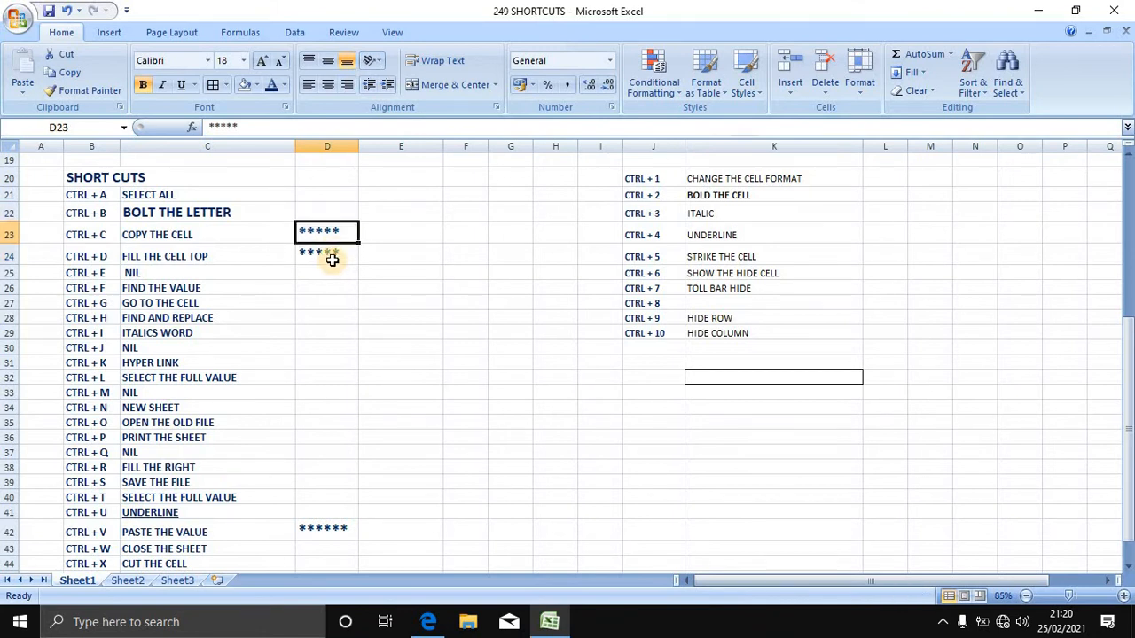
pyautogui.hotkey('ctrl', 'z')
pyautogui.click(266, 255)
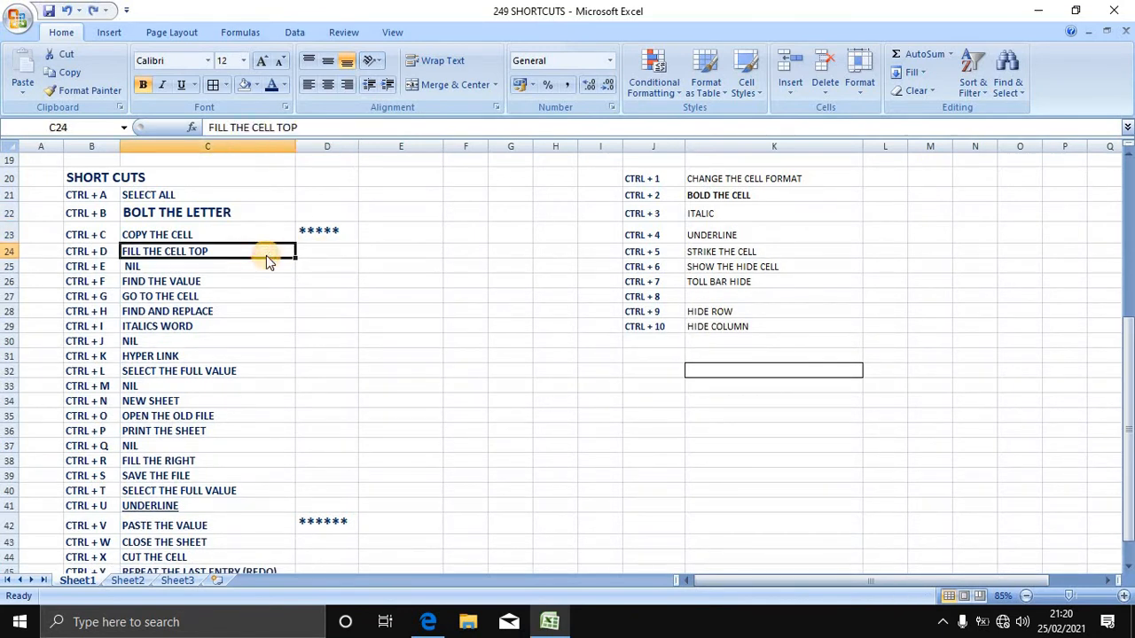
pyautogui.click(222, 264)
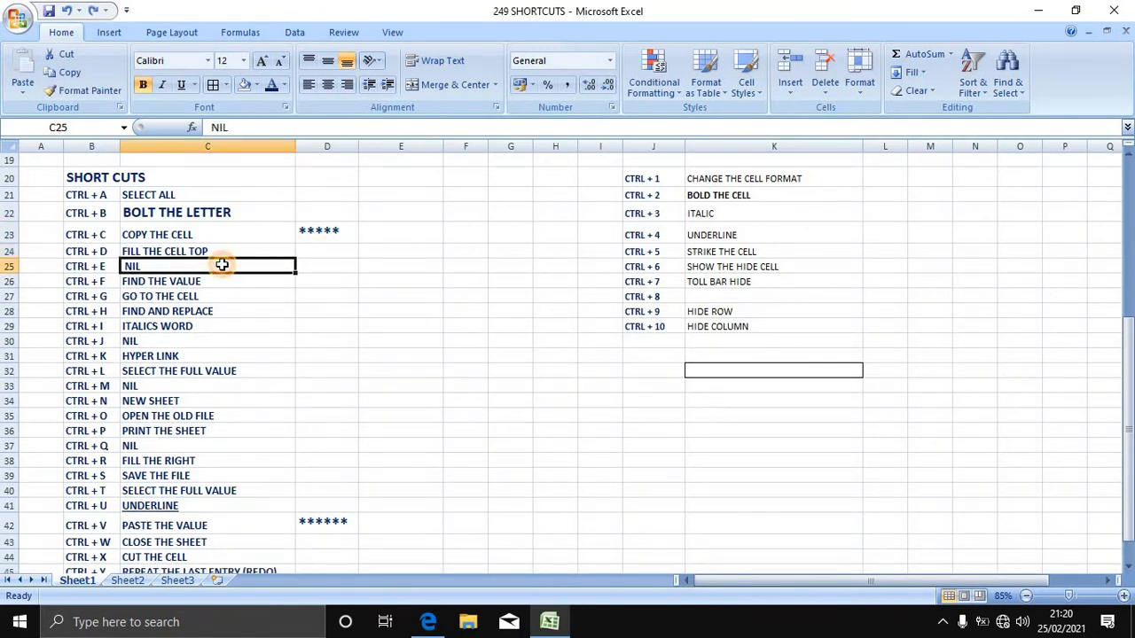
pyautogui.click(172, 280)
pyautogui.click(179, 264)
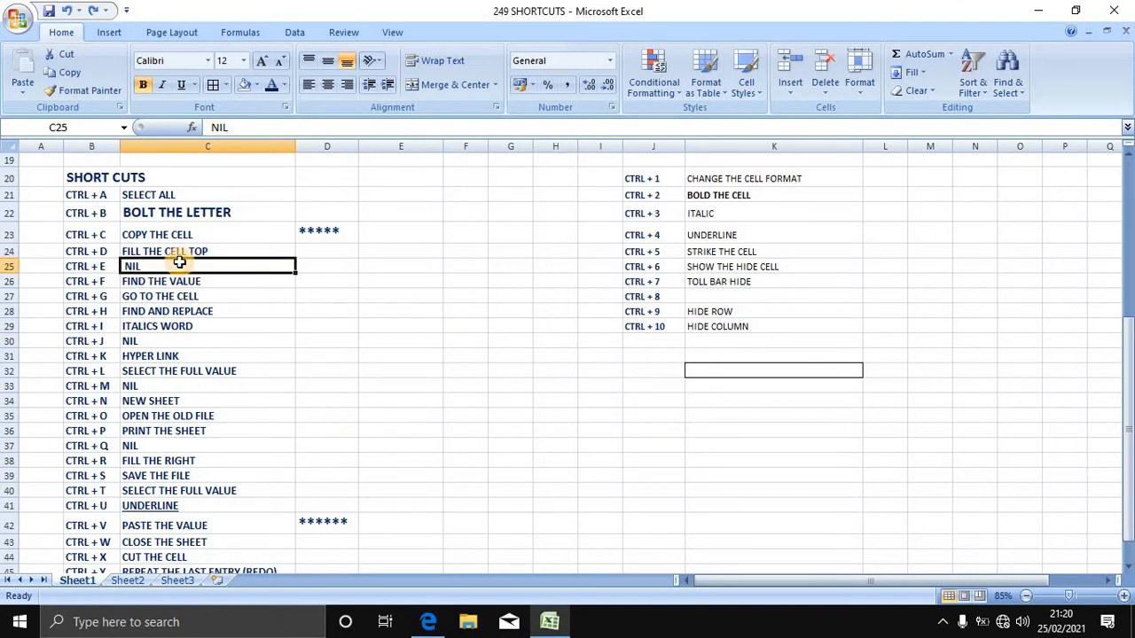
pyautogui.click(182, 282)
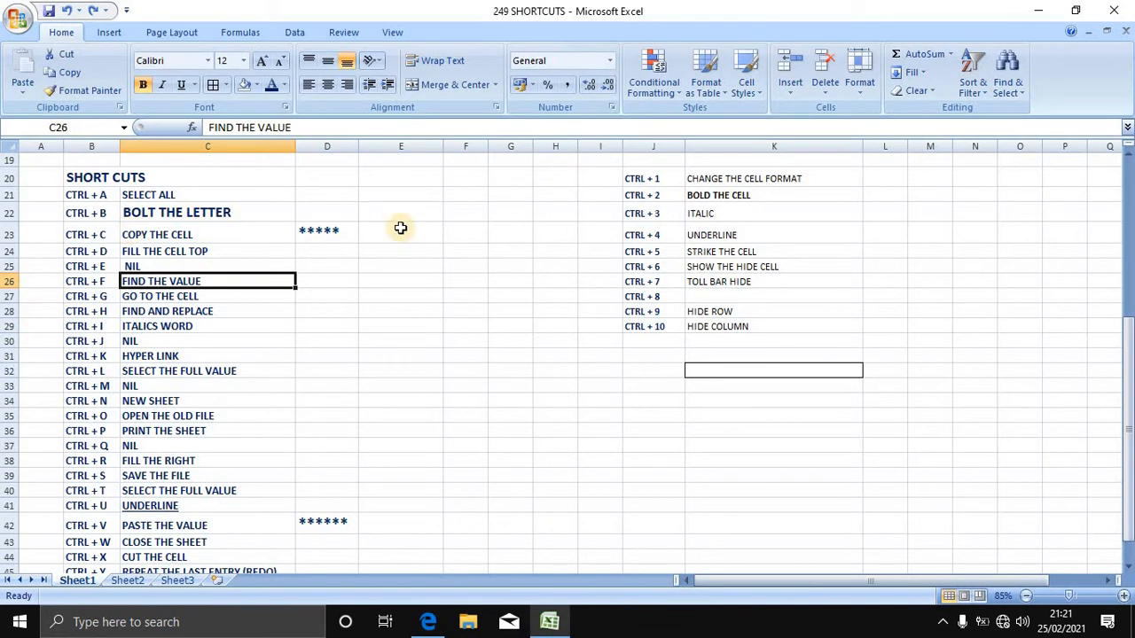
# - Starting from F24, open the Find dialog and search the sheet for BOLD
pyautogui.click(483, 249)
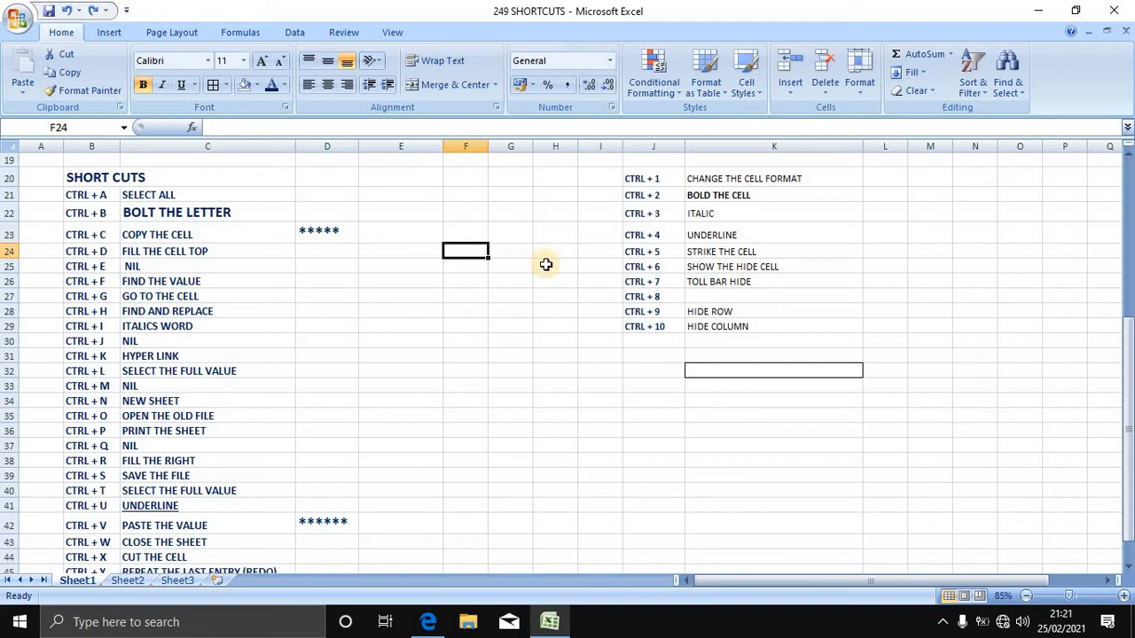
pyautogui.hotkey('ctrl', 'f')
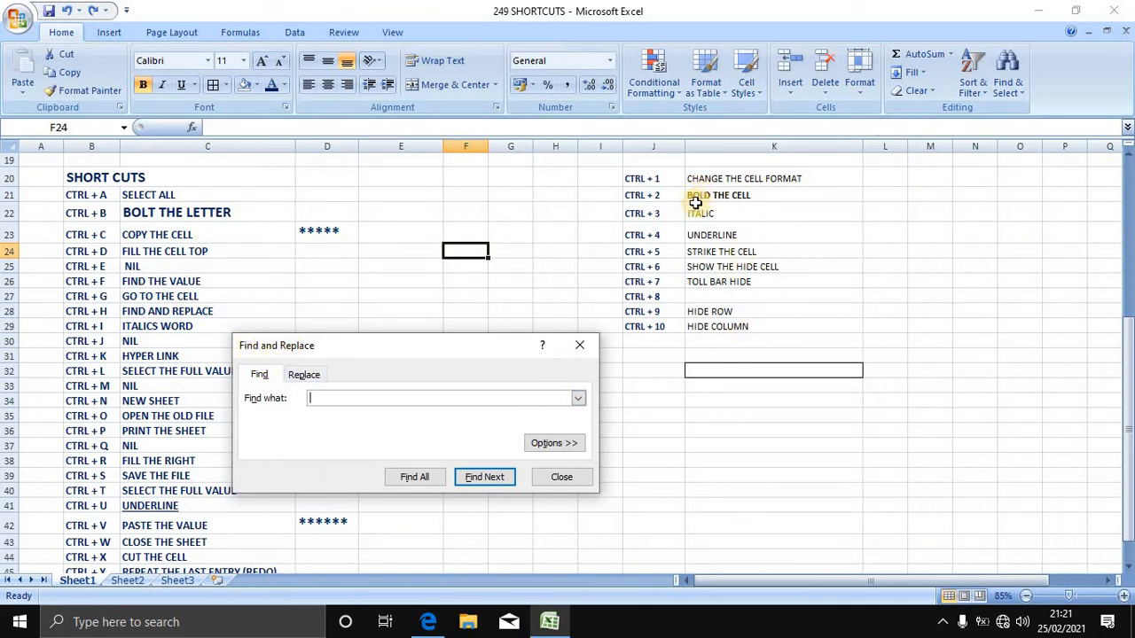
pyautogui.click(466, 398)
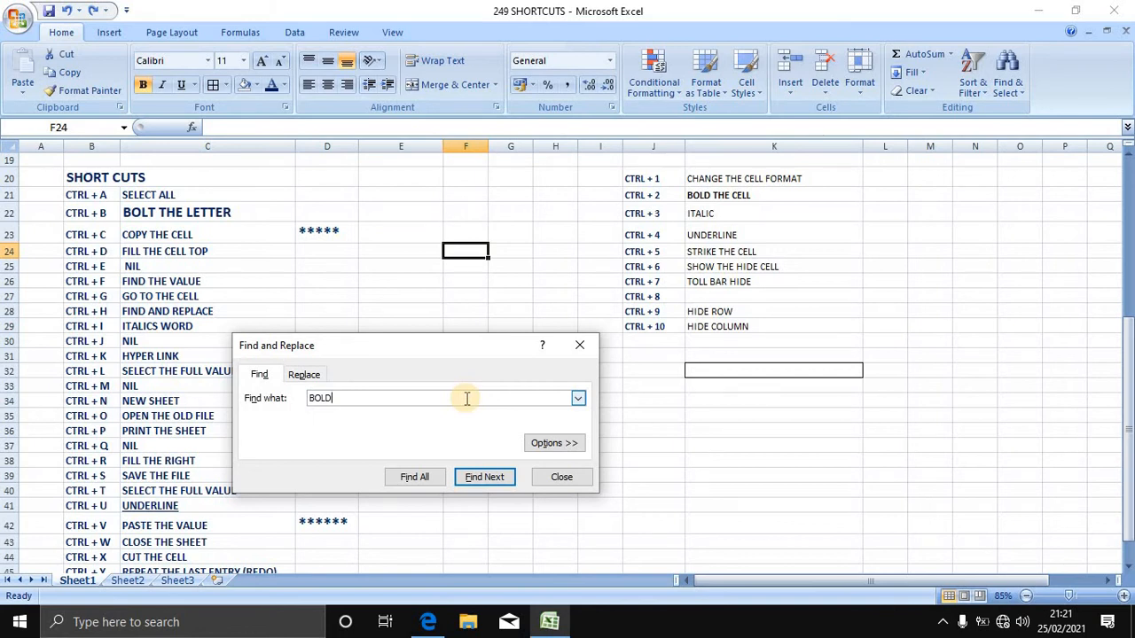
pyautogui.write('BOLD')
pyautogui.press('Return')
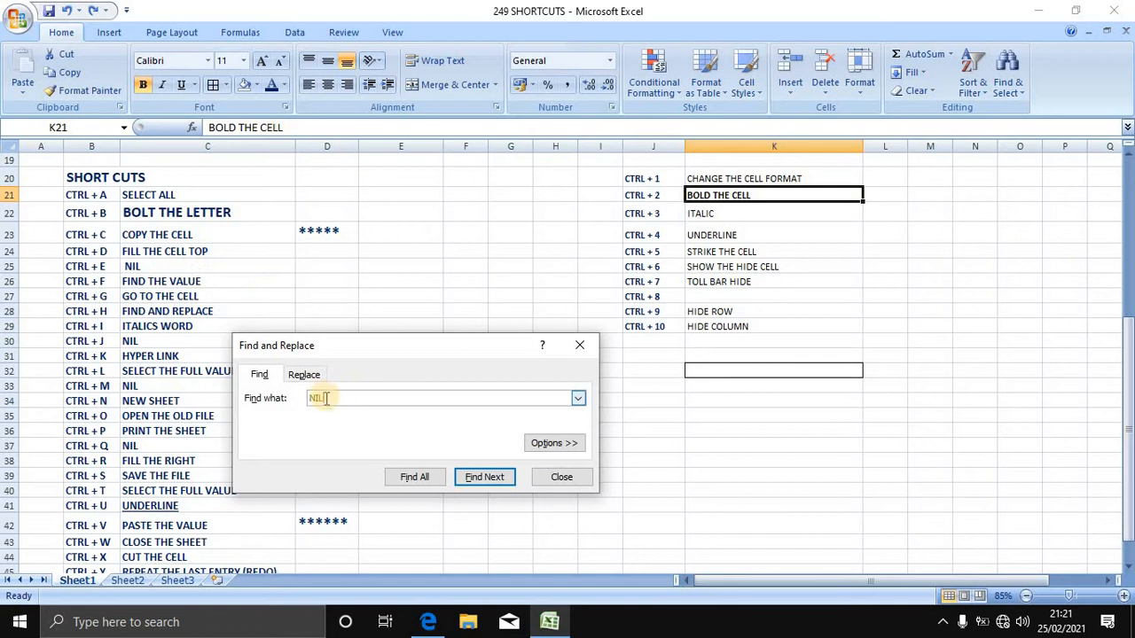
# - Search the sheet for NIL and for HIDE ROW, and close the Find dialog
pyautogui.click(498, 483)
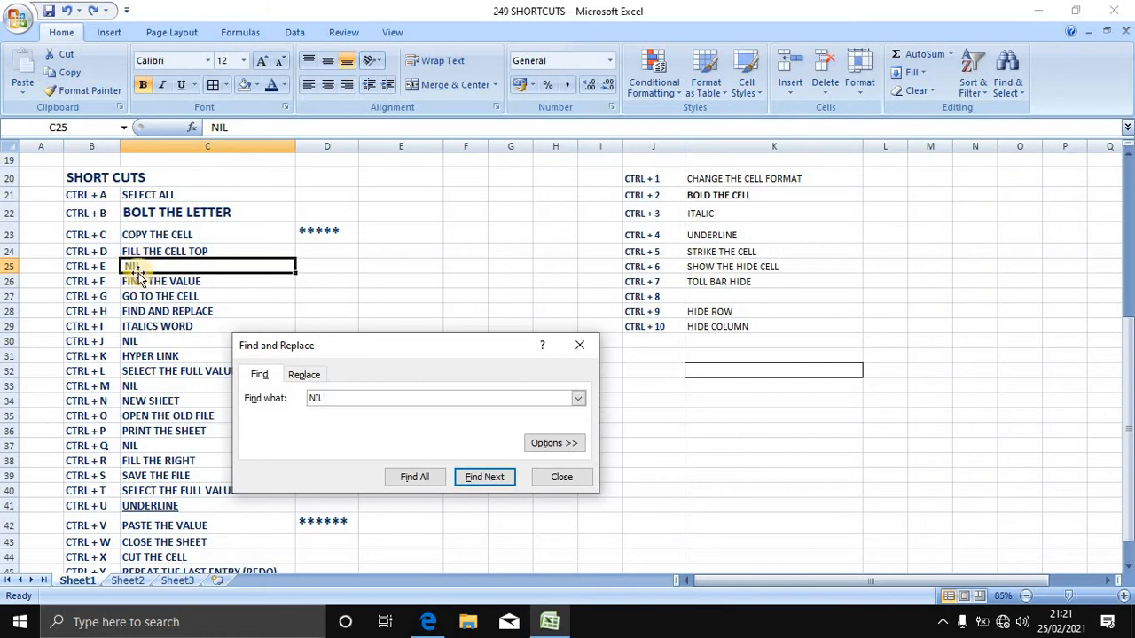
pyautogui.click(176, 264)
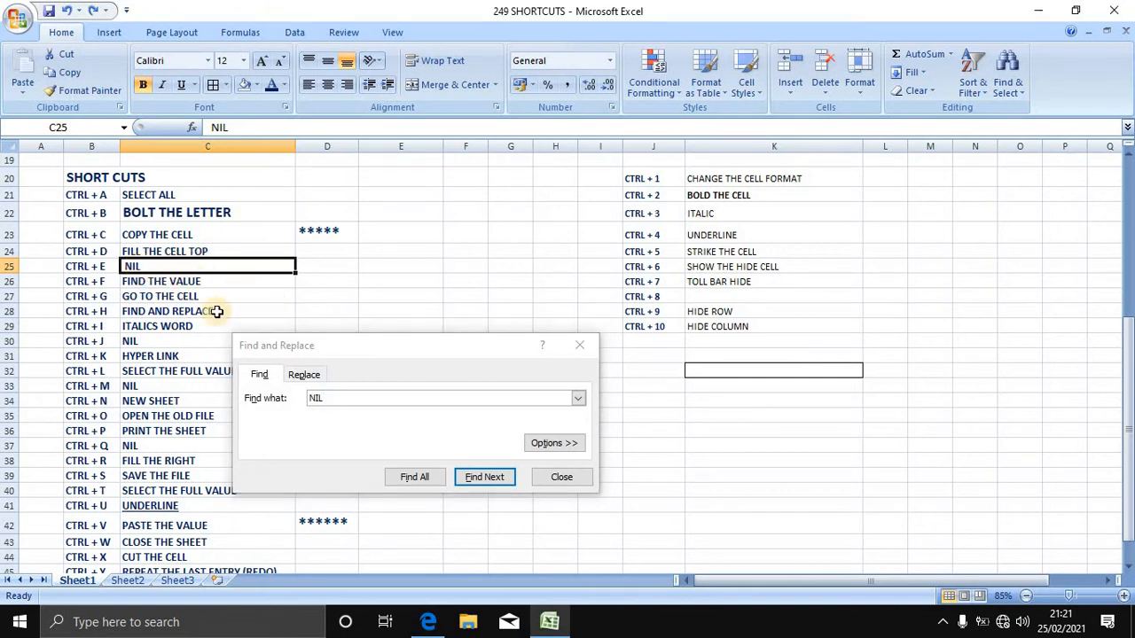
pyautogui.click(344, 398)
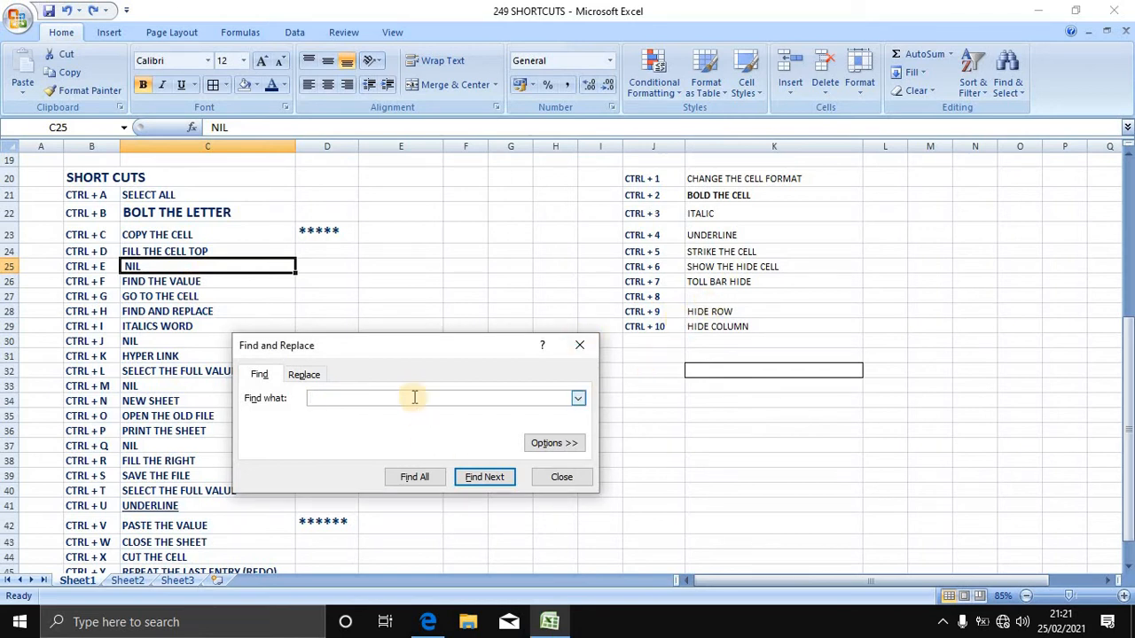
pyautogui.write('HIDE ROW')
pyautogui.click(496, 483)
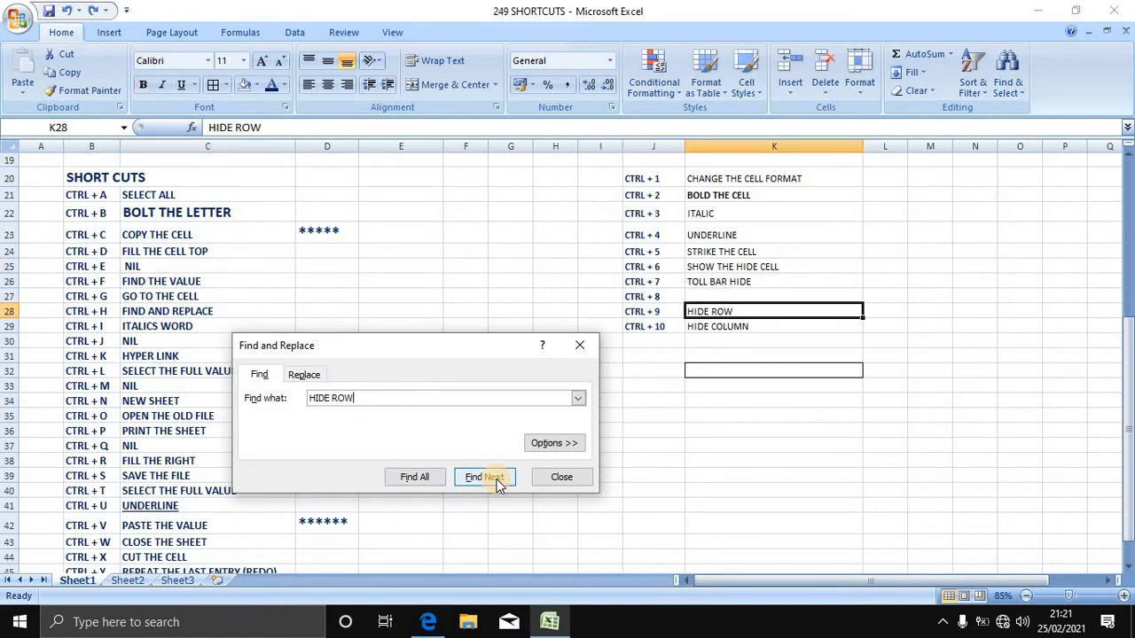
pyautogui.click(558, 481)
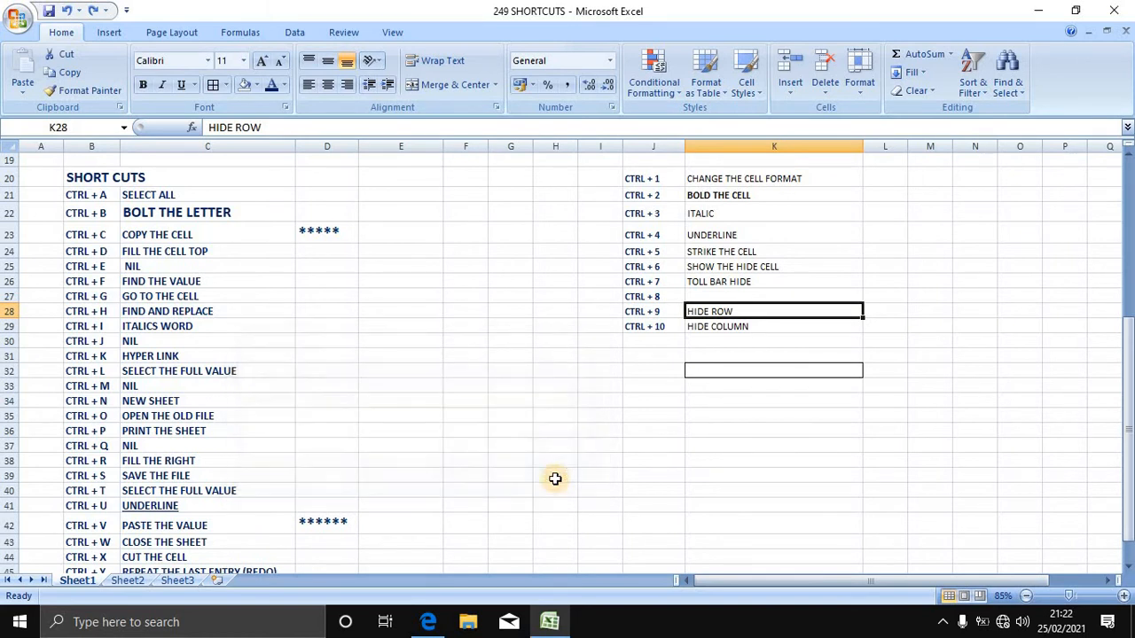
# - Select the GO TO THE CELL entry in C27 and use Go To to jump to cell G31
pyautogui.click(253, 297)
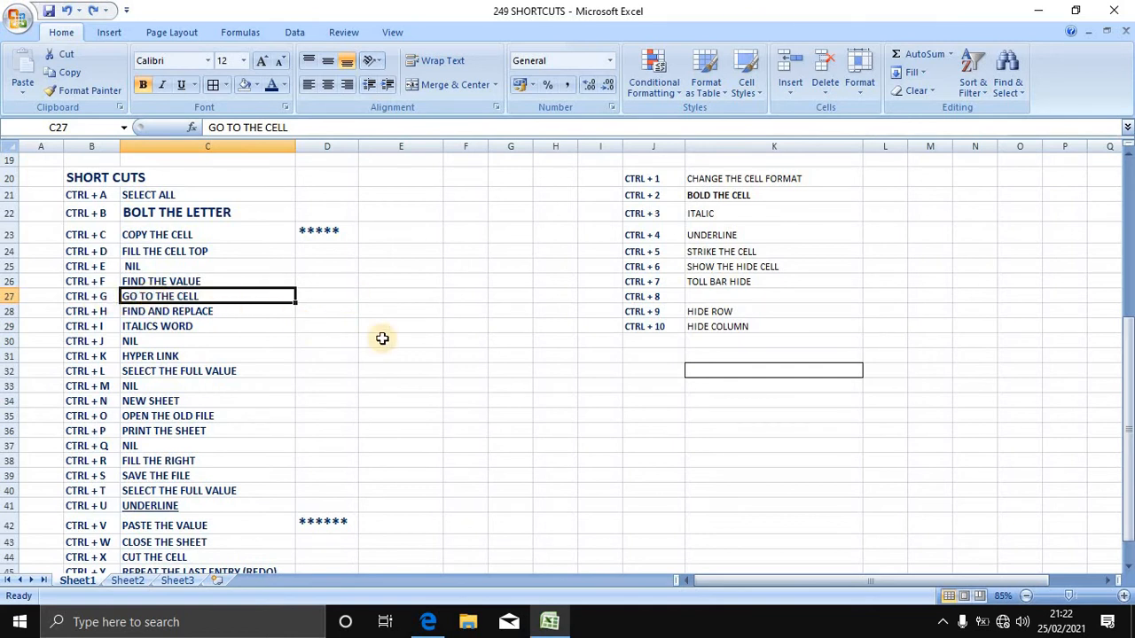
pyautogui.click(718, 298)
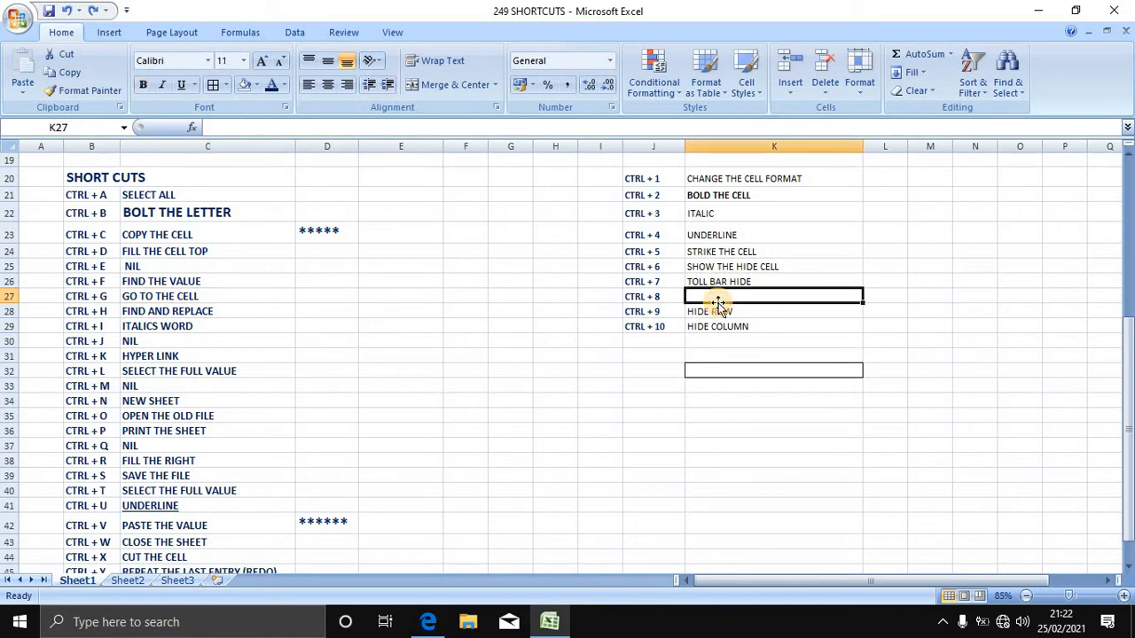
pyautogui.click(181, 282)
pyautogui.click(152, 296)
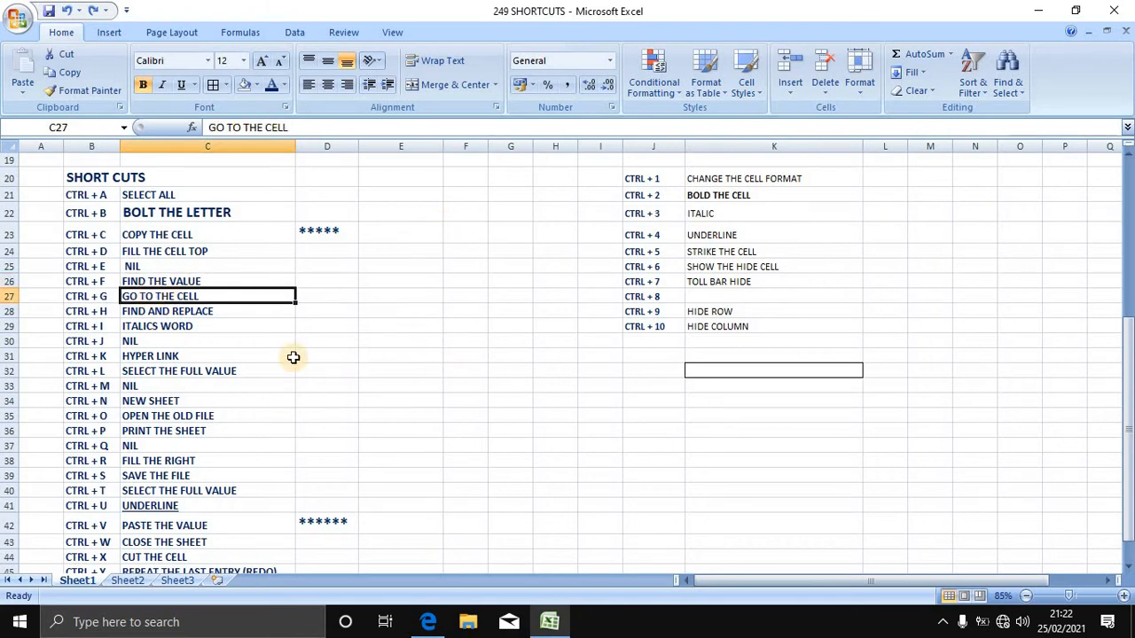
pyautogui.hotkey('ctrl', 'g')
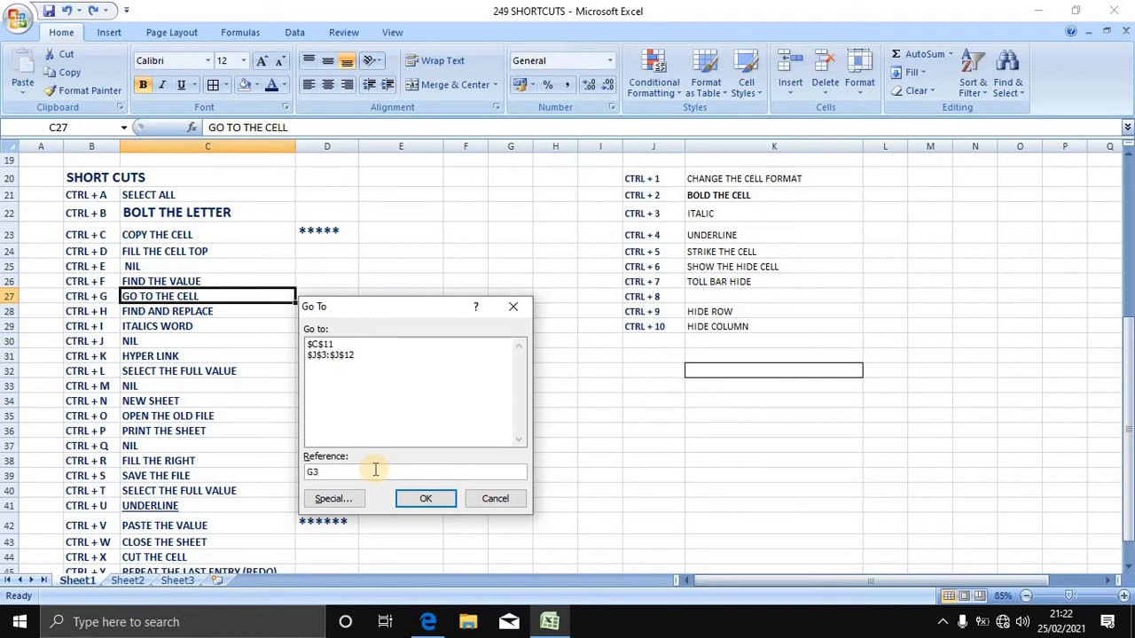
pyautogui.write('1')
pyautogui.click(415, 501)
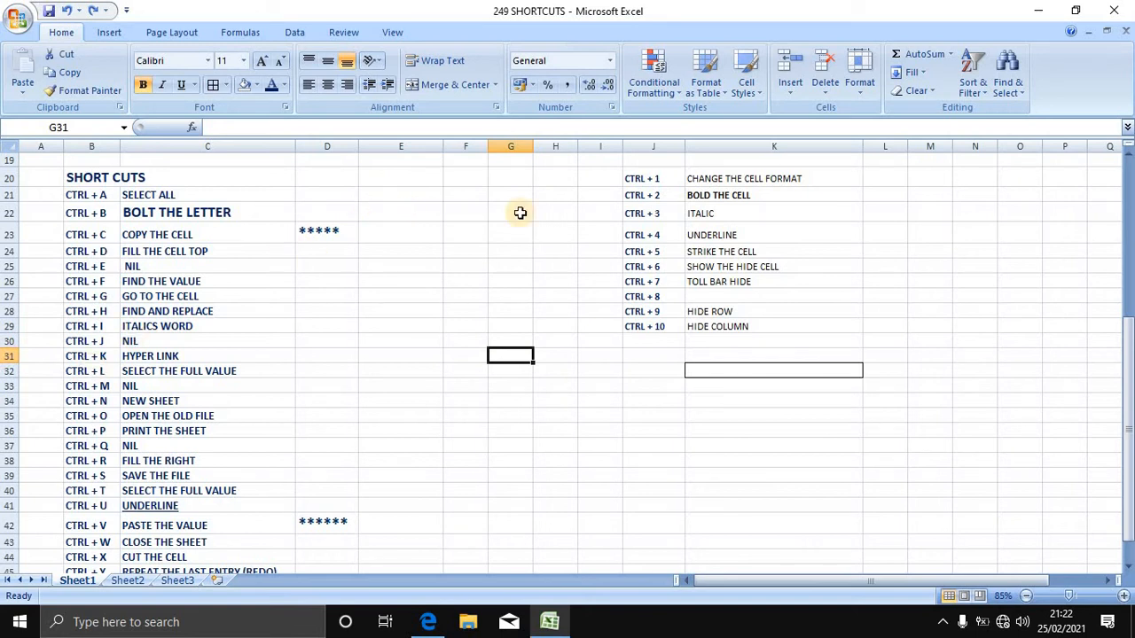
# - Reopen Go To, move its dialog clear of the shortcut list, and jump to cell B39
pyautogui.hotkey('ctrl', 'g')
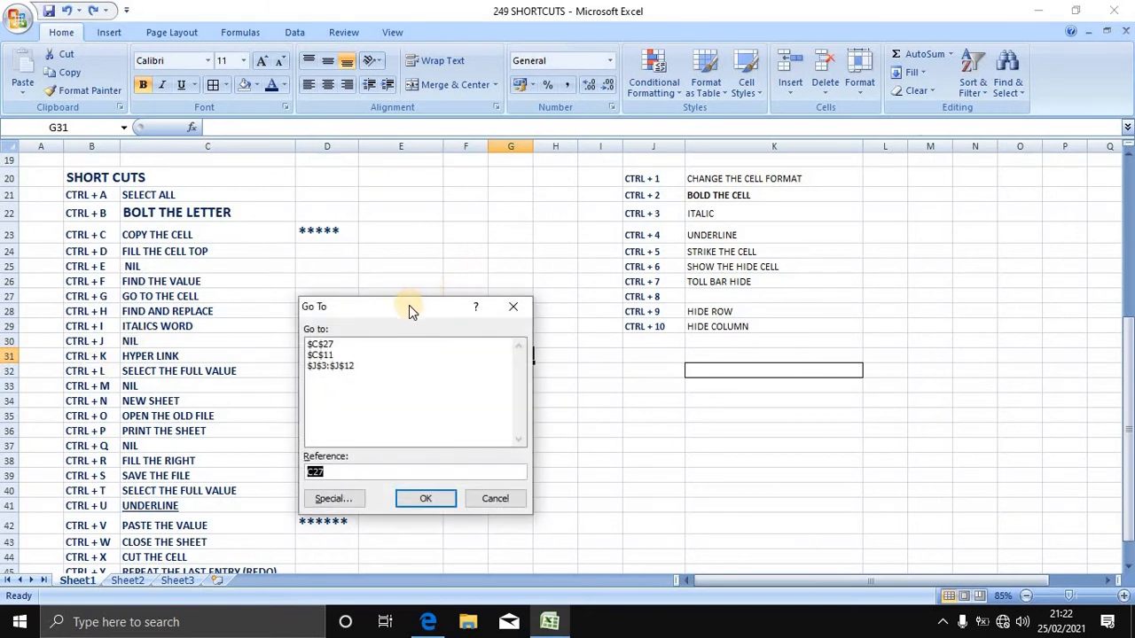
pyautogui.moveTo(409, 305); pyautogui.dragTo(794, 254)
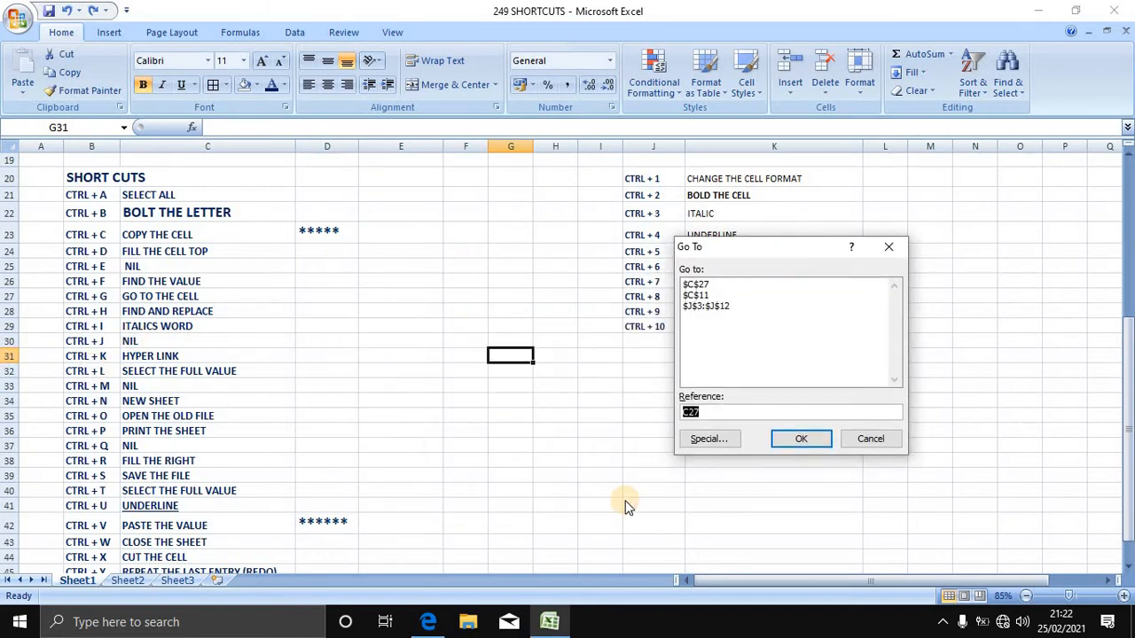
pyautogui.press('BackSpace')
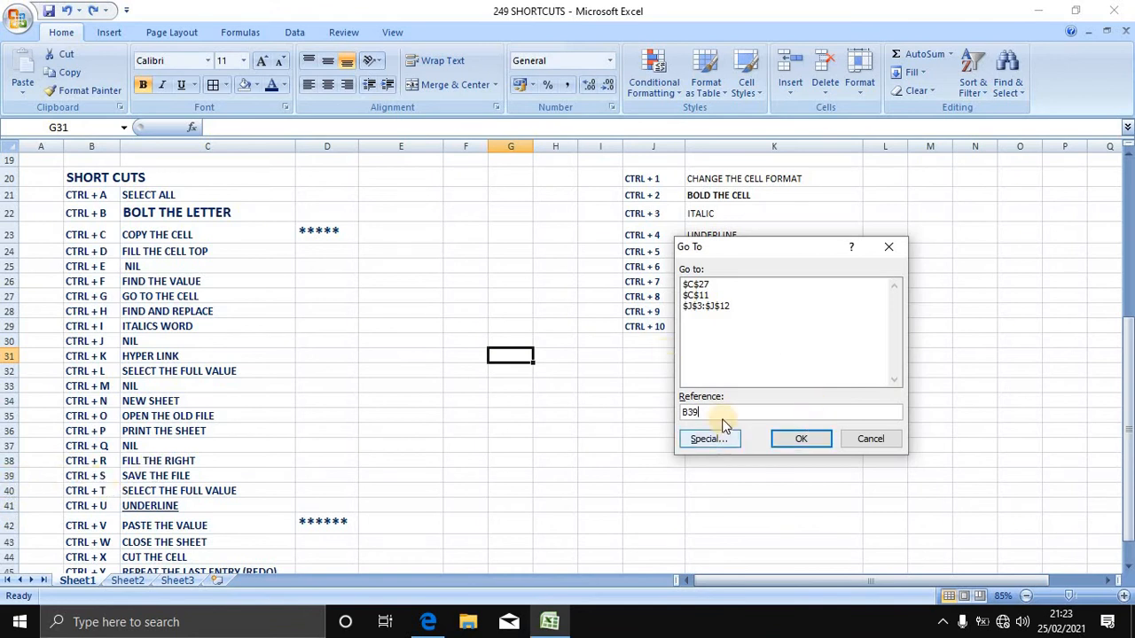
pyautogui.click(800, 440)
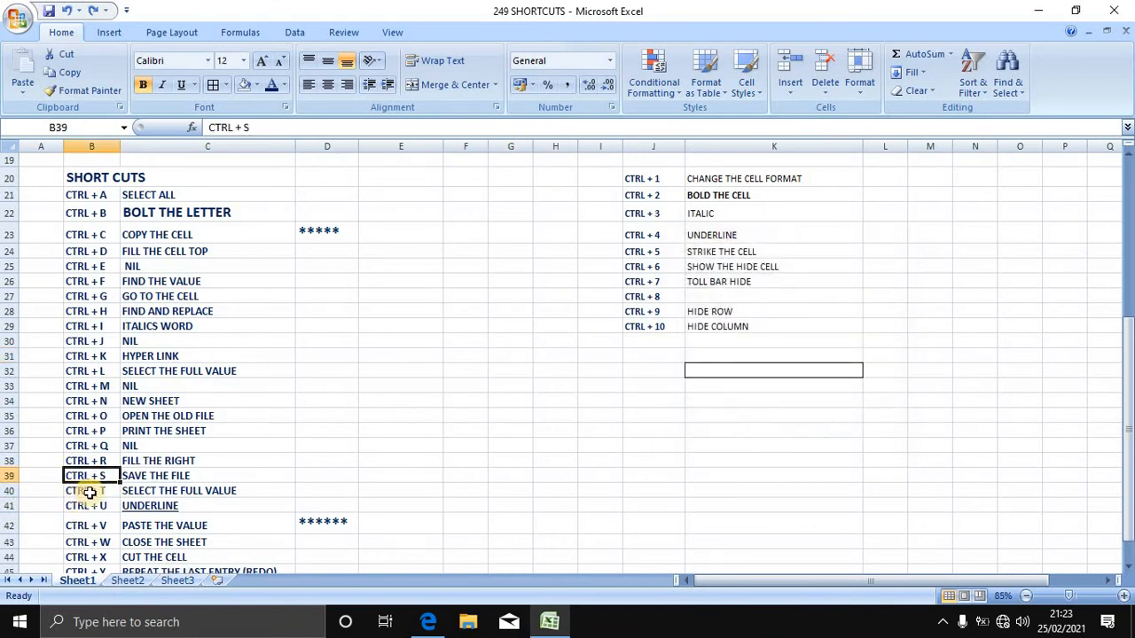
pyautogui.click(251, 262)
pyautogui.click(253, 312)
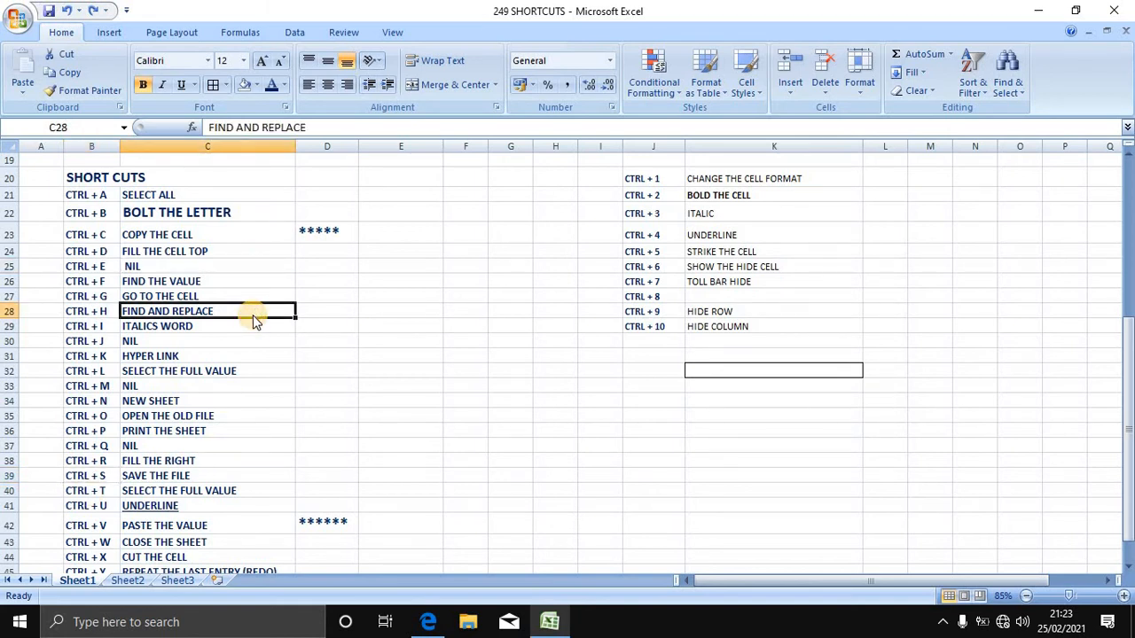
pyautogui.click(196, 278)
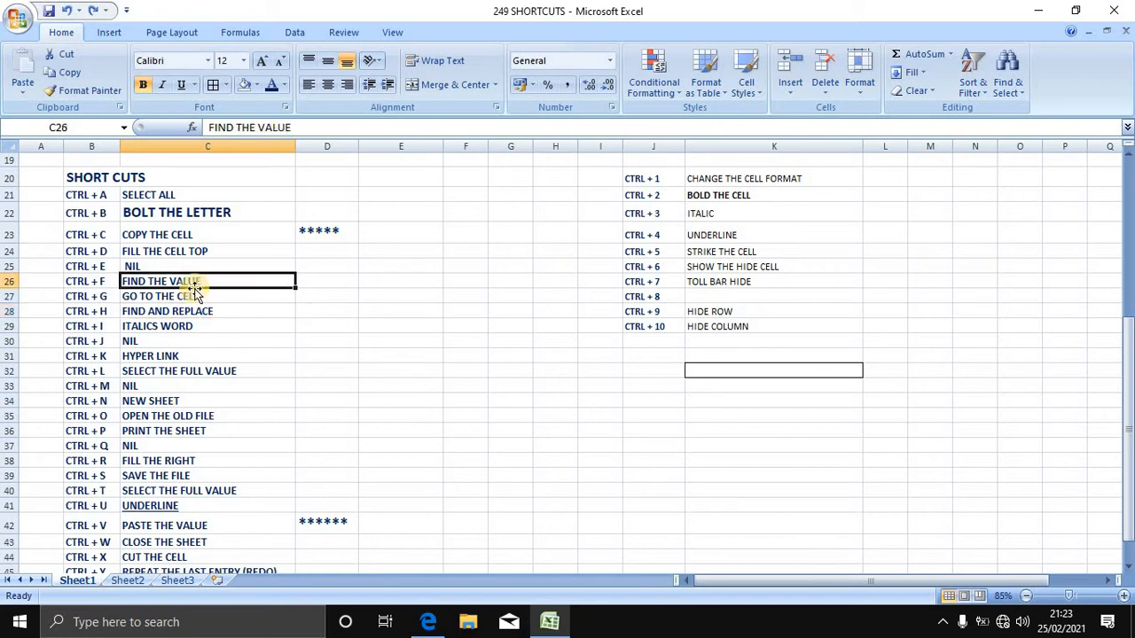
# - From the FIND AND REPLACE entry in C28, open the Replace dialog, compare its Find and Replace pages, and close it
pyautogui.click(211, 314)
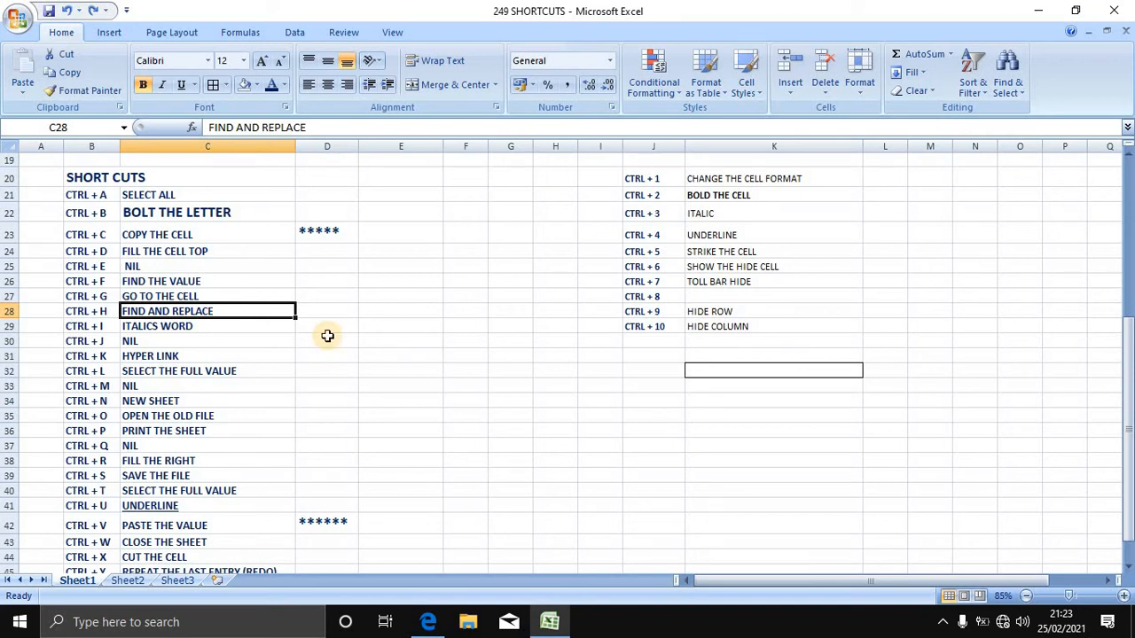
pyautogui.hotkey('ctrl', 'h')
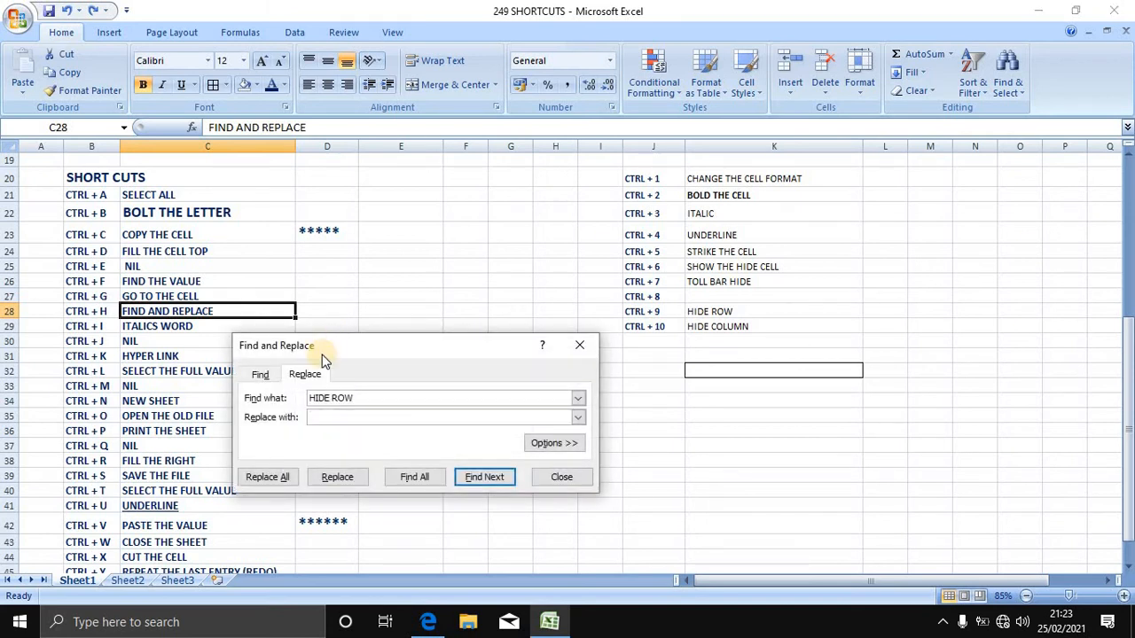
pyautogui.click(259, 374)
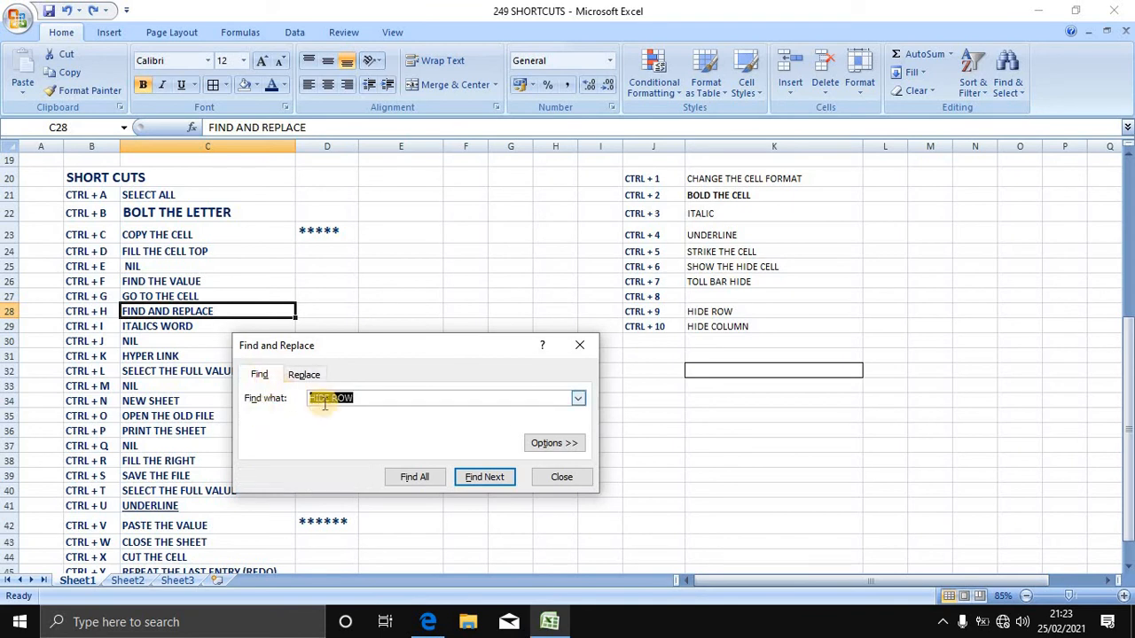
pyautogui.click(303, 374)
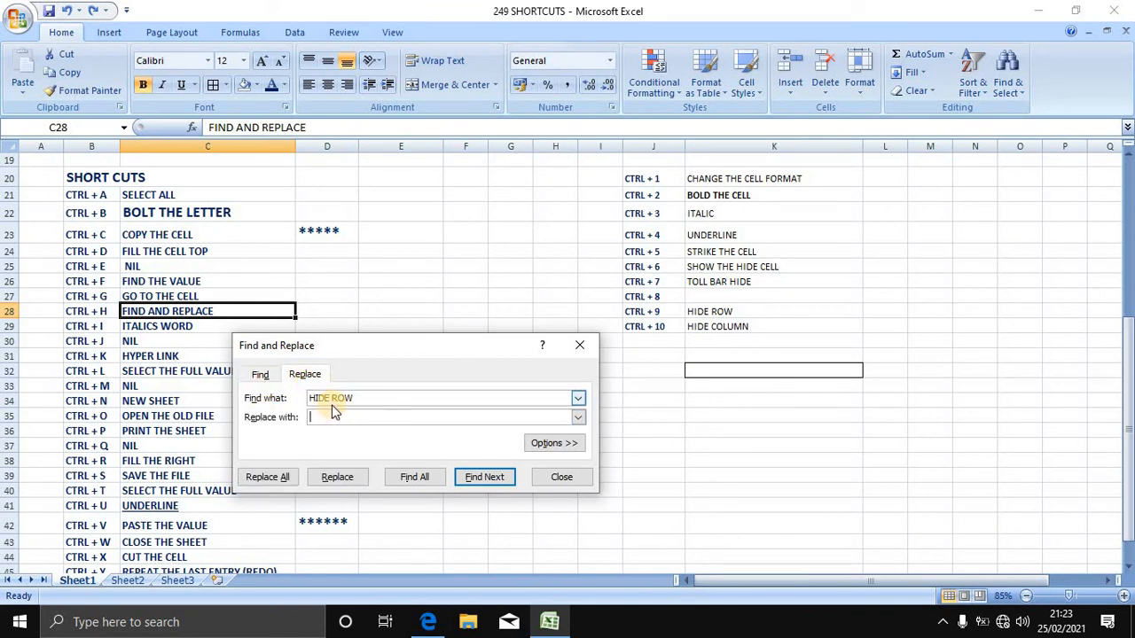
pyautogui.click(361, 397)
pyautogui.click(571, 482)
# - Enter MK COMPUTER TECH in cell E28 as sample text
pyautogui.click(510, 383)
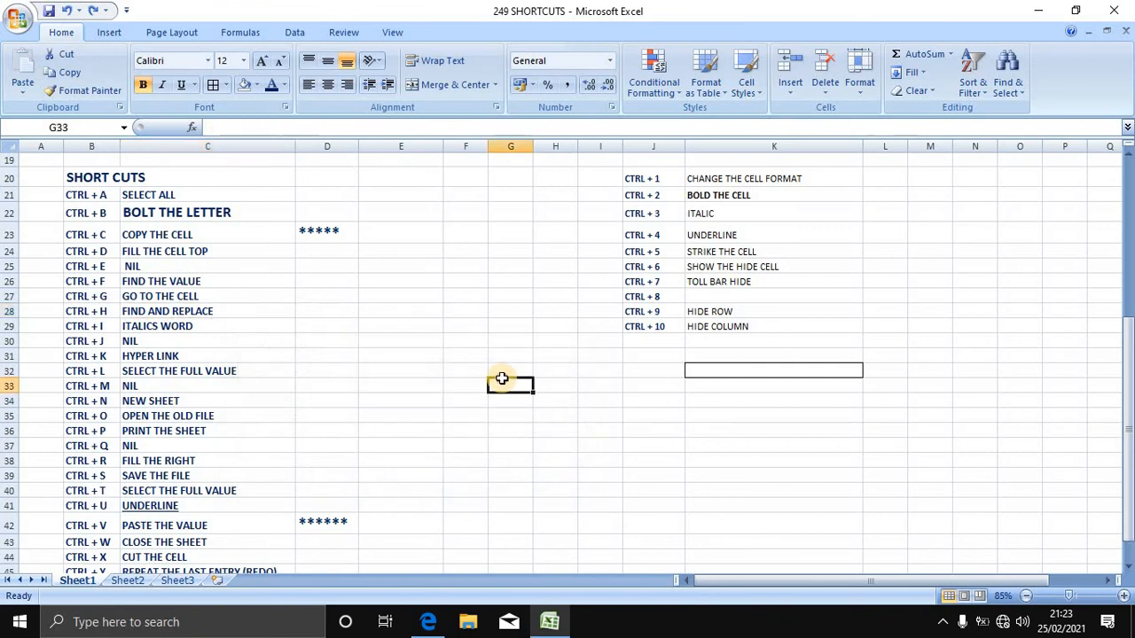
pyautogui.click(382, 307)
pyautogui.write('MK C')
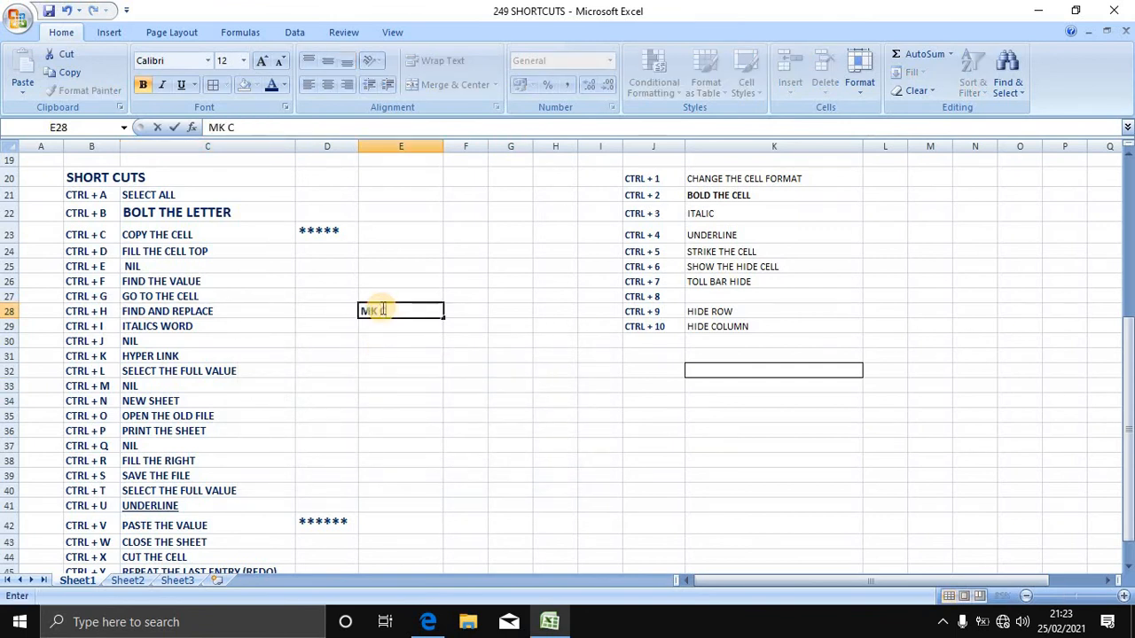
pyautogui.write('OMPUTER TECH')
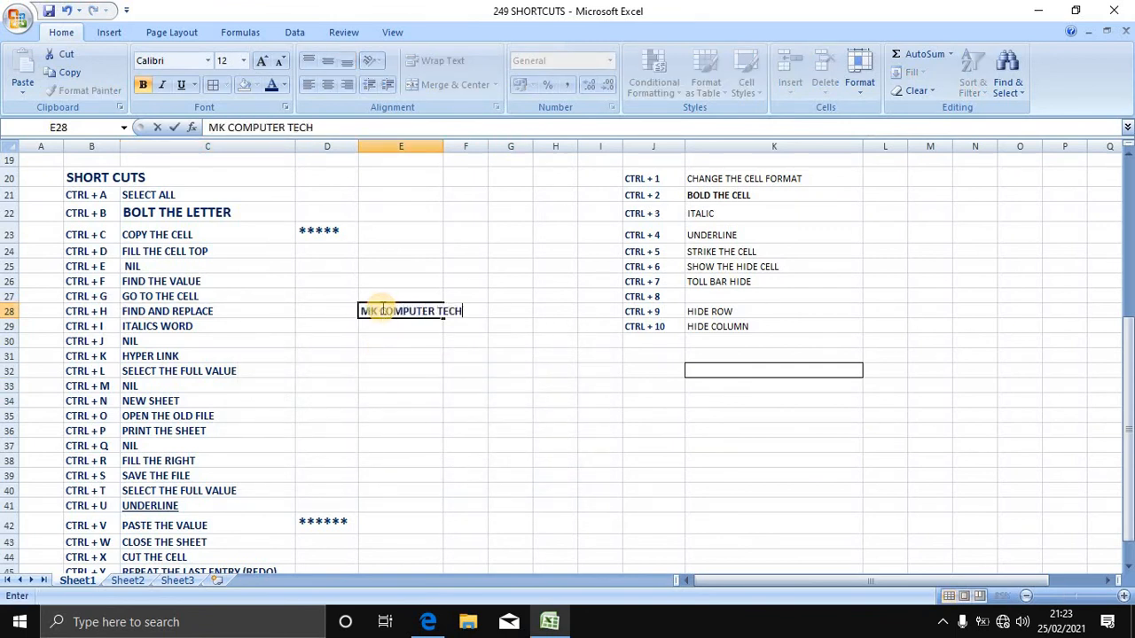
pyautogui.press('Return')
pyautogui.click(429, 402)
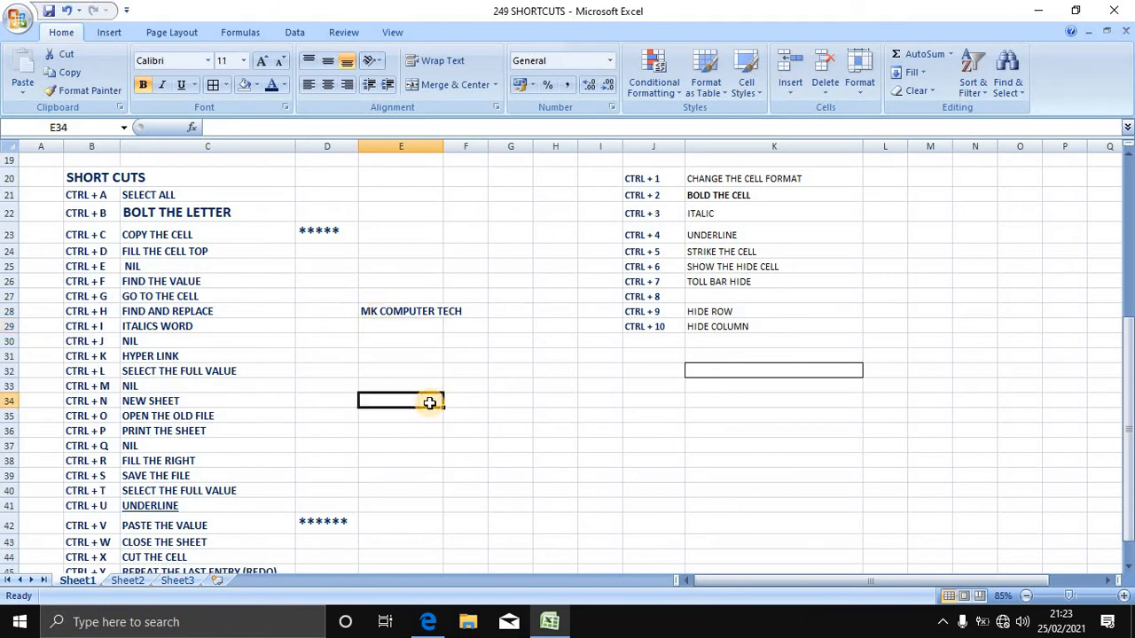
# - Reopen Replace, set the search text to MK COMPUTER TECH and the replacement to SUBSCRIBE, and find the next match
pyautogui.hotkey('ctrl', 'h')
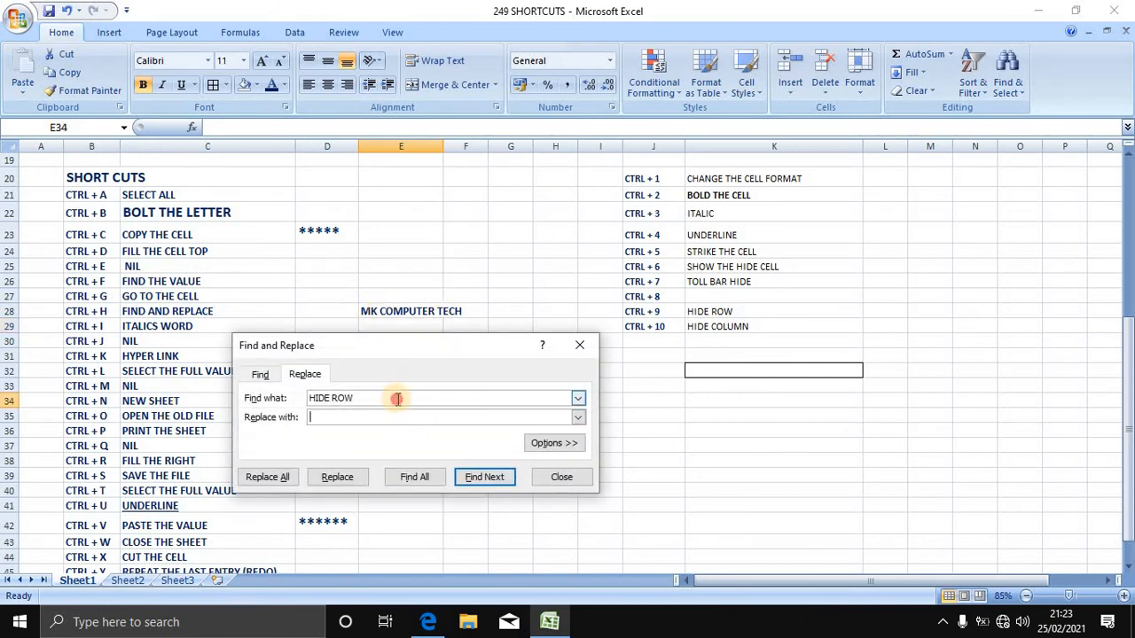
pyautogui.doubleClick(398, 400)
pyautogui.press('BackSpace')
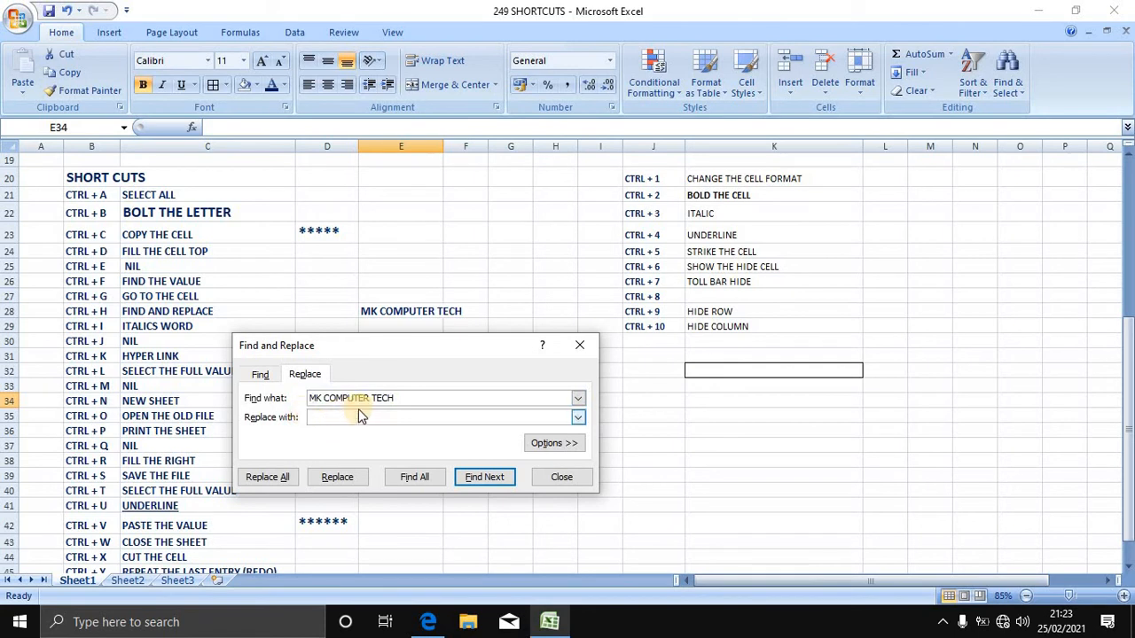
pyautogui.click(361, 416)
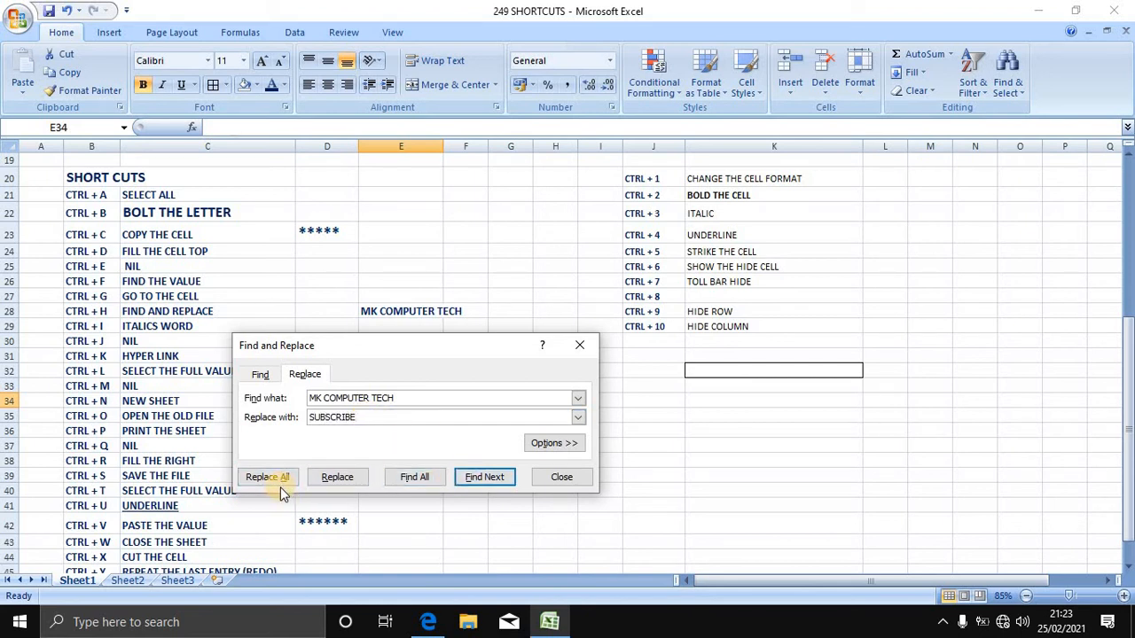
pyautogui.click(484, 482)
# - Replace all occurrences of MK COMPUTER TECH on the sheet with SUBSCRIBE
pyautogui.click(380, 313)
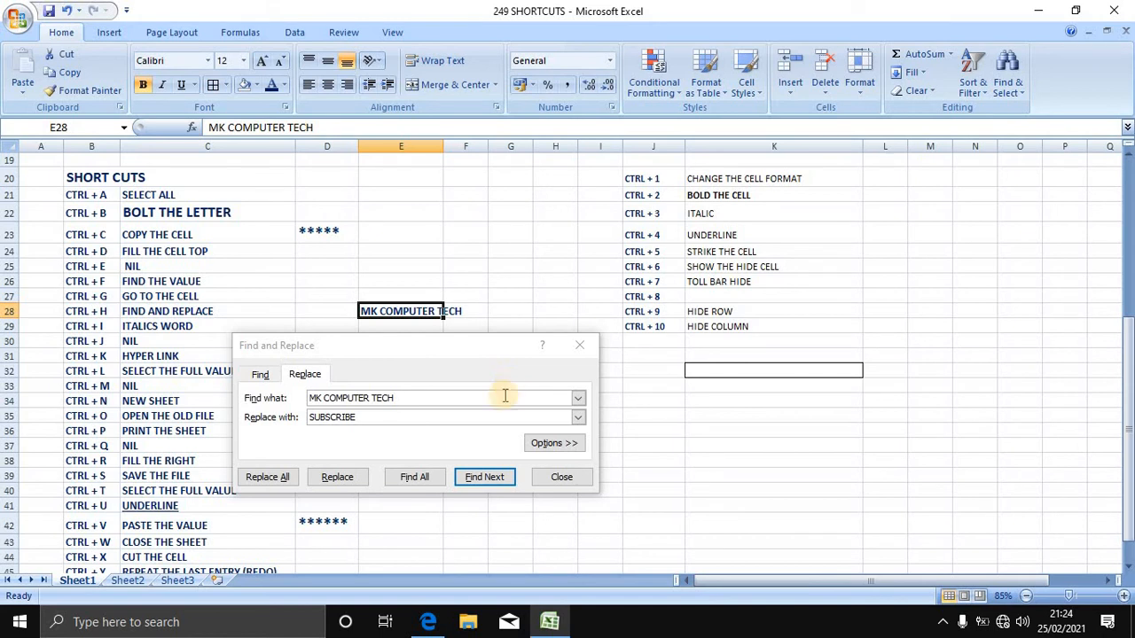
pyautogui.click(396, 398)
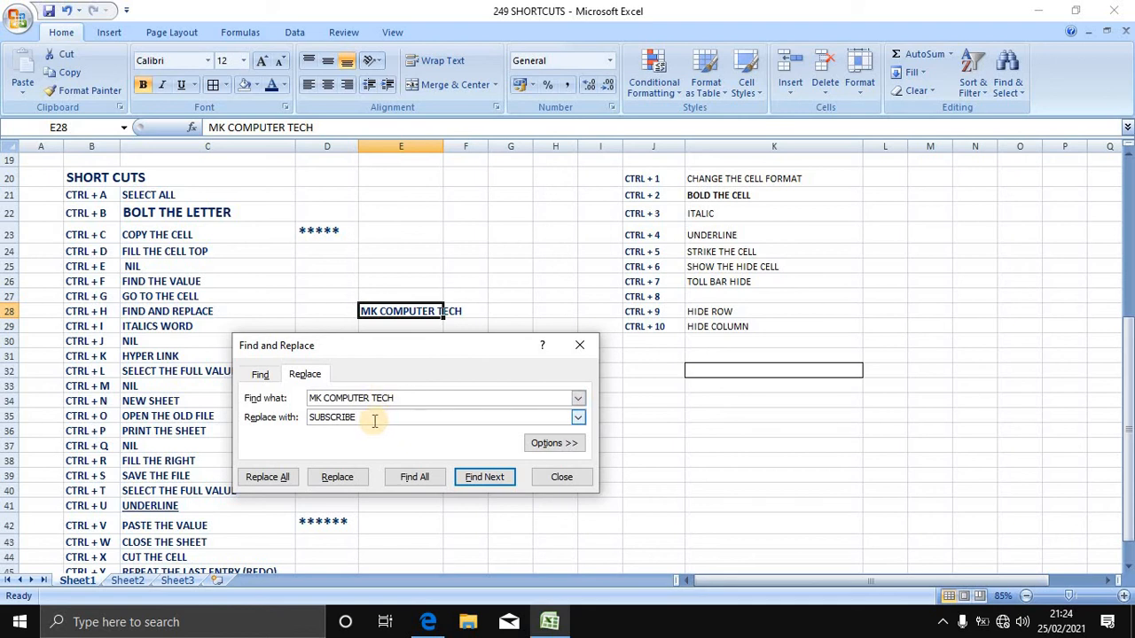
pyautogui.click(274, 483)
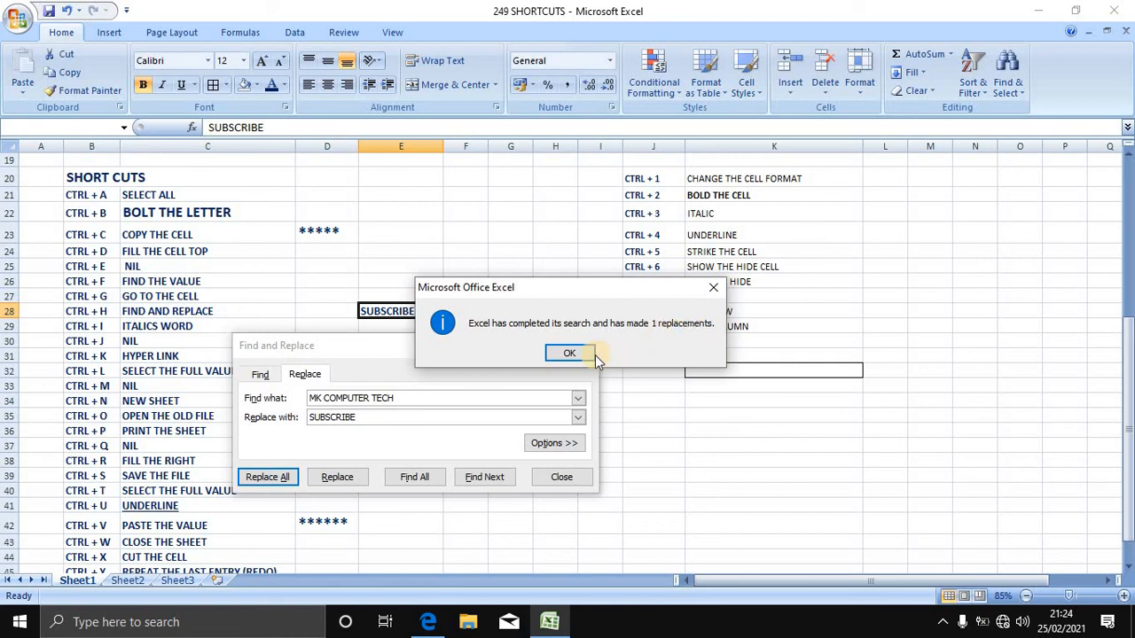
pyautogui.click(569, 354)
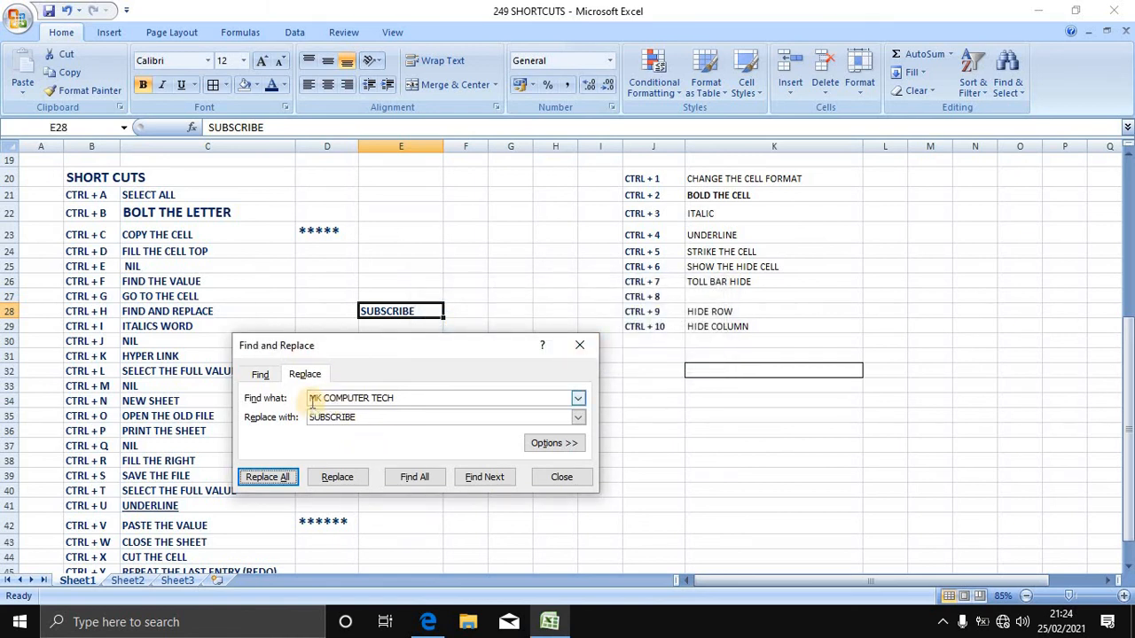
# - Look through the previously used search and replacement entries in the Replace dialog
pyautogui.click(579, 399)
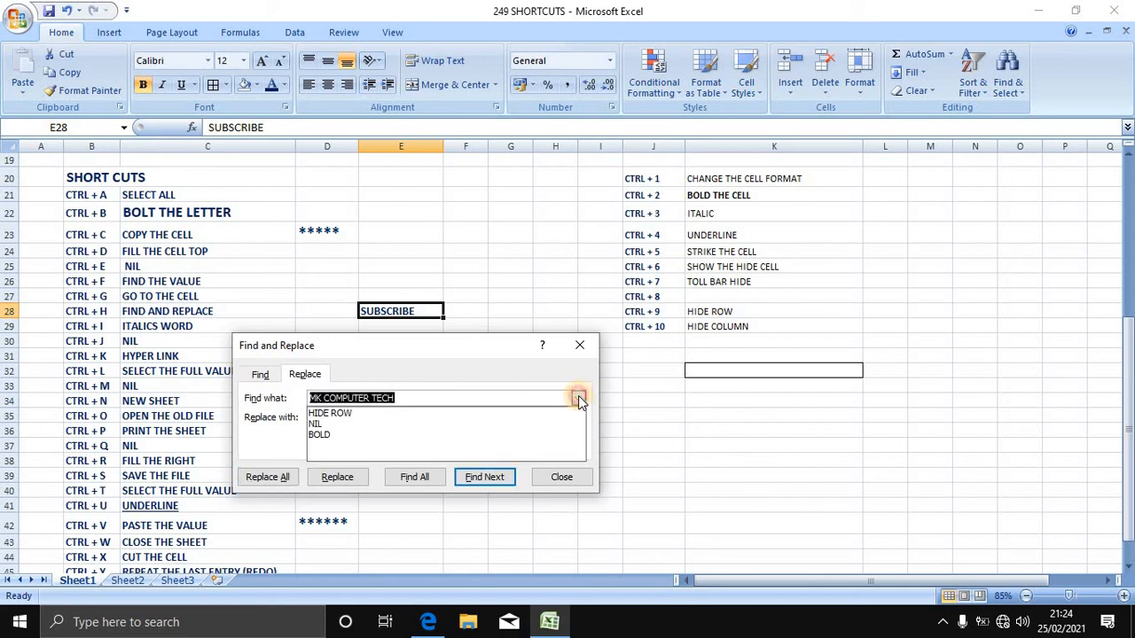
pyautogui.click(523, 389)
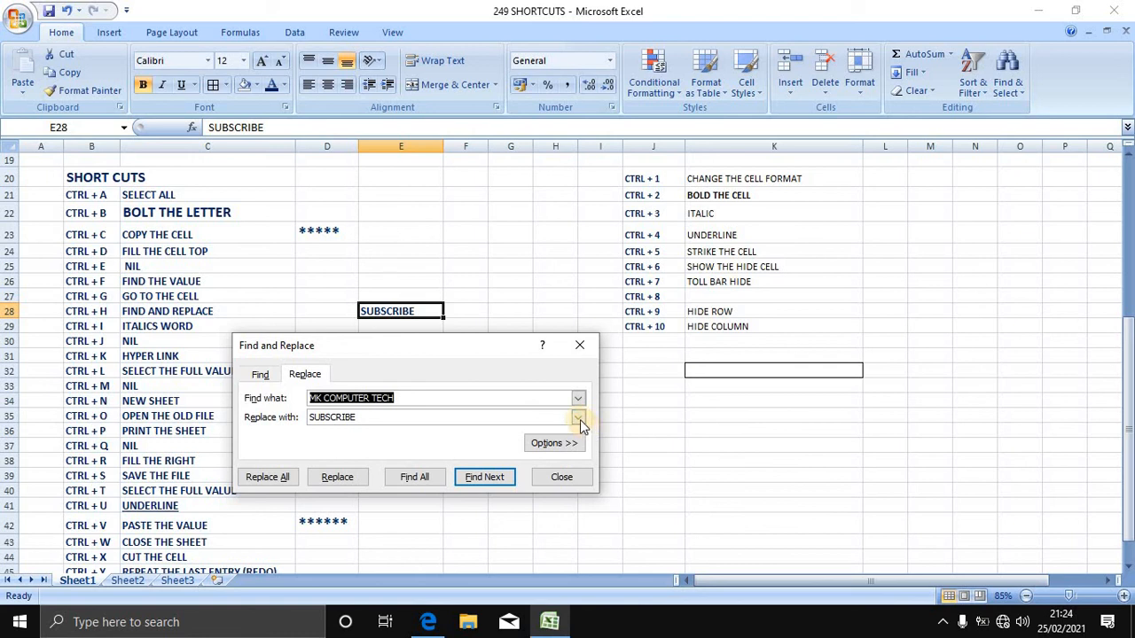
pyautogui.click(578, 419)
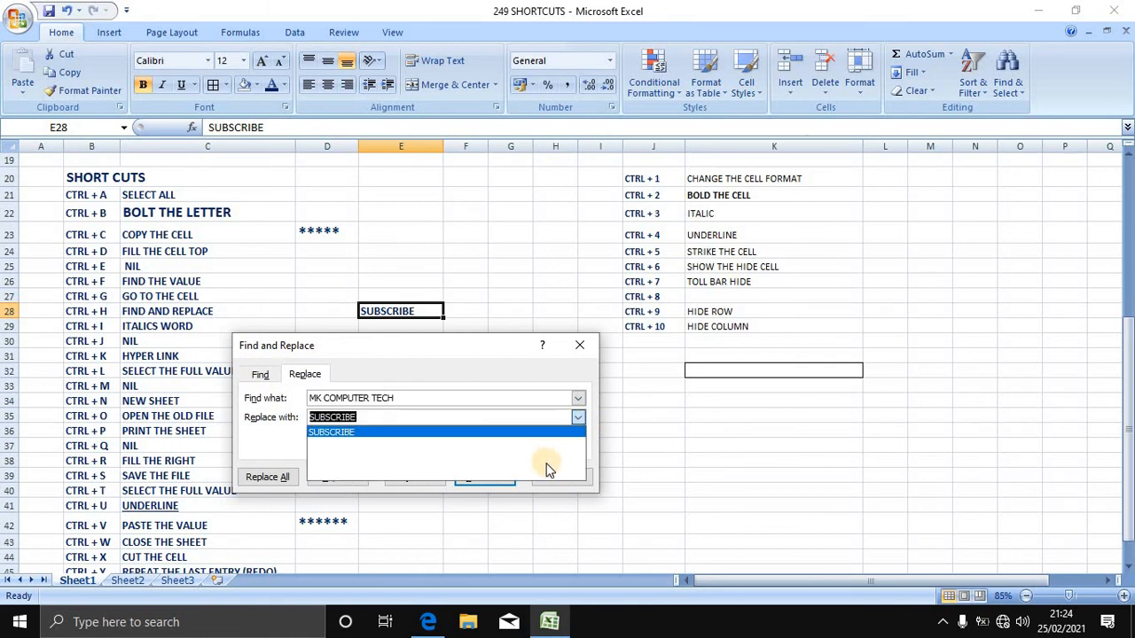
pyautogui.click(524, 370)
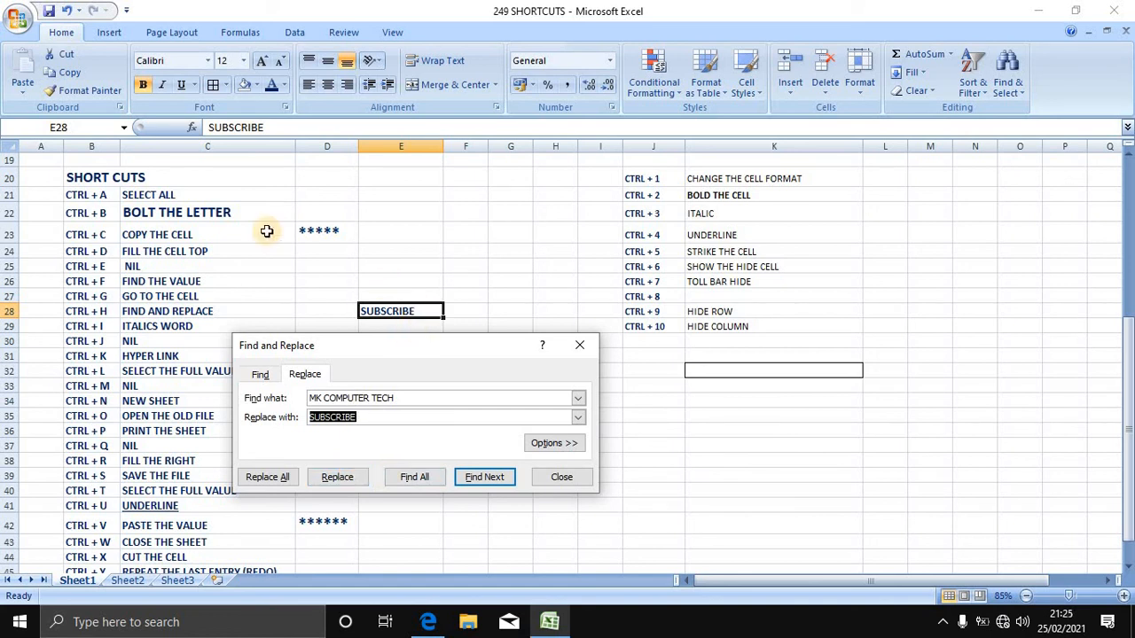
# - Enter MK in cell E25 with the Replace dialog still open
pyautogui.click(418, 308)
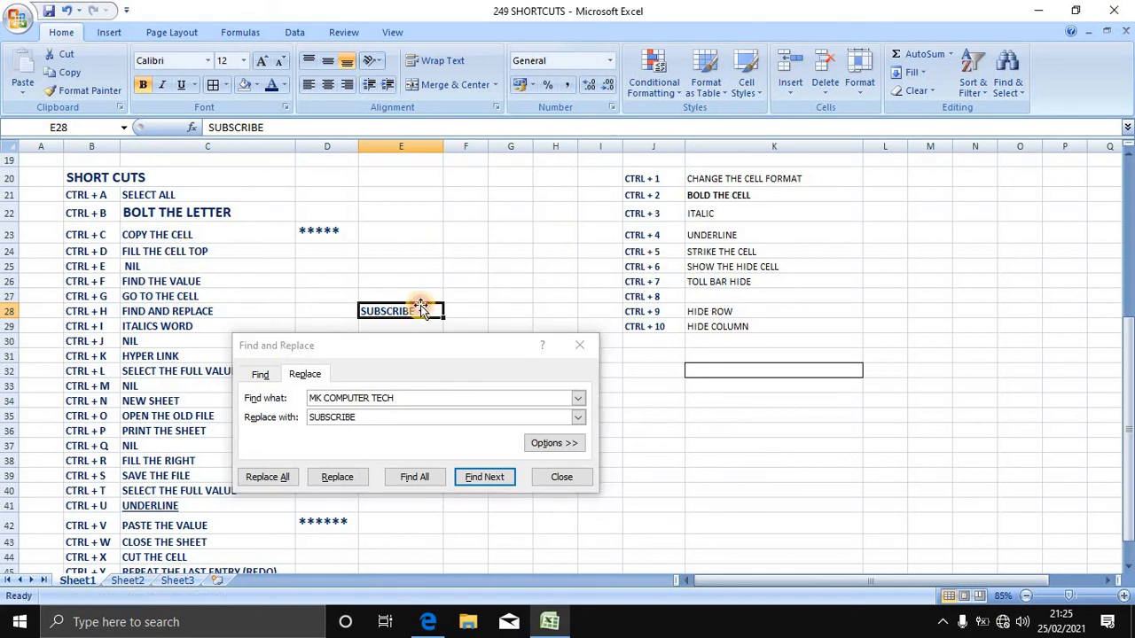
pyautogui.click(403, 242)
pyautogui.click(403, 265)
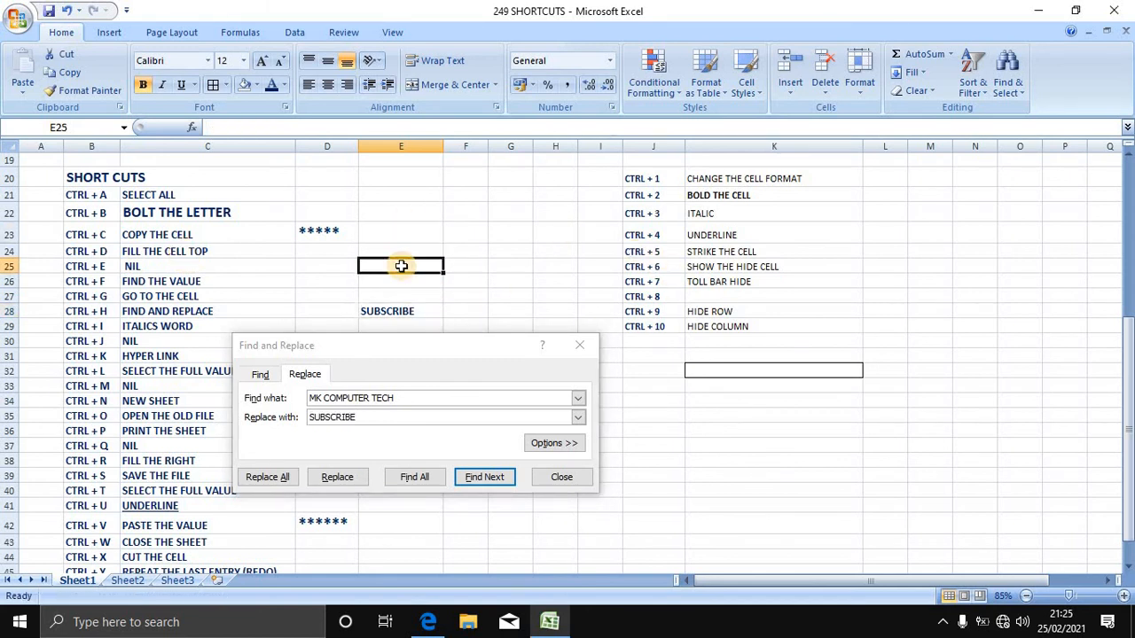
pyautogui.write('MK')
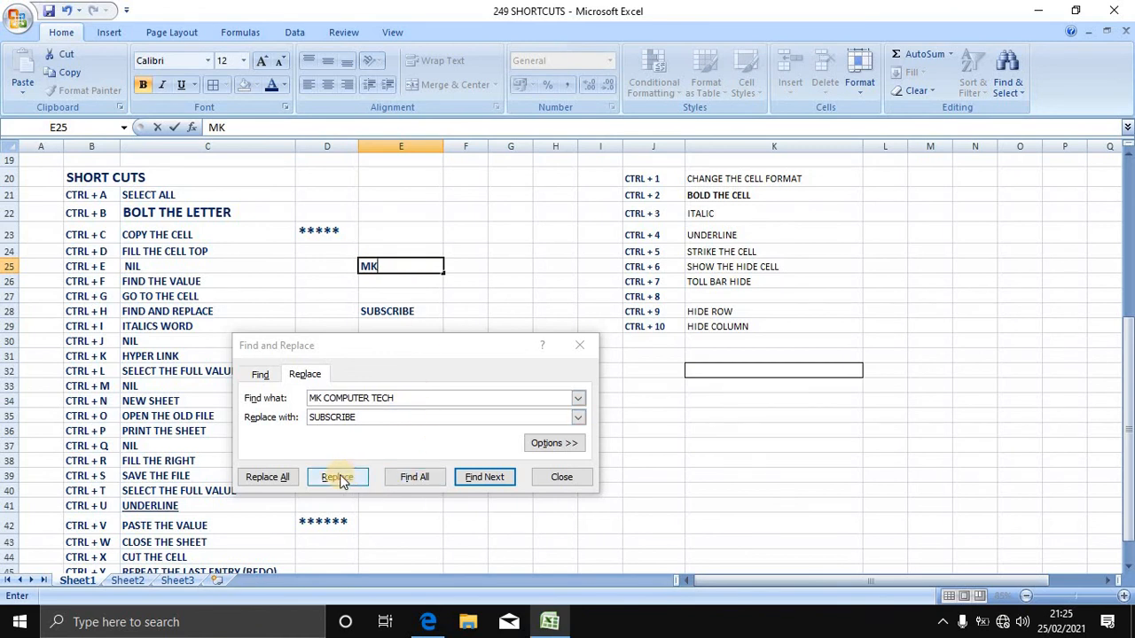
# - Shorten the search text to MK and try to replace a match with SUBSCRIBE, starting from cell H25
pyautogui.click(400, 399)
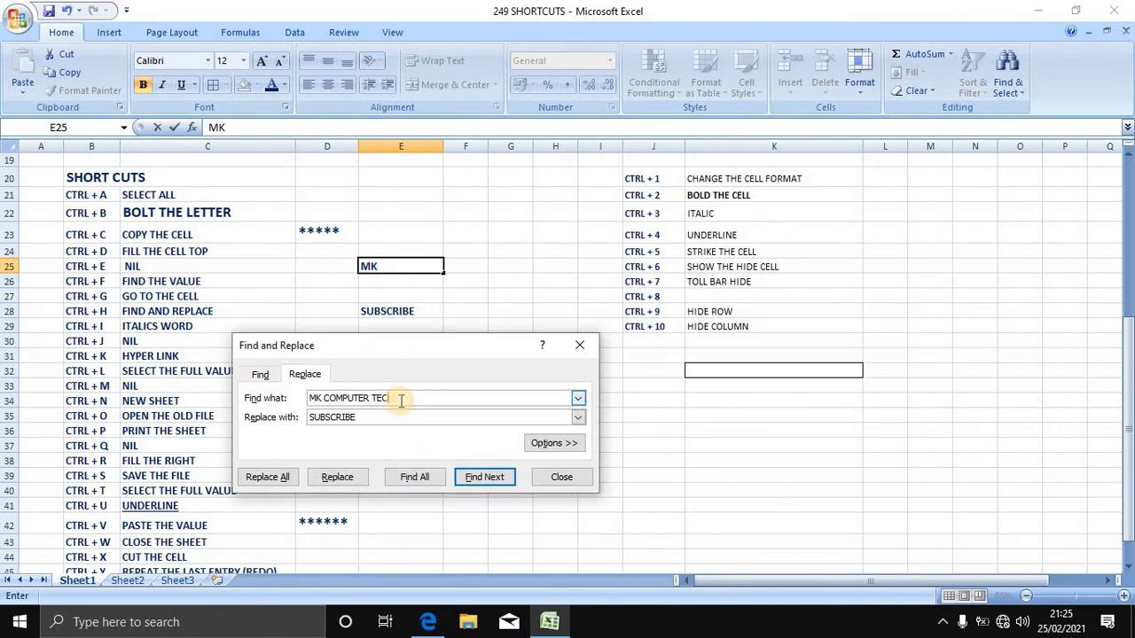
pyautogui.press('BackSpace')
pyautogui.press('BackSpace')
pyautogui.press('BackSpace')
pyautogui.press('BackSpace')
pyautogui.press('BackSpace')
pyautogui.press('BackSpace')
pyautogui.press('BackSpace')
pyautogui.press('BackSpace')
pyautogui.press('BackSpace')
pyautogui.press('BackSpace')
pyautogui.press('BackSpace')
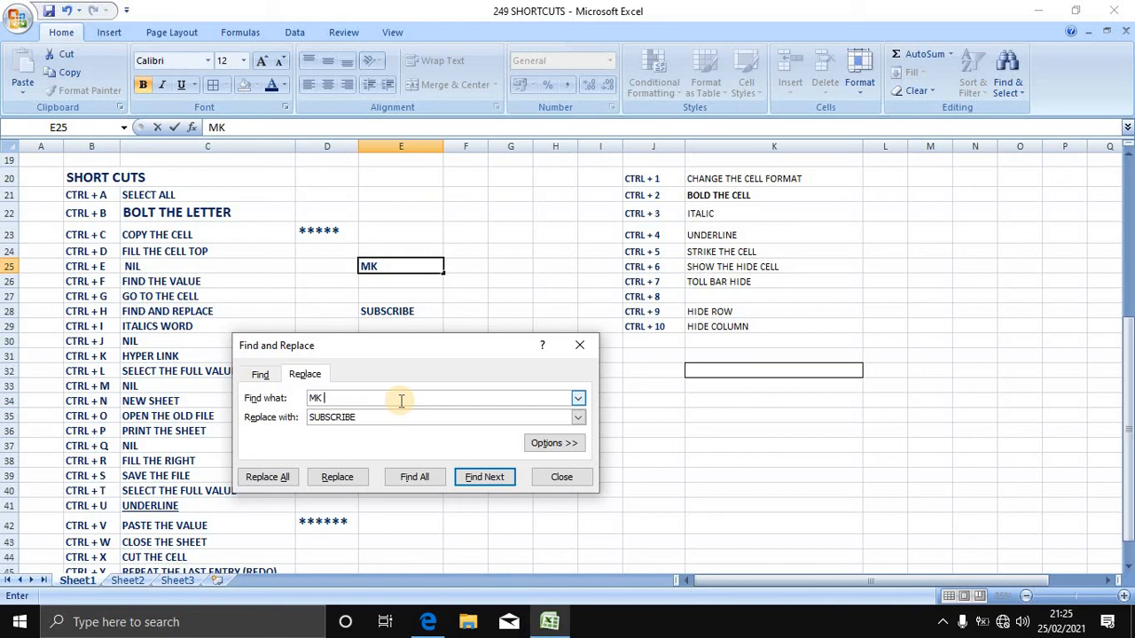
pyautogui.click(554, 266)
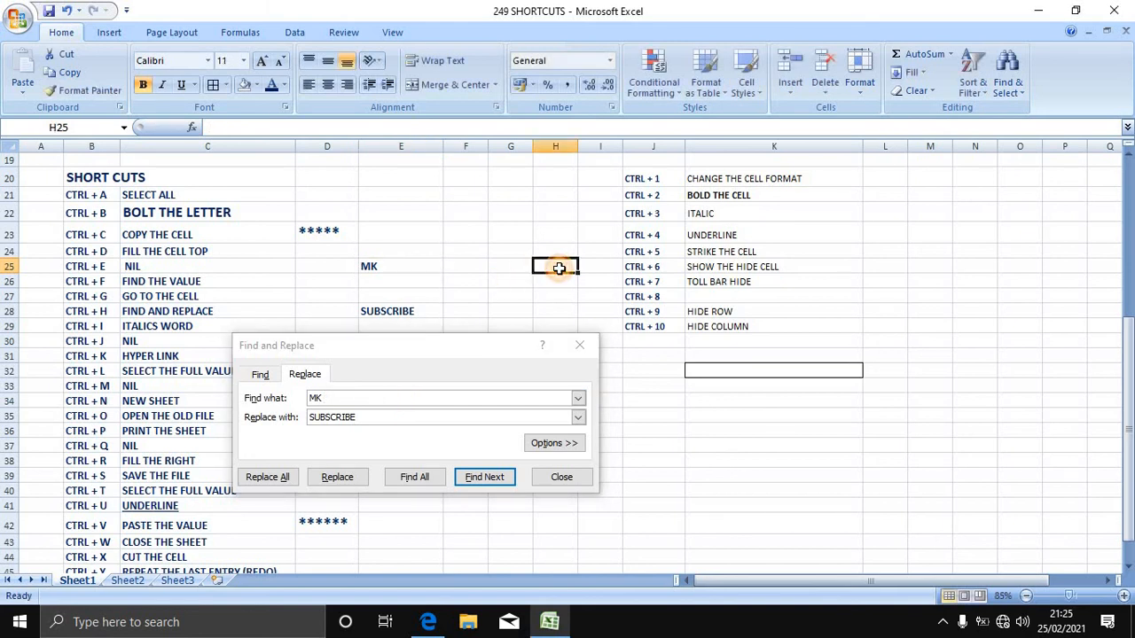
pyautogui.click(355, 479)
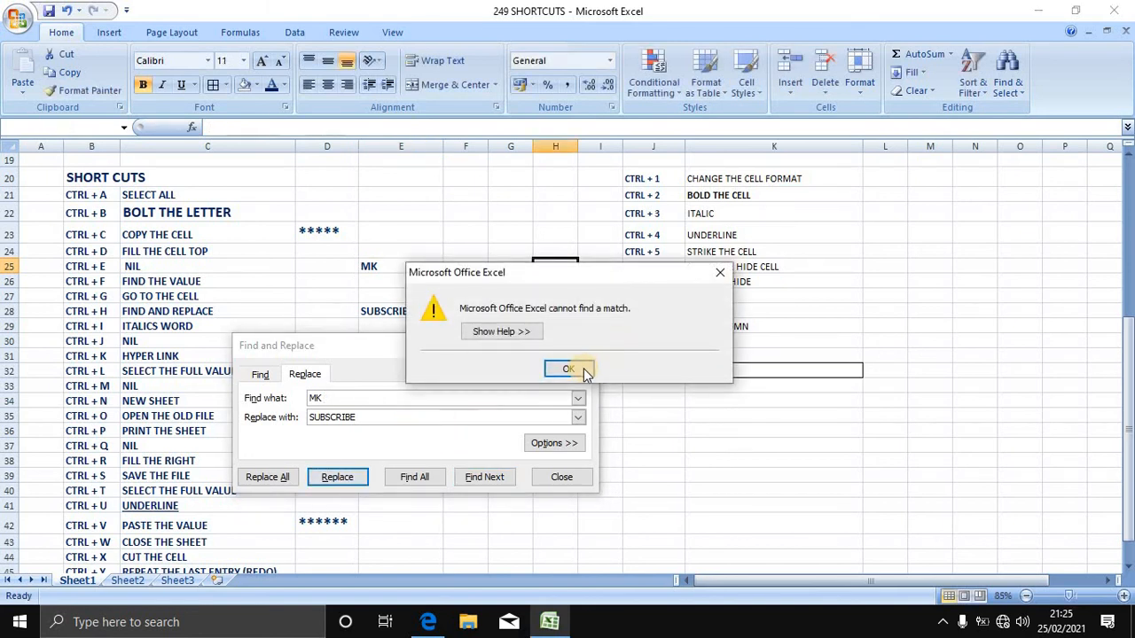
pyautogui.click(567, 369)
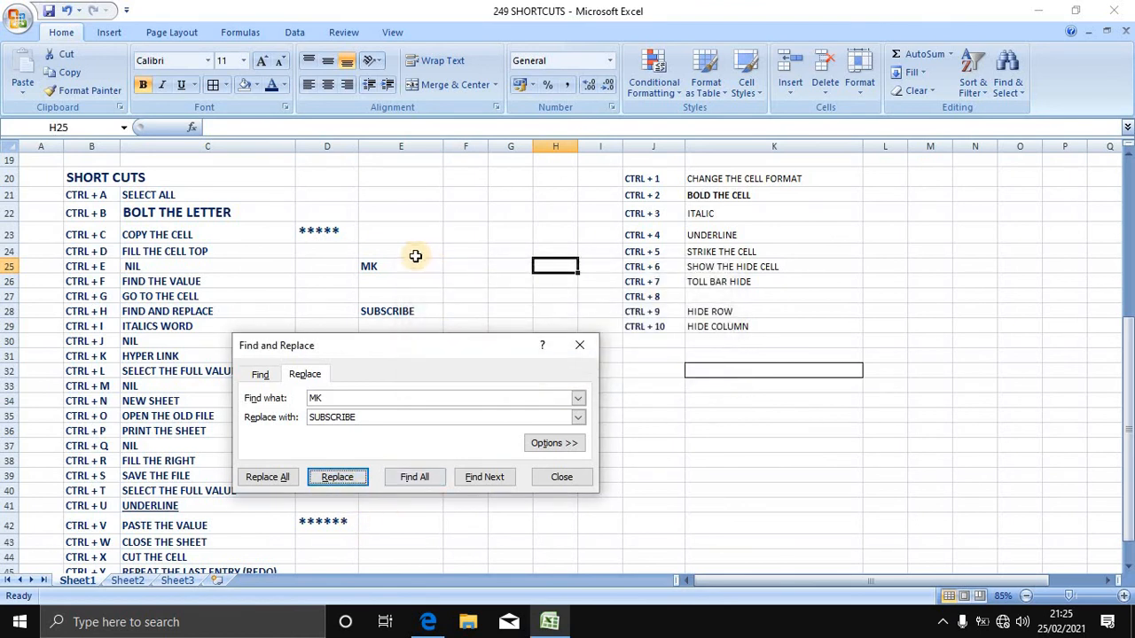
# - Select cell E25 containing MK and try the single replacement with SUBSCRIBE again
pyautogui.click(396, 277)
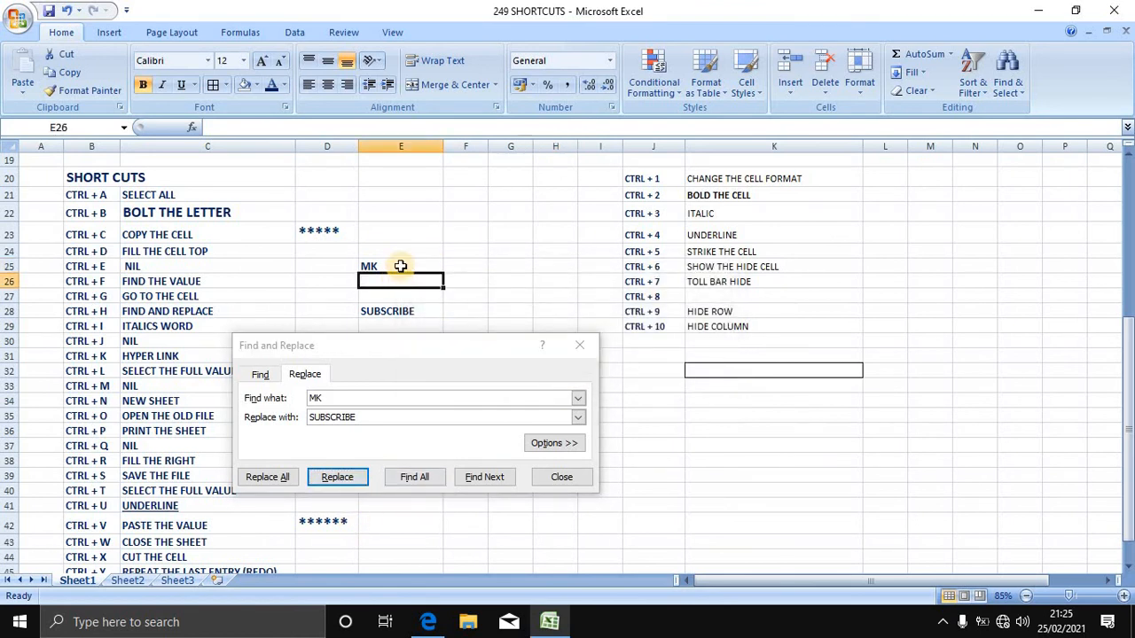
pyautogui.click(400, 266)
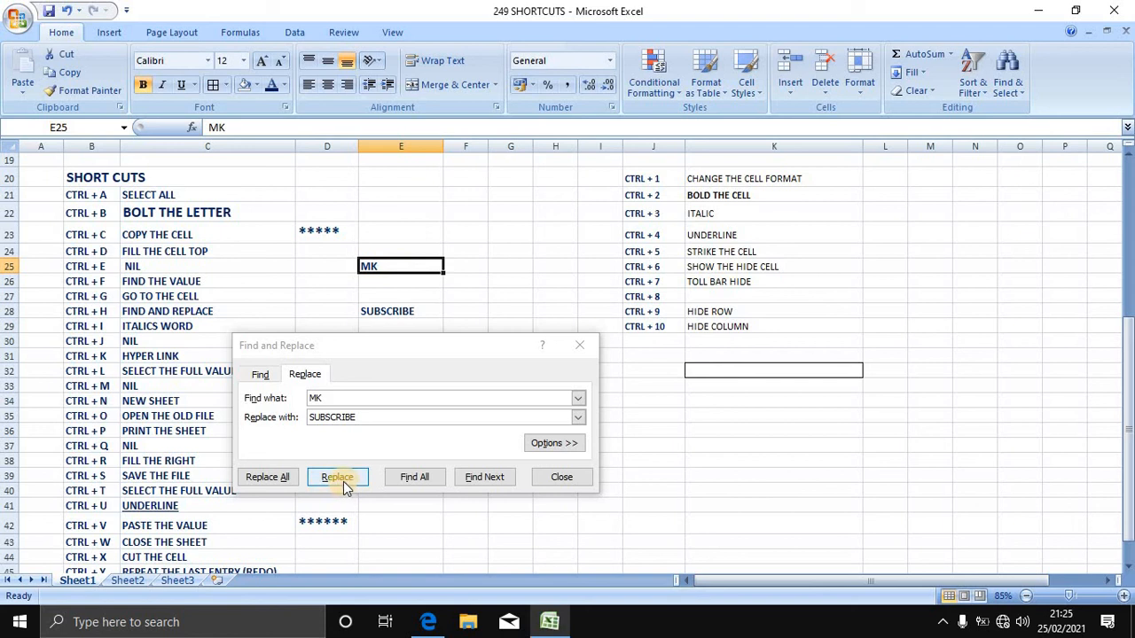
pyautogui.click(343, 479)
pyautogui.click(568, 369)
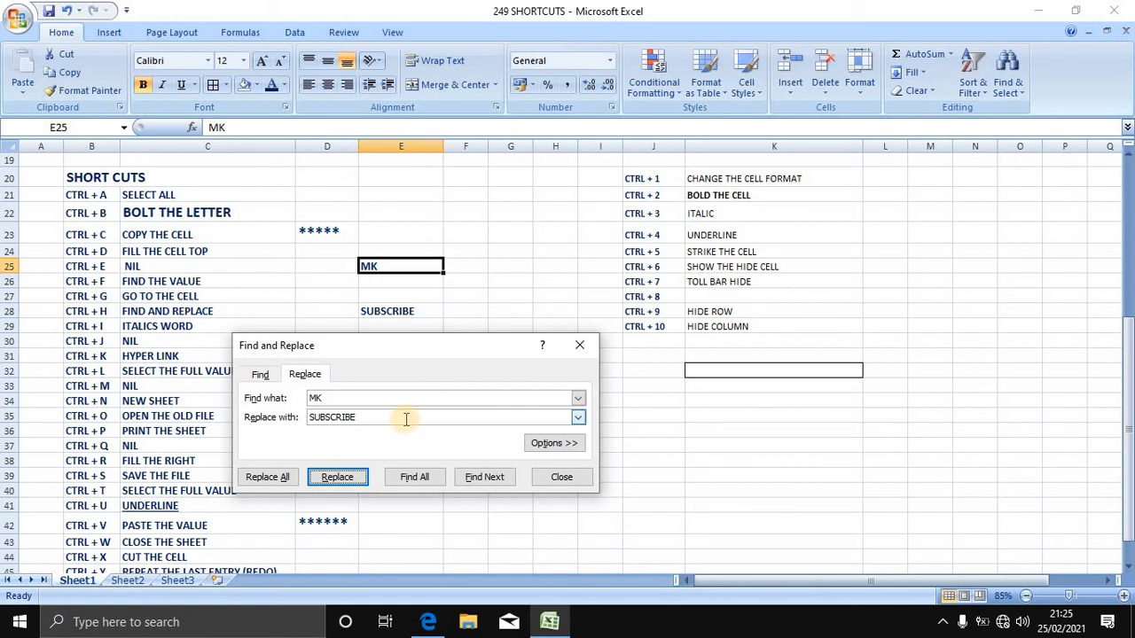
# - Set the search text to SUBSCRIBE and the replacement text to SUBSCRIBE1
pyautogui.moveTo(346, 398); pyautogui.dragTo(289, 398)
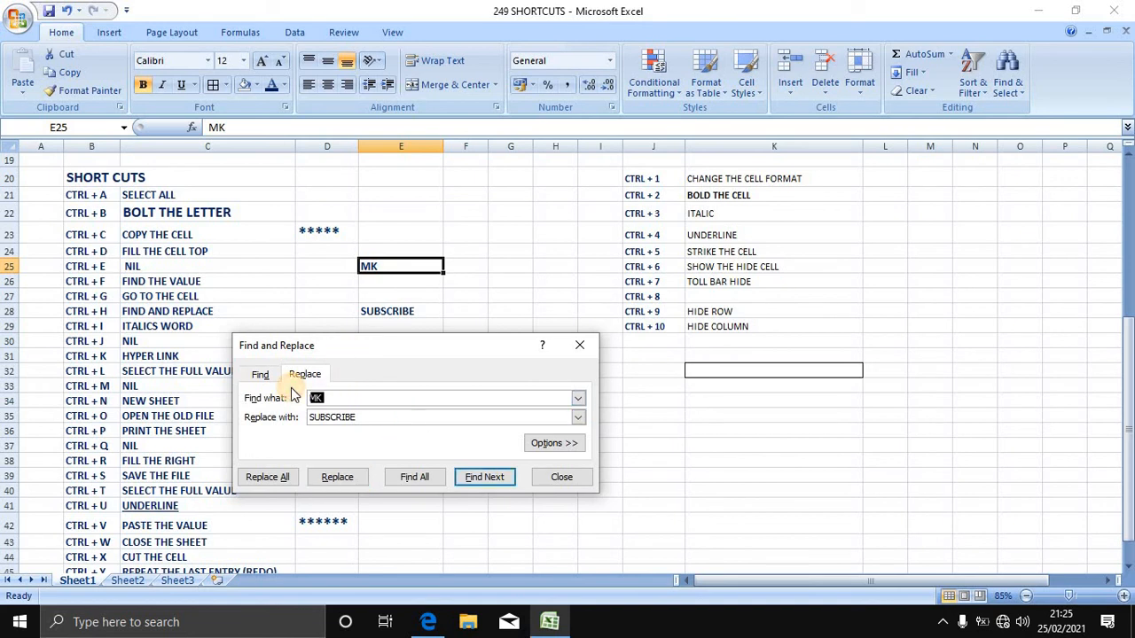
pyautogui.write('SUBSCRIBE')
pyautogui.press('Tab')
pyautogui.press('End')
pyautogui.write('1')
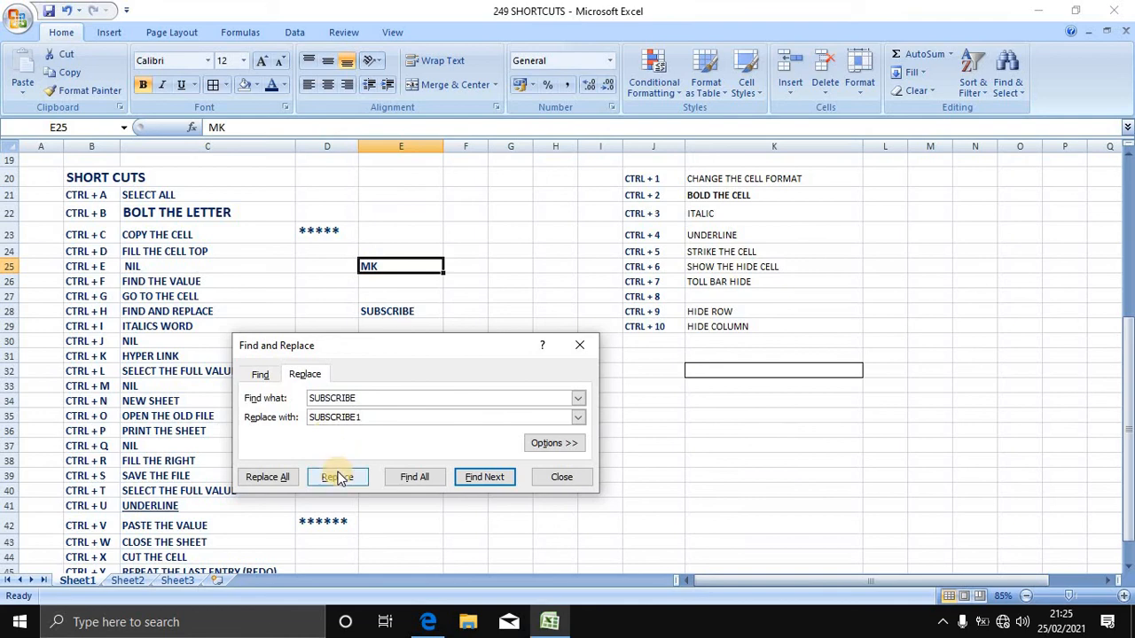